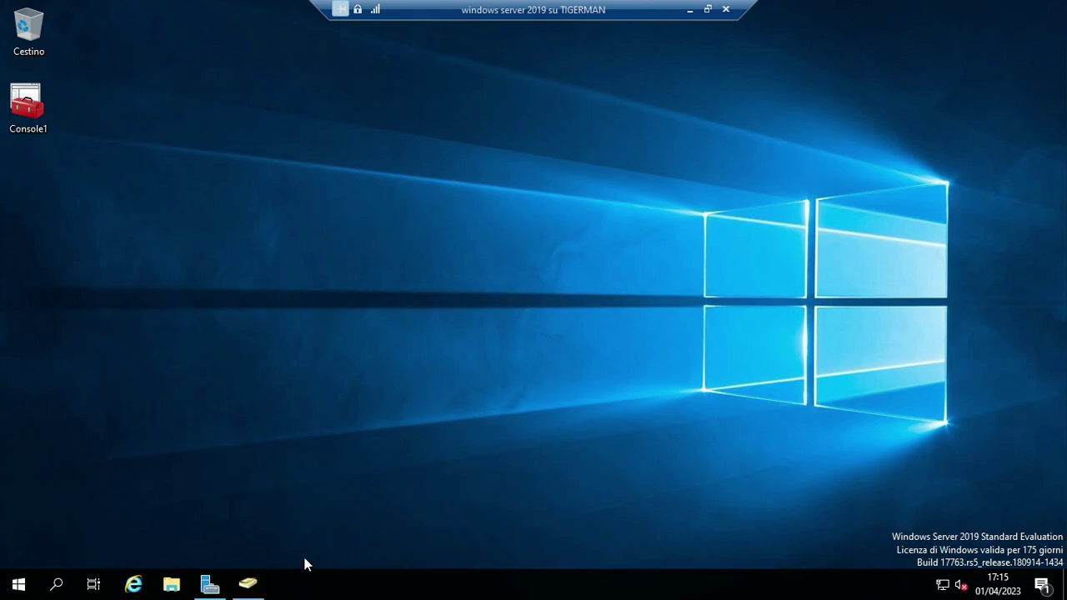
# Open Active Directory Users and Computers and add the OU 'italia' under italia.local.
pyautogui.click(252, 585)
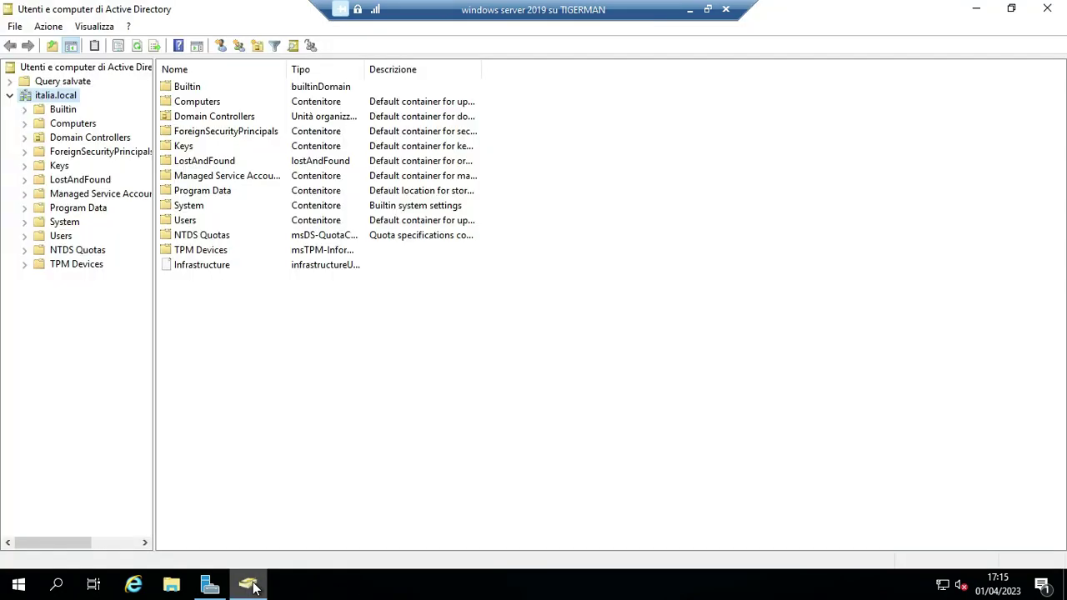
pyautogui.rightClick(61, 100)
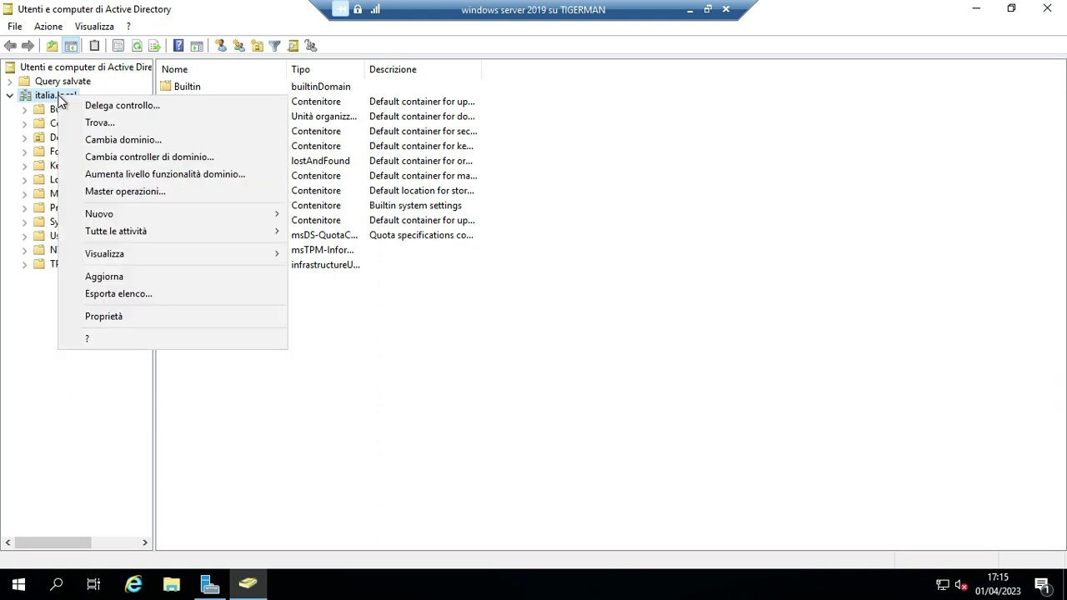
pyautogui.moveTo(222, 217)
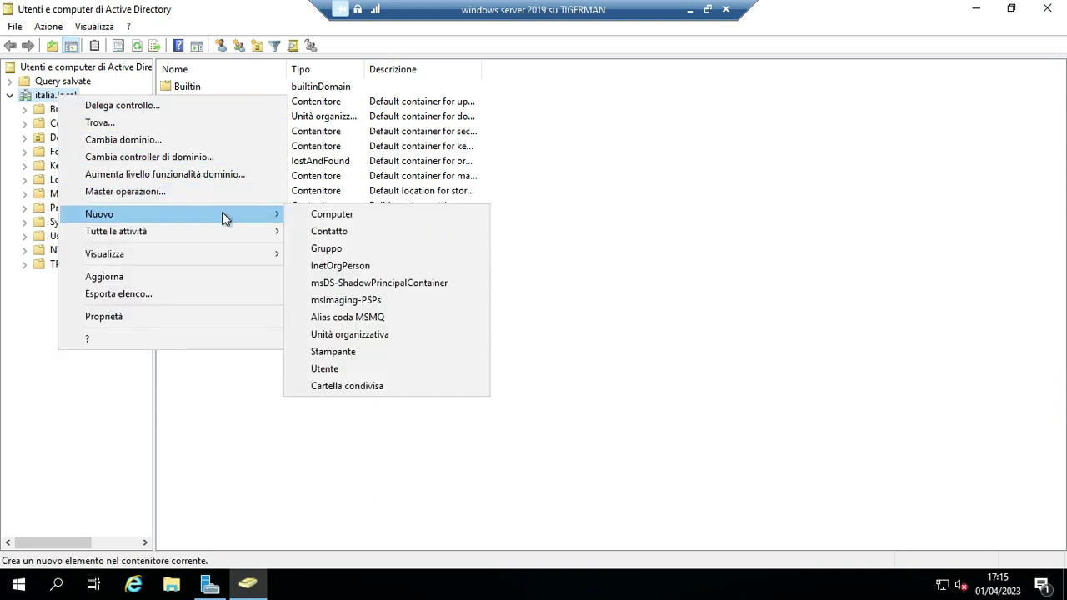
pyautogui.click(361, 334)
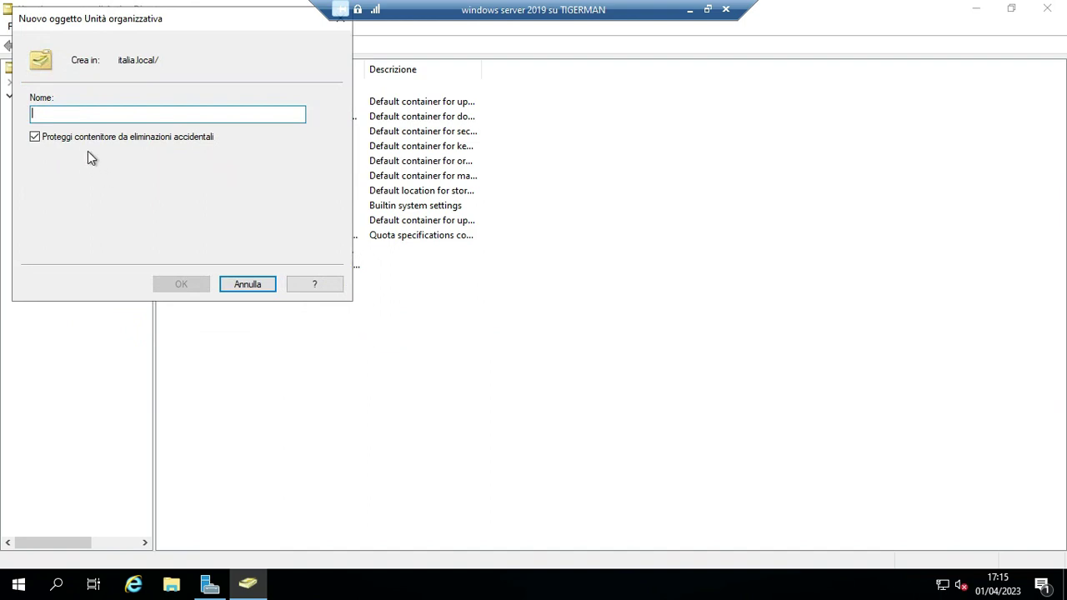
pyautogui.write('itaò')
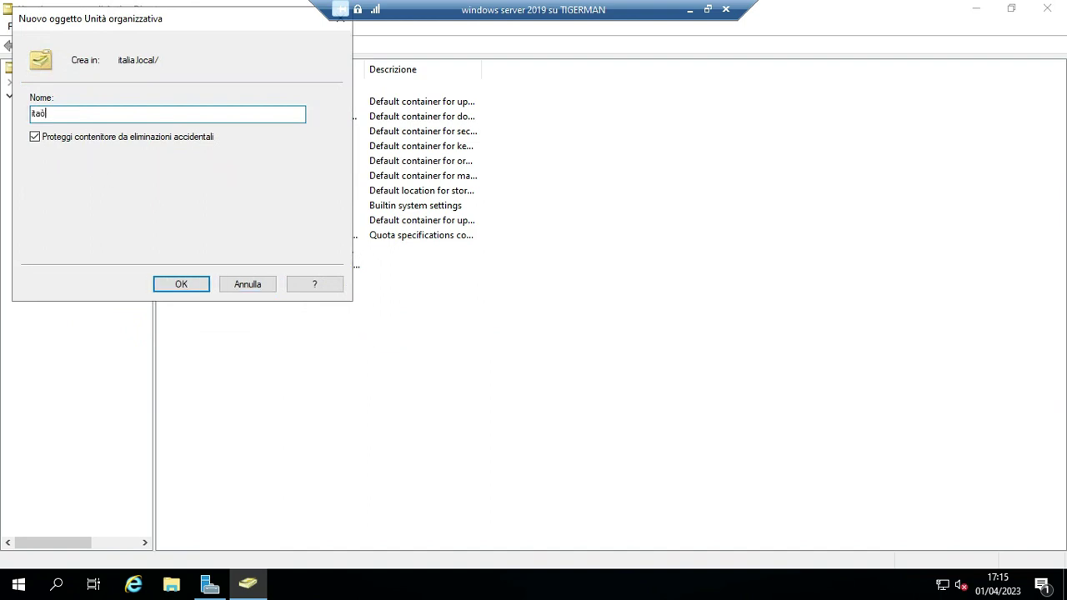
pyautogui.press('BackSpace')
pyautogui.write('lia')
pyautogui.click(185, 284)
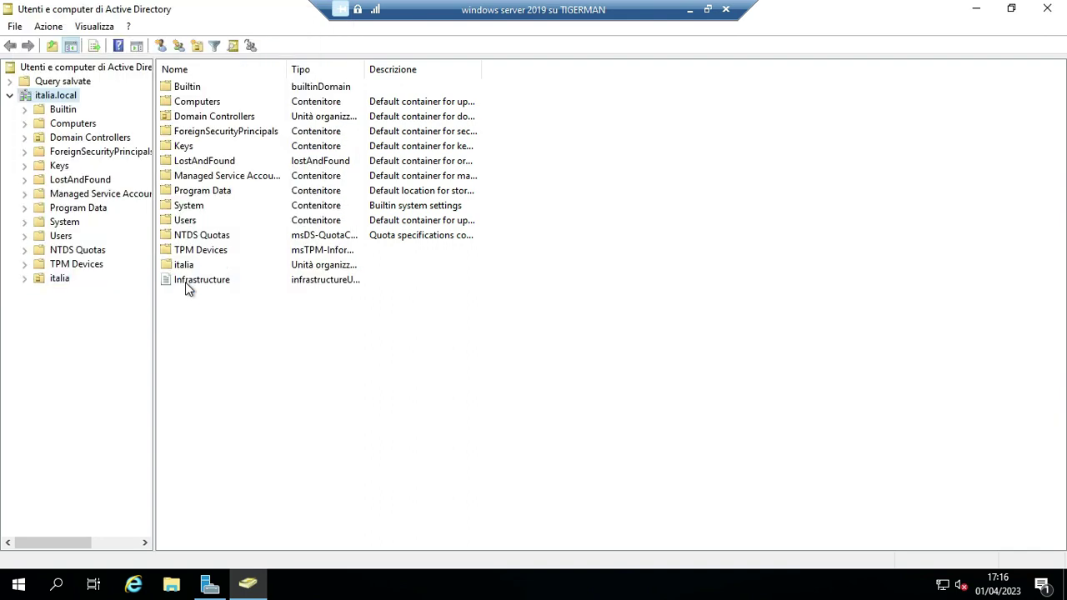
# Create the 'users' organizational unit inside italia.
pyautogui.doubleClick(184, 265)
pyautogui.rightClick(48, 280)
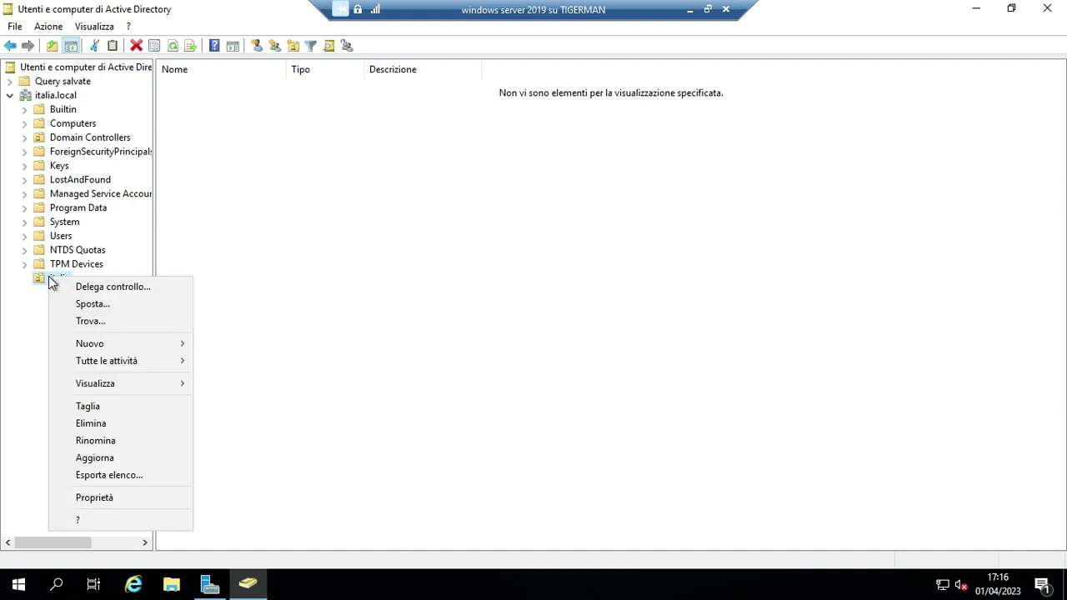
pyautogui.moveTo(157, 353)
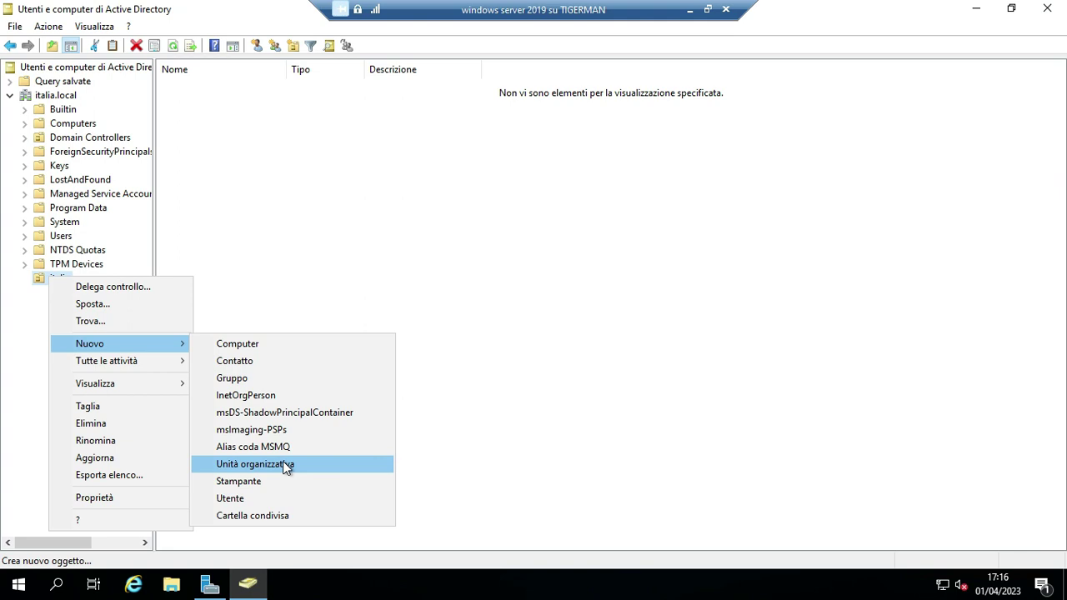
pyautogui.click(283, 467)
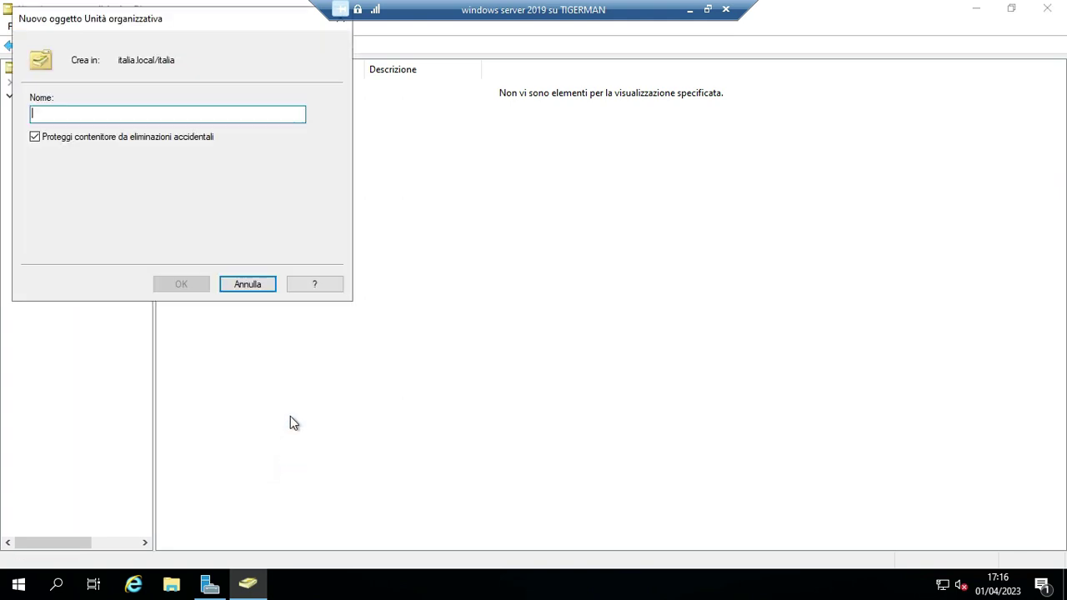
pyautogui.write('users')
pyautogui.click(178, 281)
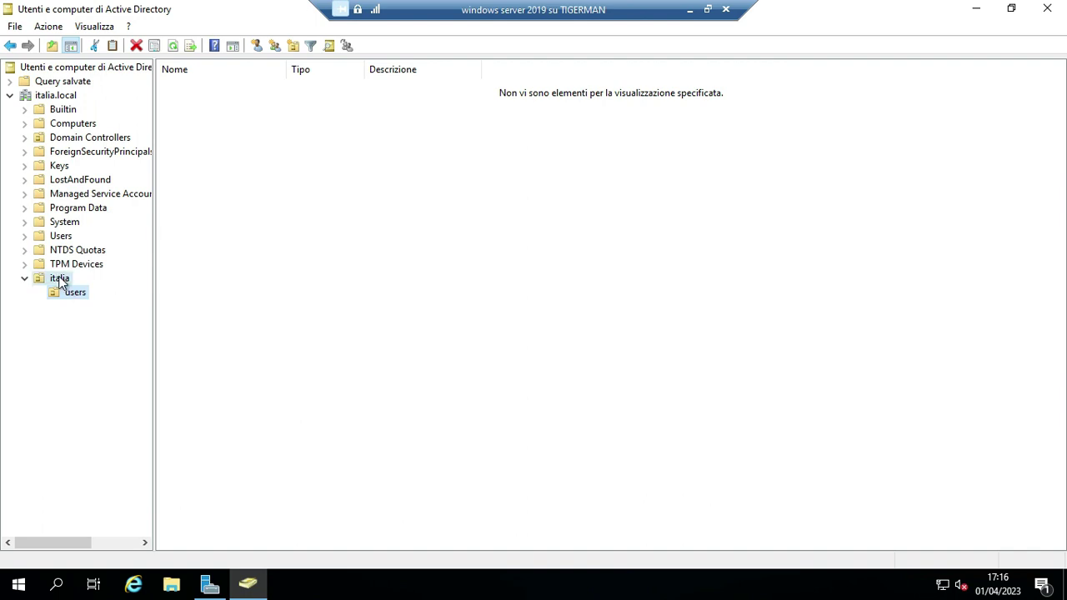
# Add the 'groups' organizational unit inside italia.
pyautogui.rightClick(58, 280)
pyautogui.click(36, 316)
pyautogui.click(57, 280)
pyautogui.rightClick(63, 281)
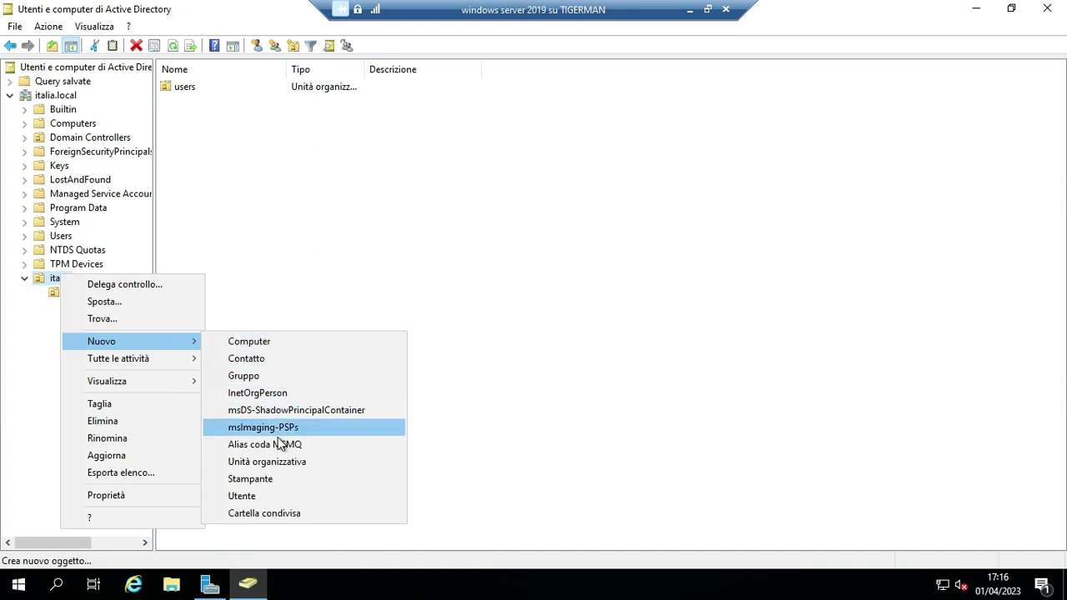
pyautogui.click(281, 463)
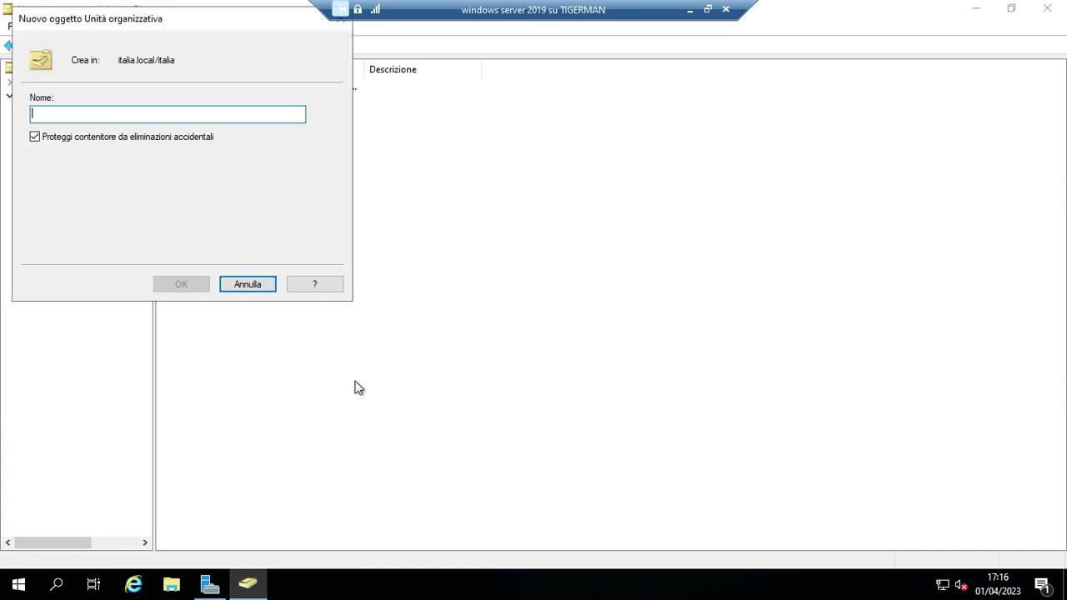
pyautogui.write('groups')
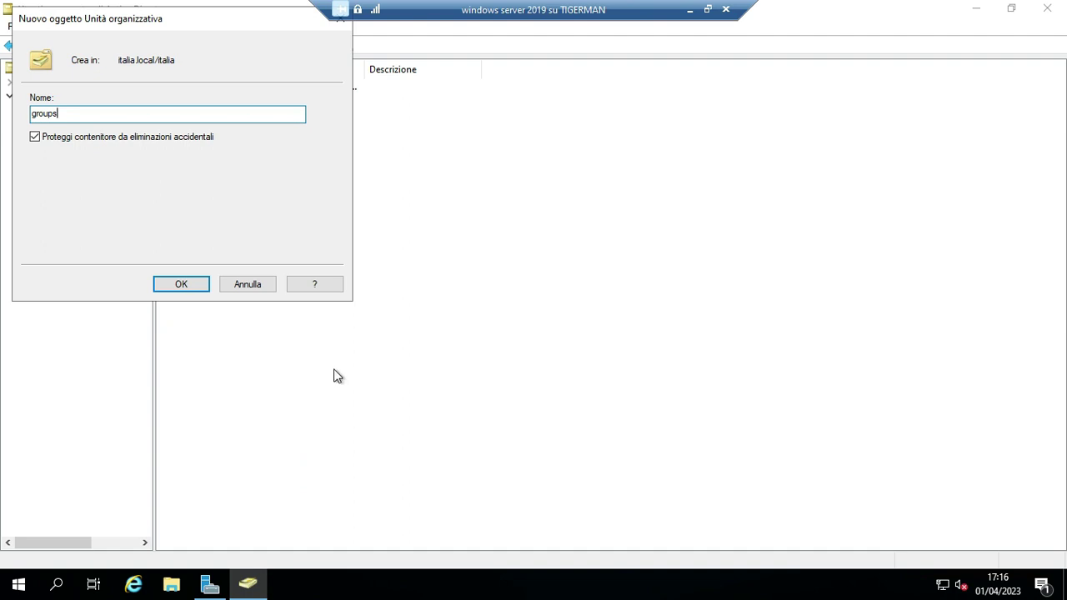
pyautogui.click(185, 287)
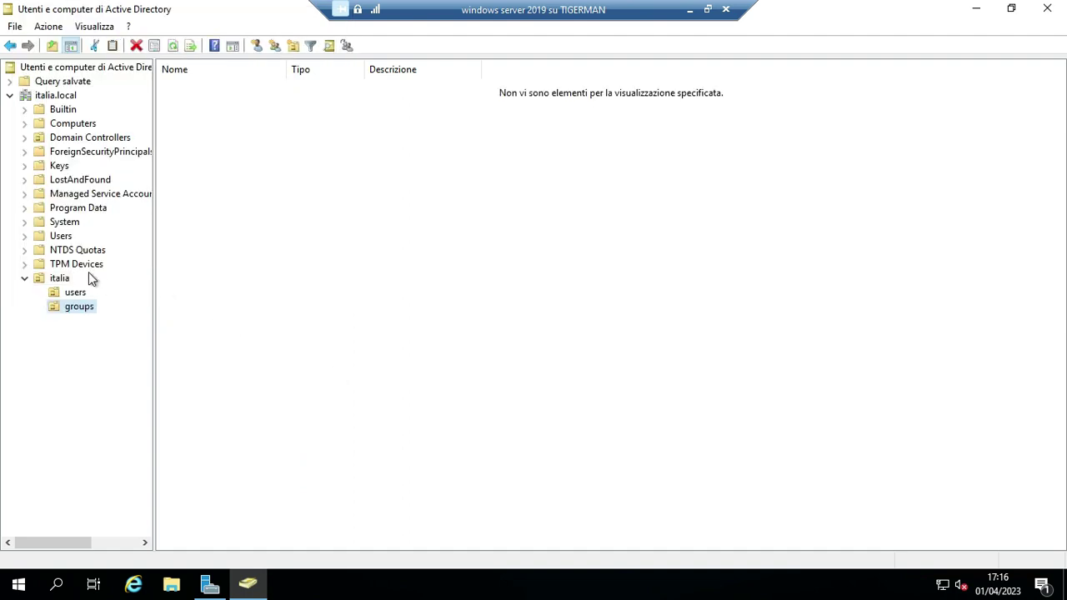
# Add the 'workstation' organizational unit inside italia, then open the users OU.
pyautogui.rightClick(54, 277)
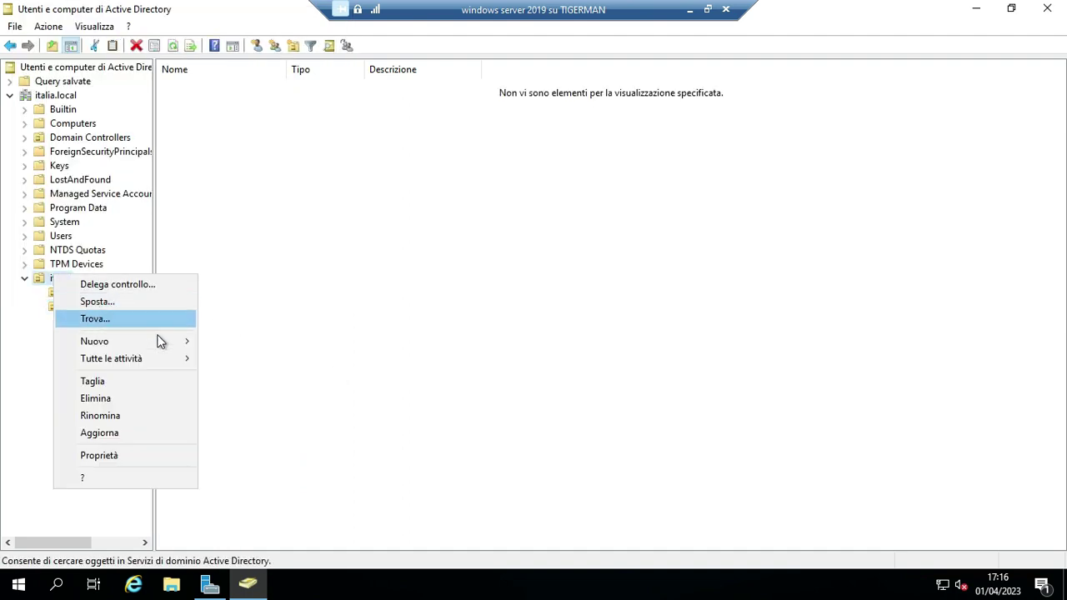
pyautogui.moveTo(161, 342)
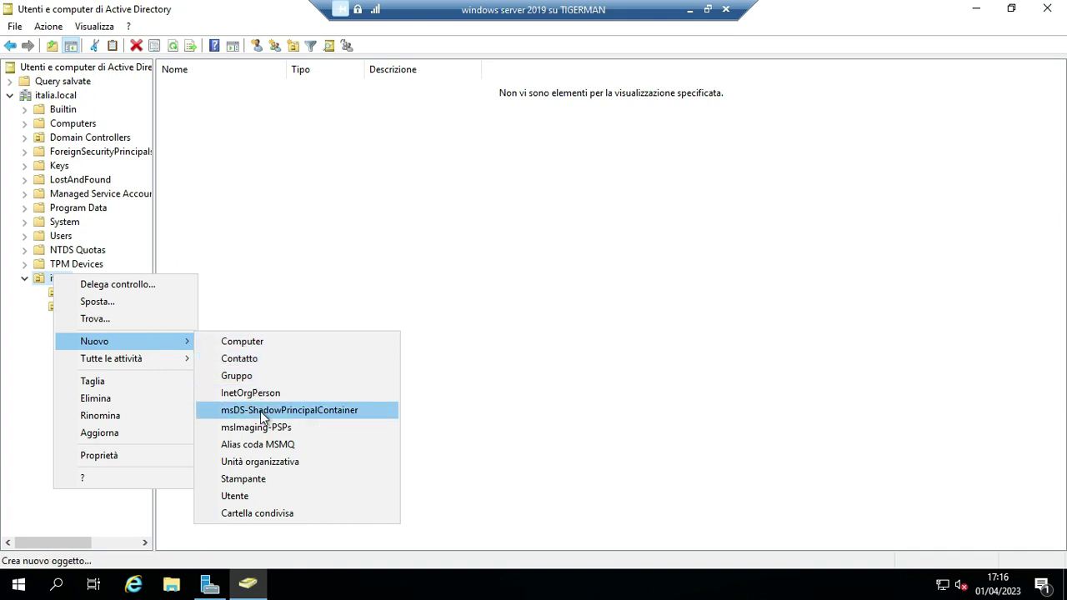
pyautogui.click(281, 465)
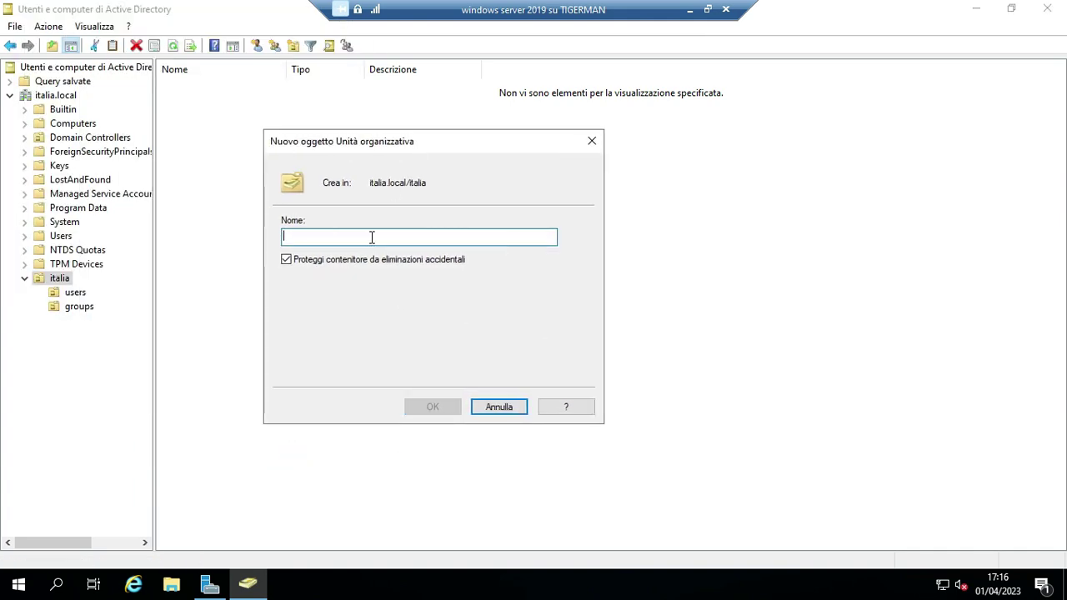
pyautogui.write('work')
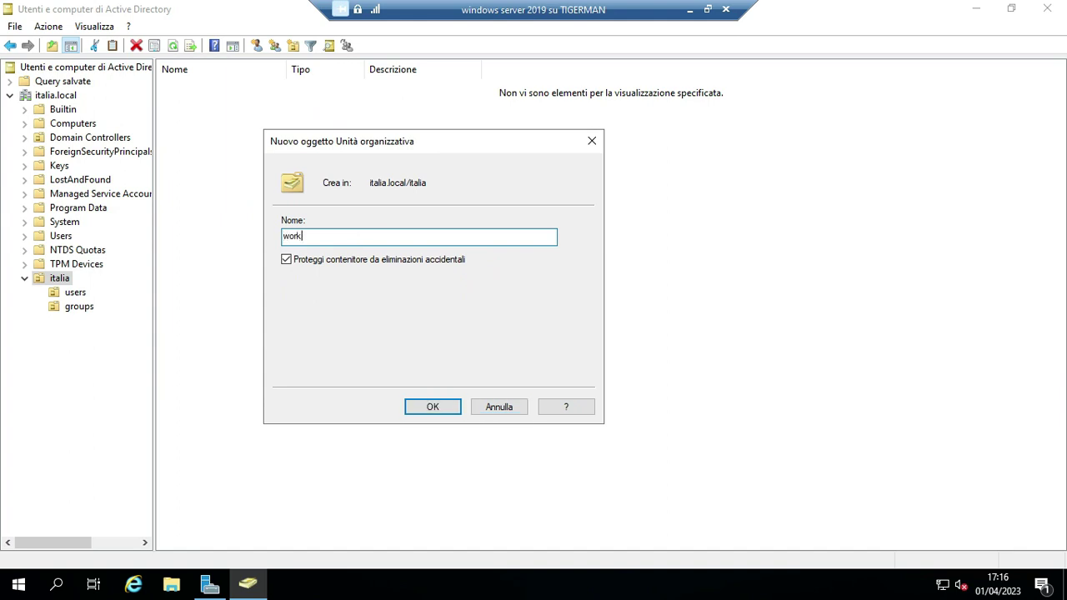
pyautogui.write('station')
pyautogui.click(432, 407)
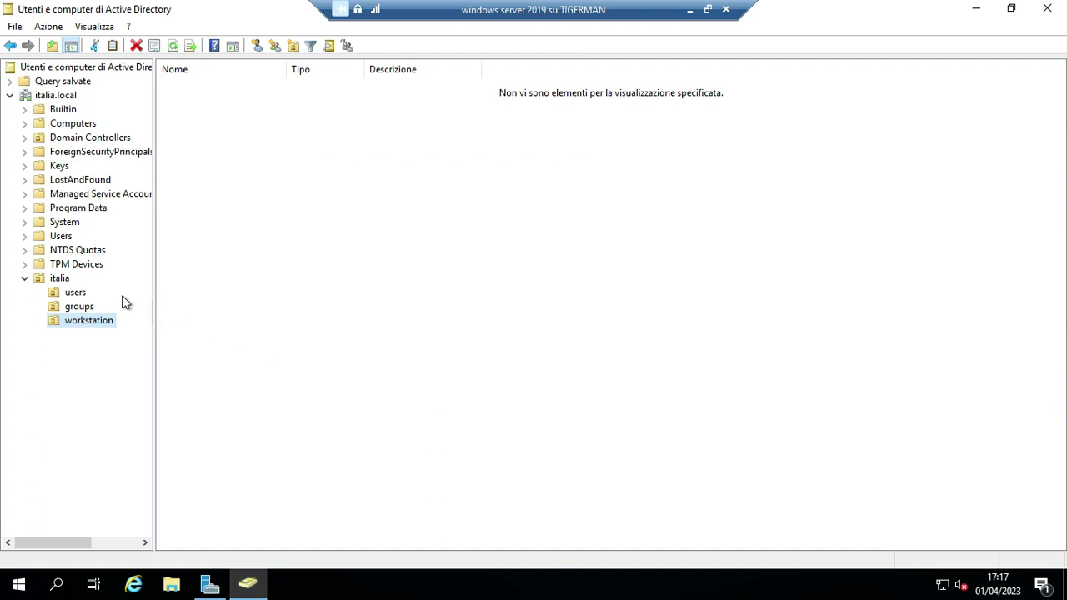
pyautogui.click(75, 293)
pyautogui.click(79, 306)
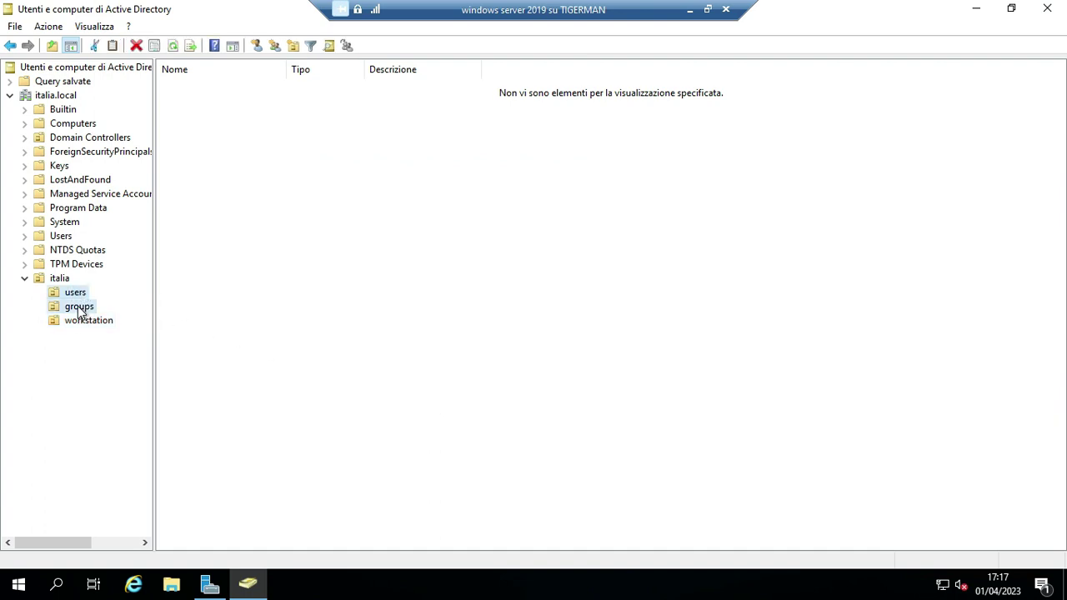
pyautogui.click(74, 294)
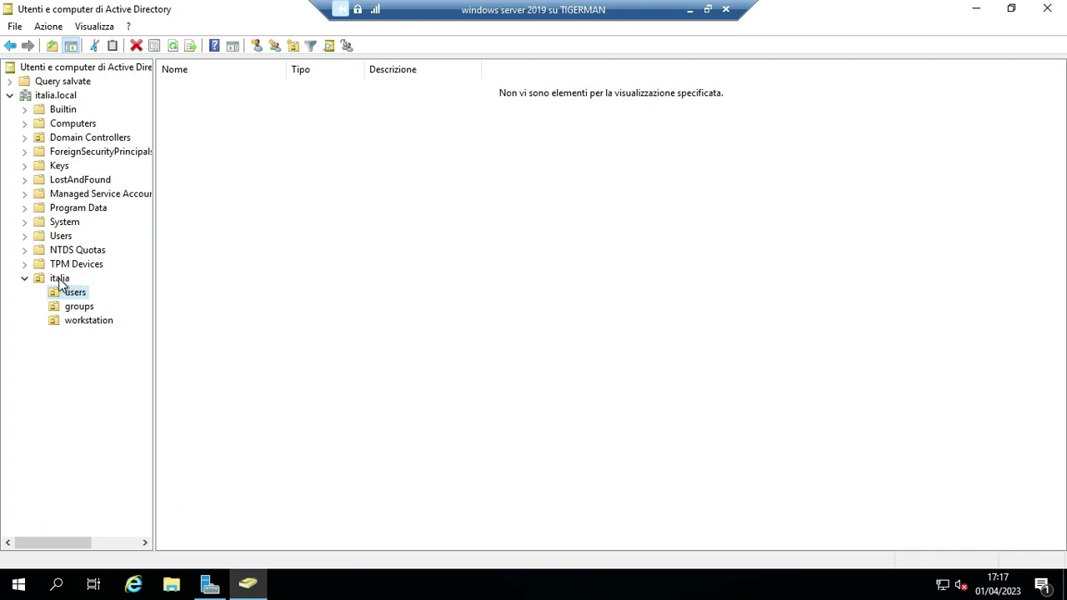
# Start a new user in users: first name paolo, last name rosii, logon paolo.rossi.
pyautogui.rightClick(192, 140)
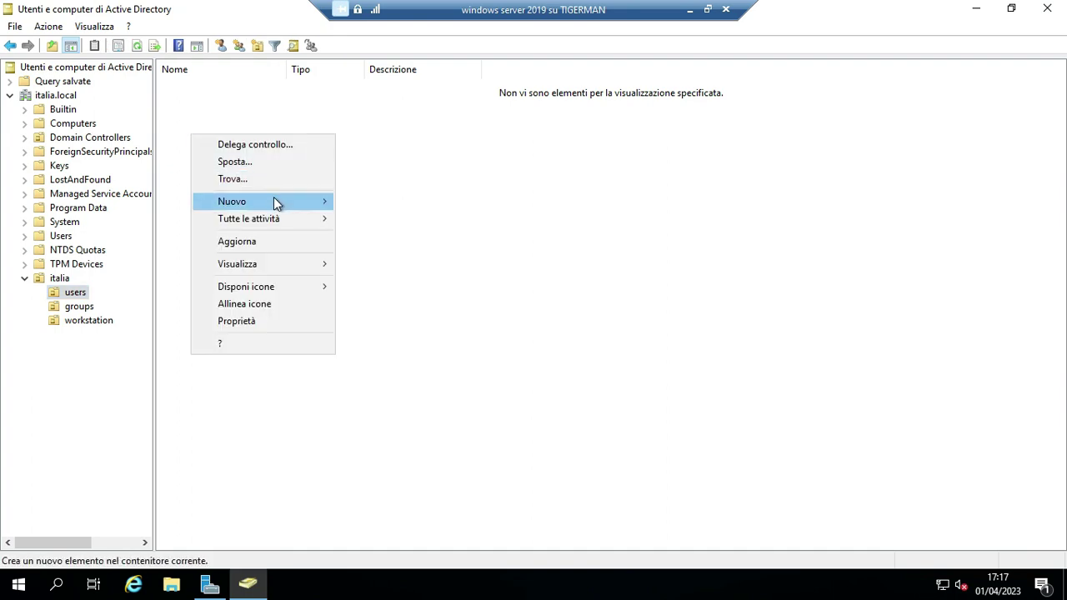
pyautogui.moveTo(273, 198)
pyautogui.click(373, 355)
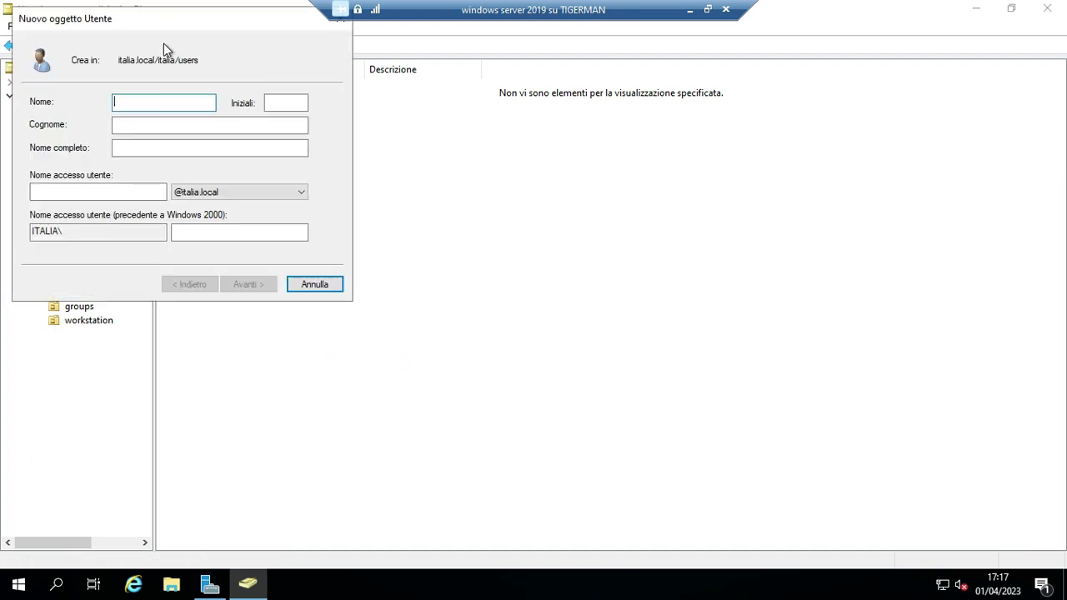
pyautogui.write('paolo')
pyautogui.click(132, 126)
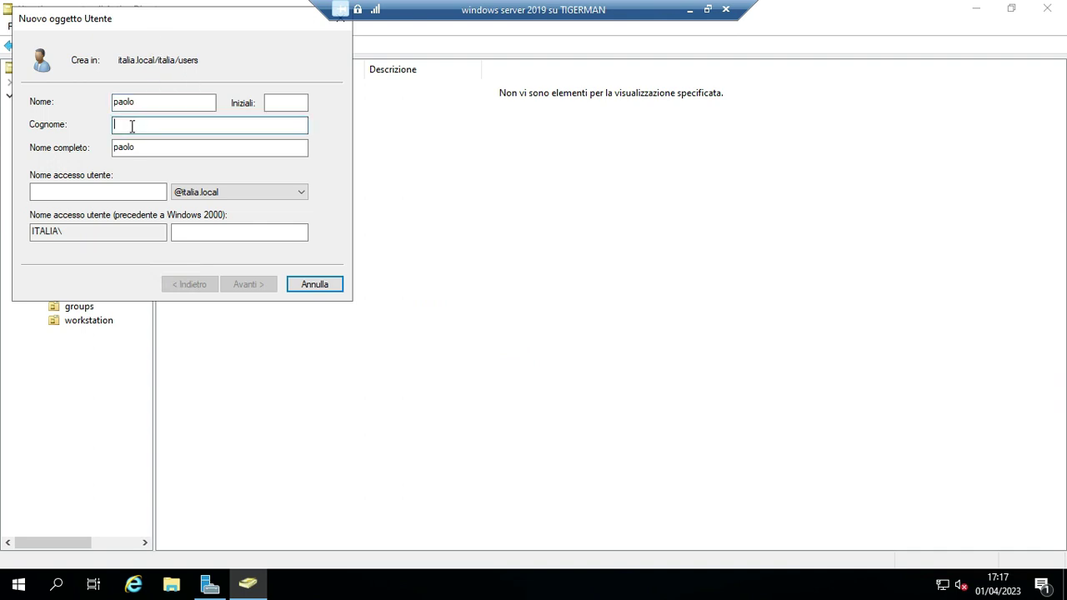
pyautogui.write('rosii')
pyautogui.click(56, 196)
pyautogui.write('pao')
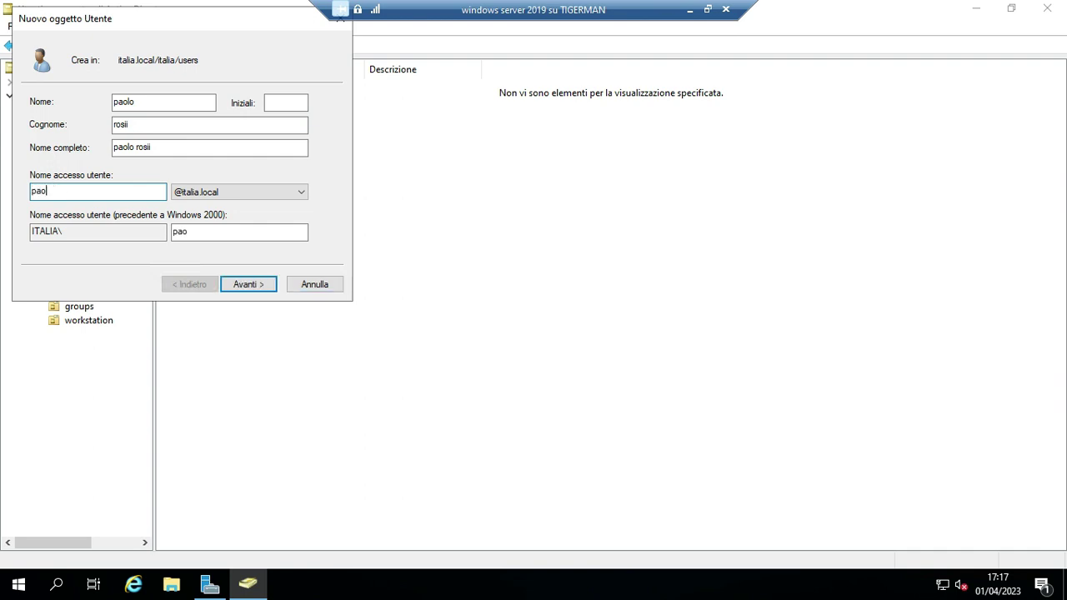
pyautogui.write('lo.rossi')
pyautogui.click(255, 287)
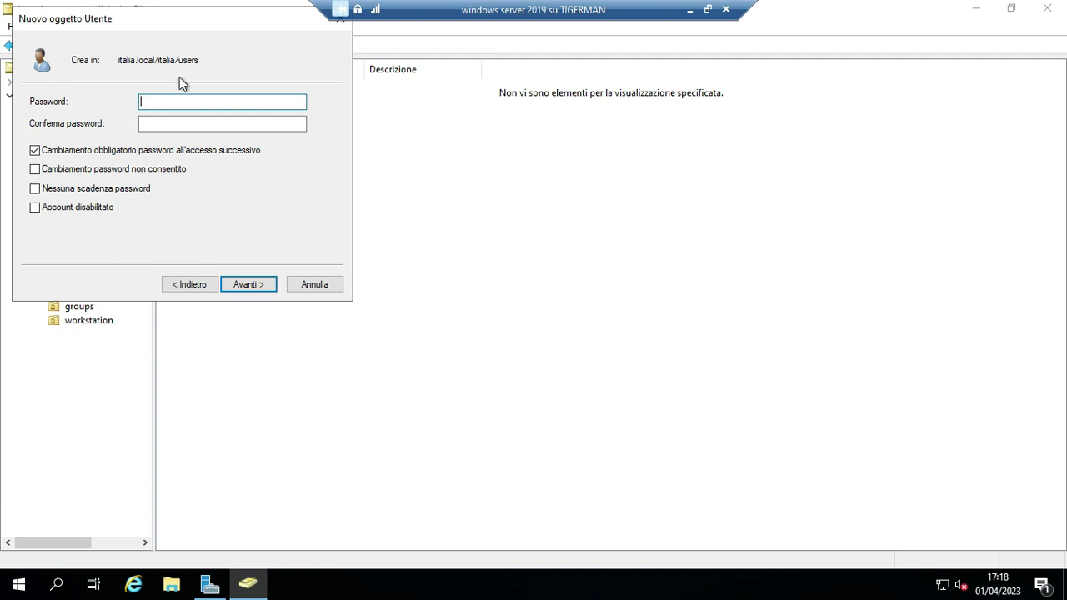
# Enter and confirm the password, with no forced change at next logon.
pyautogui.write('************')
pyautogui.click(35, 151)
pyautogui.click(150, 123)
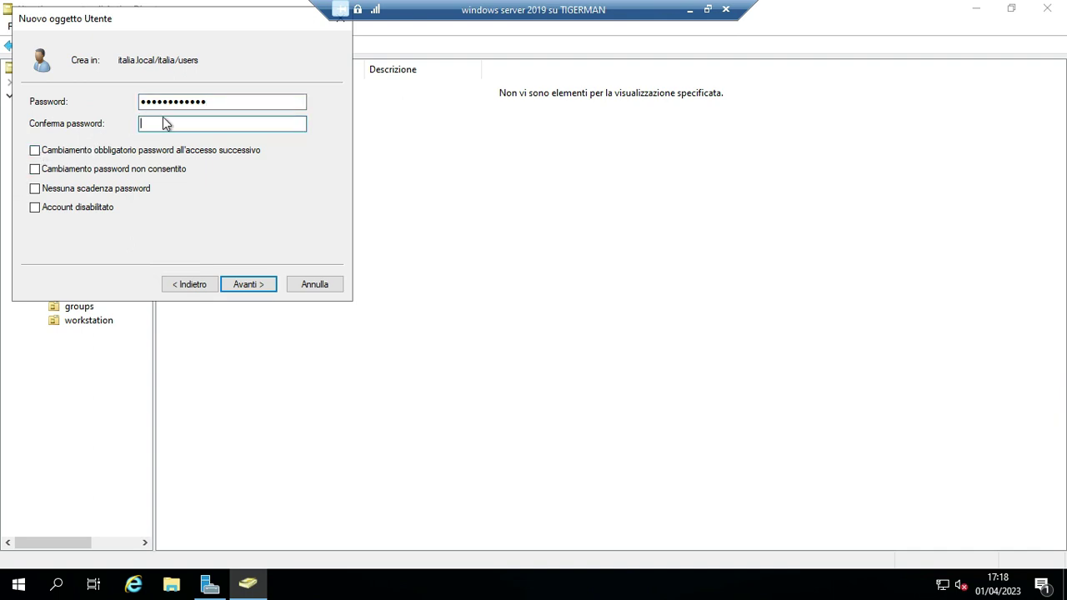
pyautogui.write('************')
pyautogui.click(250, 286)
# Finish creating the user, then rename it to correct the misspelled surname.
pyautogui.click(255, 285)
pyautogui.rightClick(213, 192)
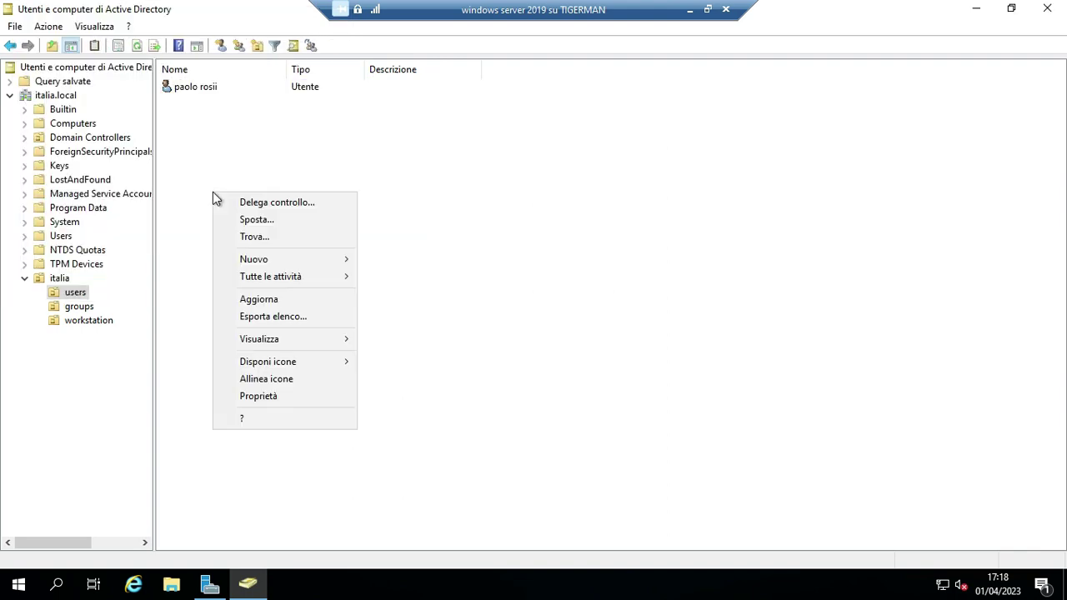
pyautogui.click(191, 87)
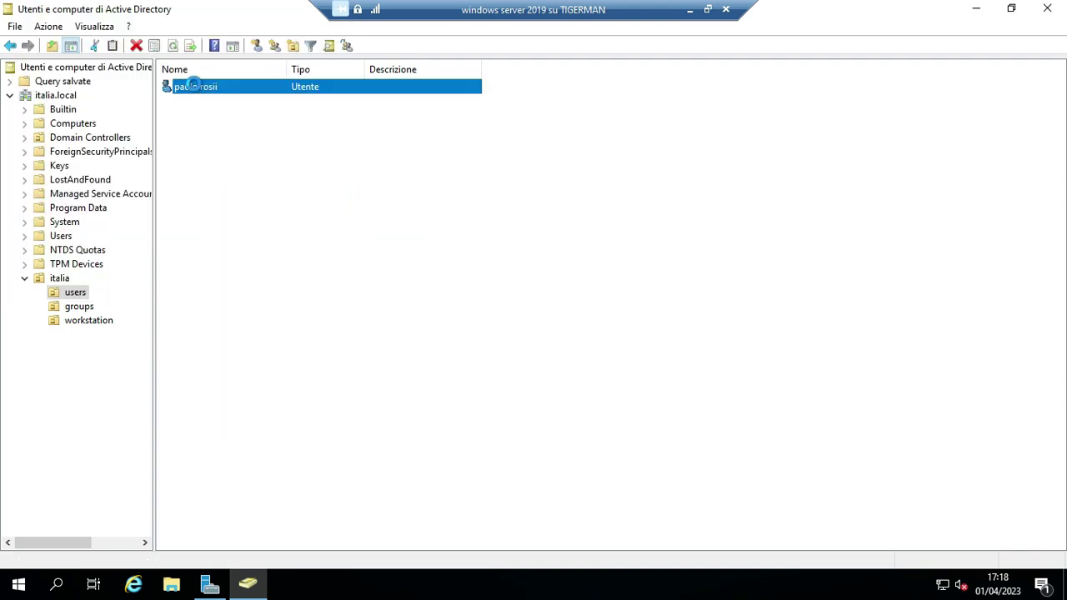
pyautogui.rightClick(194, 85)
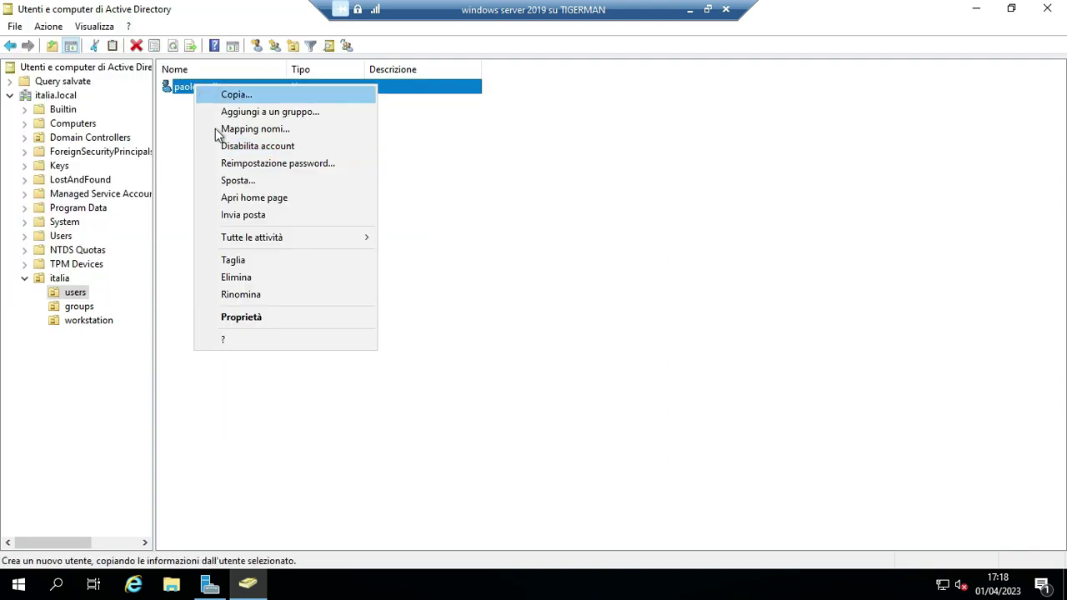
pyautogui.click(250, 297)
pyautogui.press('End')
pyautogui.press('BackSpace')
pyautogui.press('BackSpace')
pyautogui.write('si')
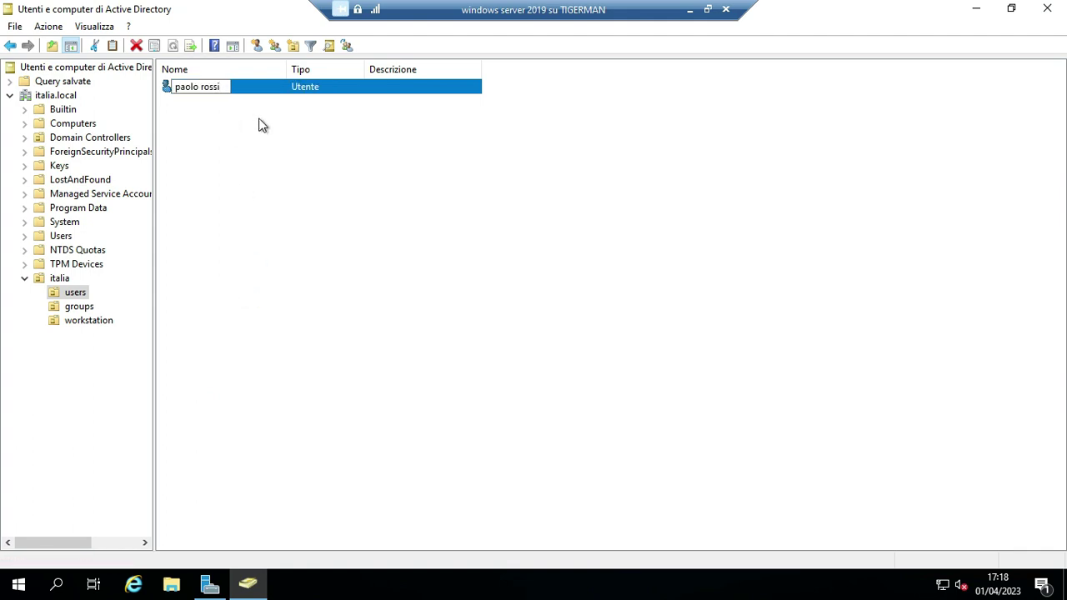
pyautogui.press('Return')
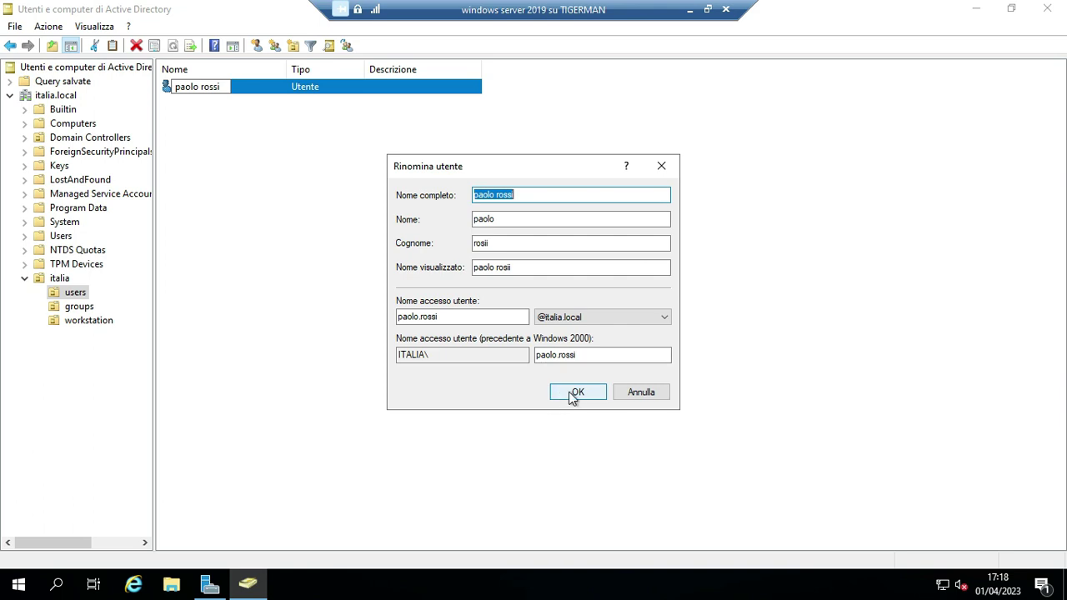
pyautogui.click(585, 393)
# Review the renamed user's Account tab properties and close without changes.
pyautogui.rightClick(208, 94)
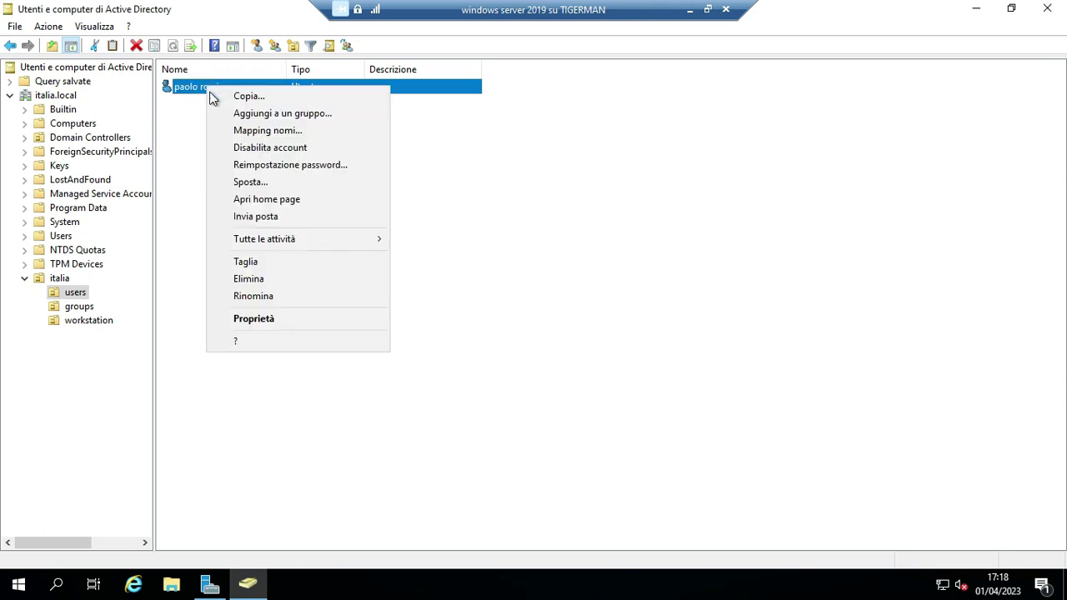
pyautogui.click(261, 324)
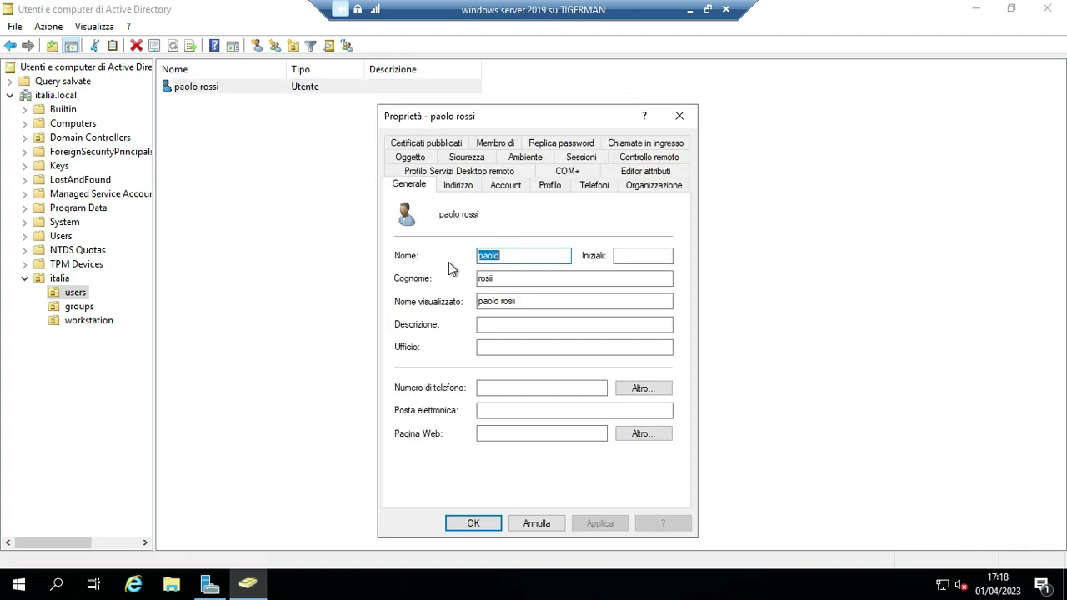
pyautogui.click(504, 185)
pyautogui.click(438, 222)
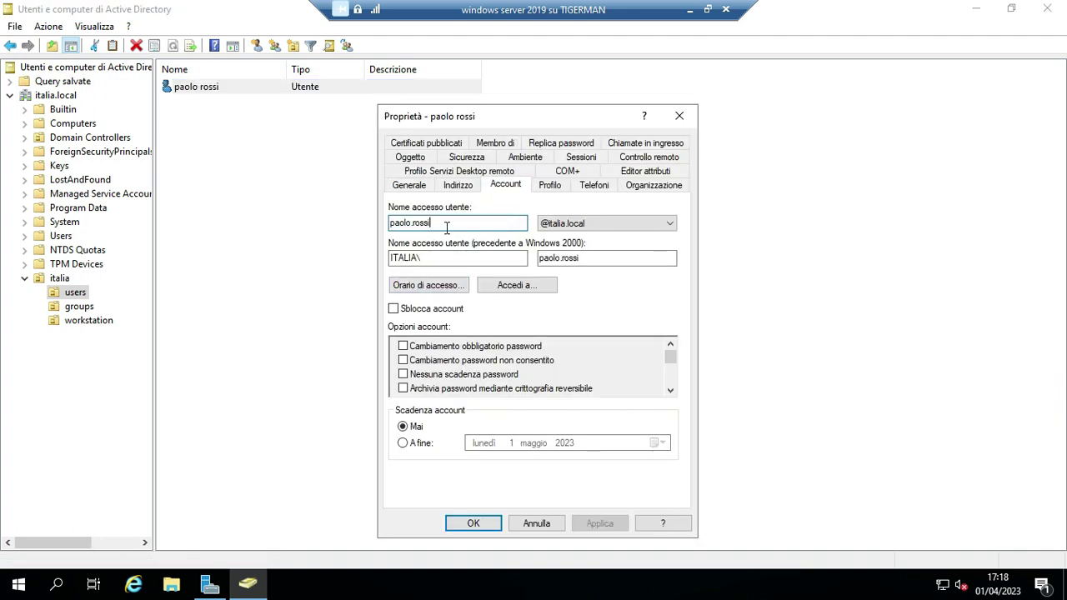
pyautogui.click(475, 524)
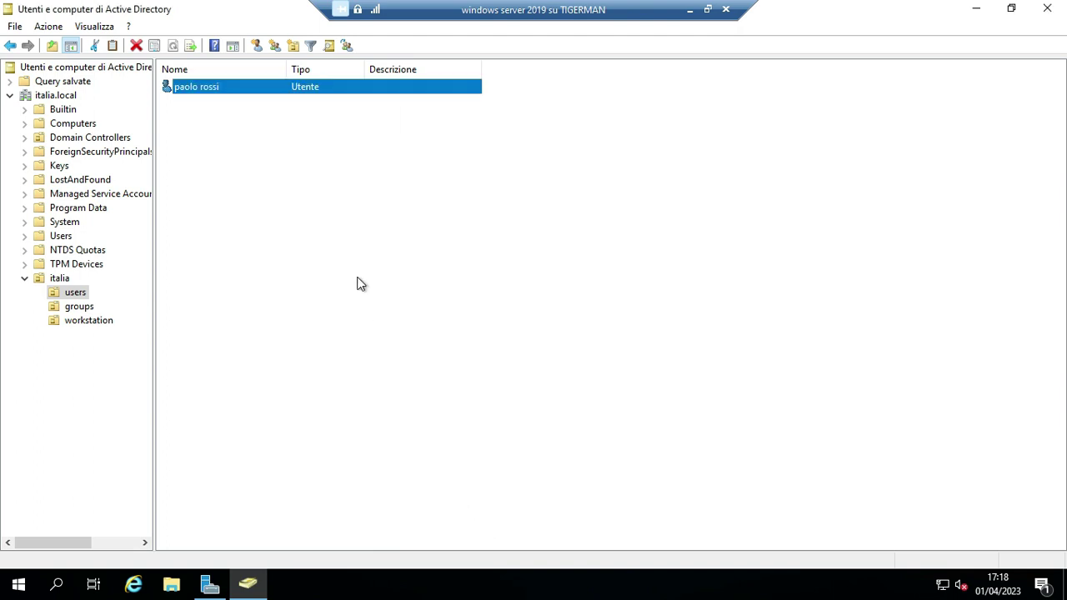
# Start a new user marco bianchi in italia/users with logon name marco.bianchi.
pyautogui.rightClick(215, 186)
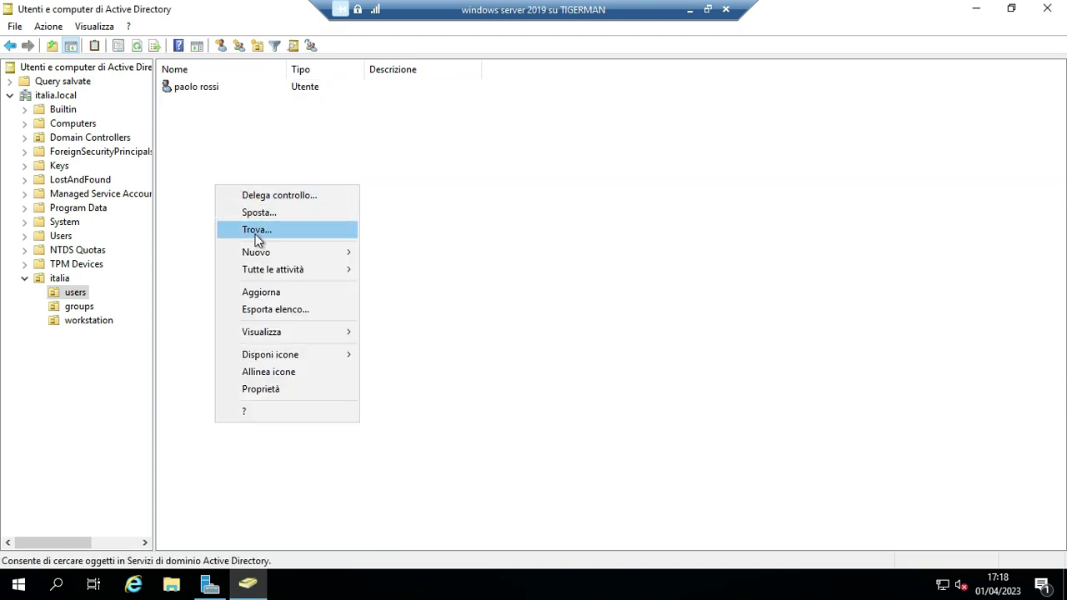
pyautogui.moveTo(267, 254)
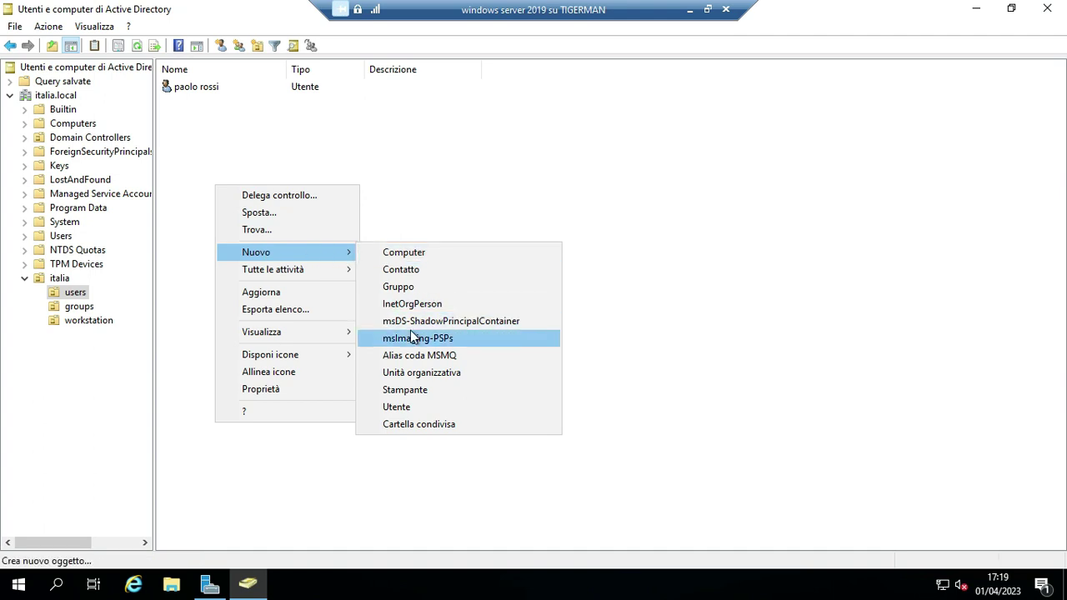
pyautogui.click(410, 405)
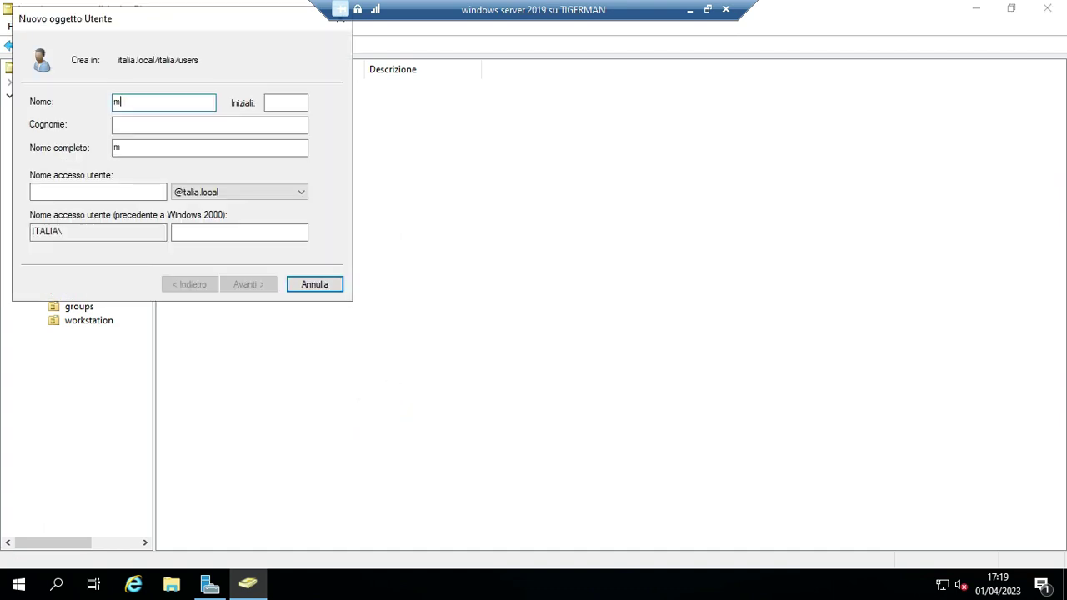
pyautogui.click(143, 125)
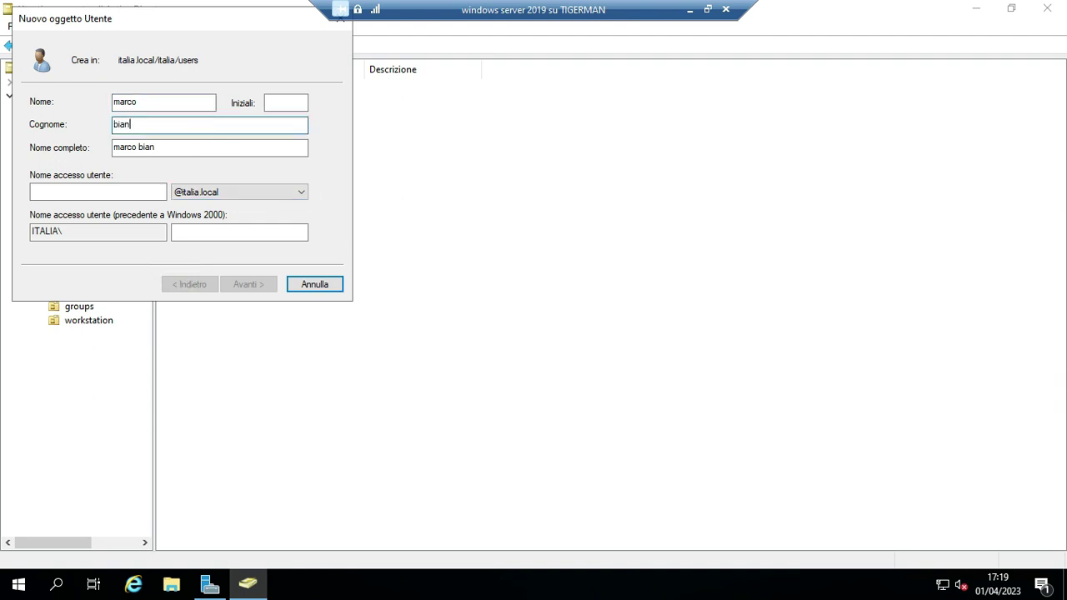
pyautogui.click(72, 190)
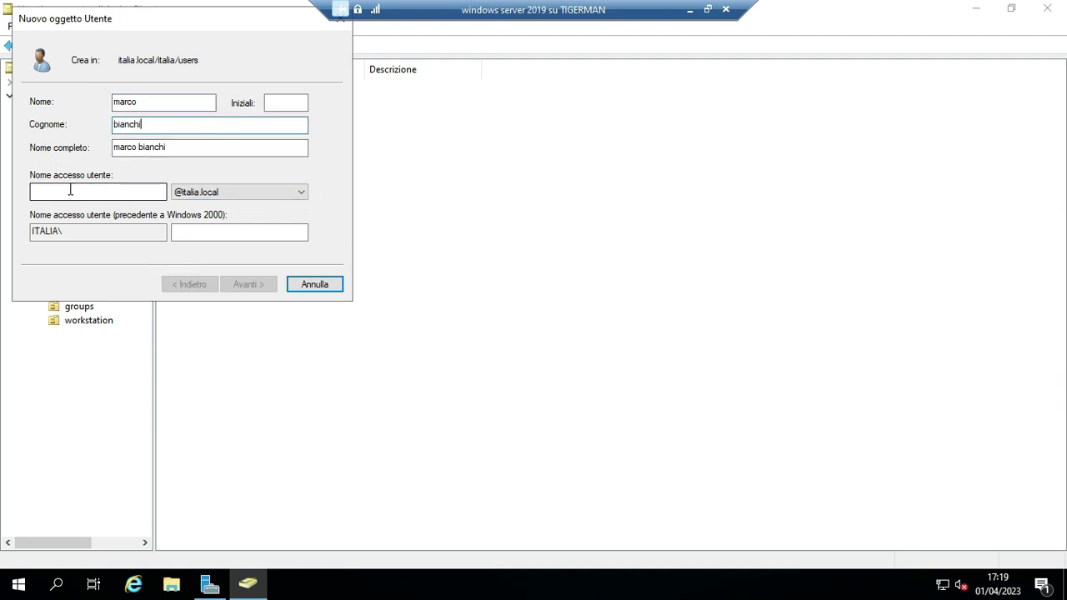
pyautogui.write('marco')
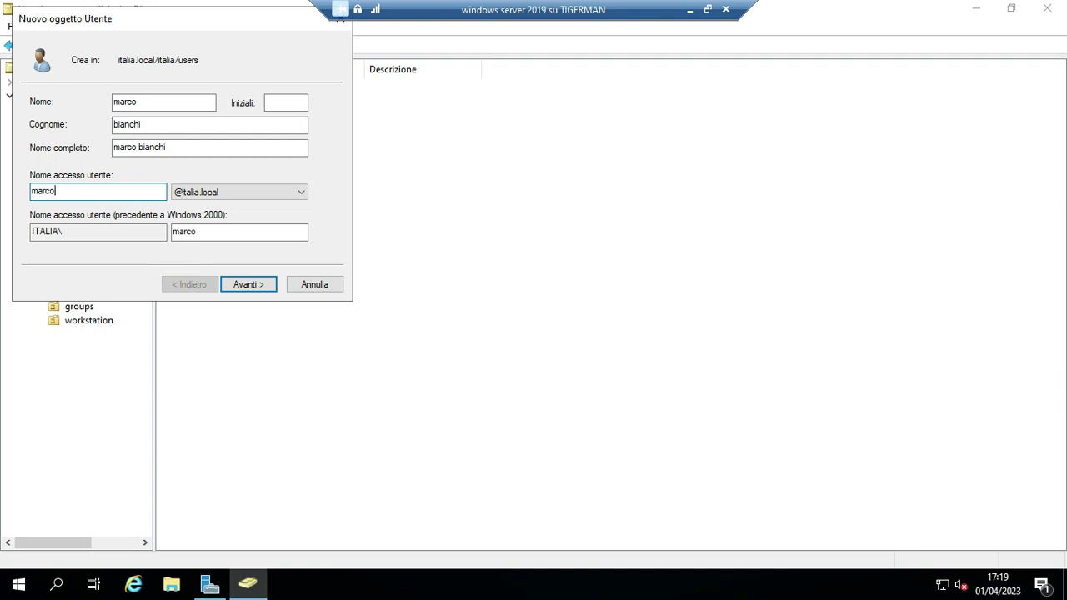
pyautogui.write('.bianchi')
pyautogui.click(238, 284)
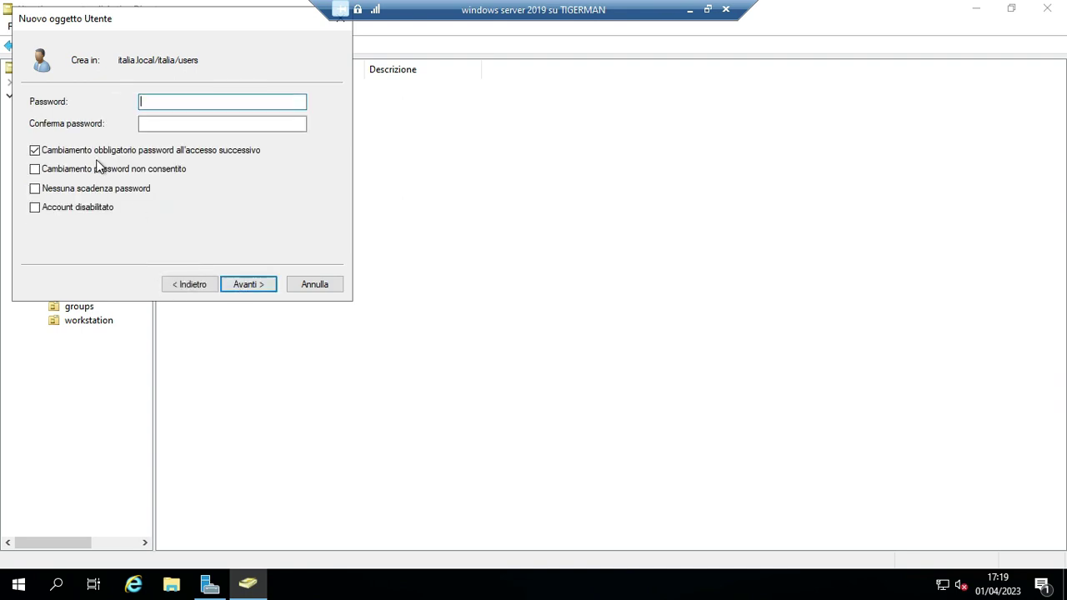
pyautogui.click(143, 99)
pyautogui.press('Tab')
pyautogui.write('P')
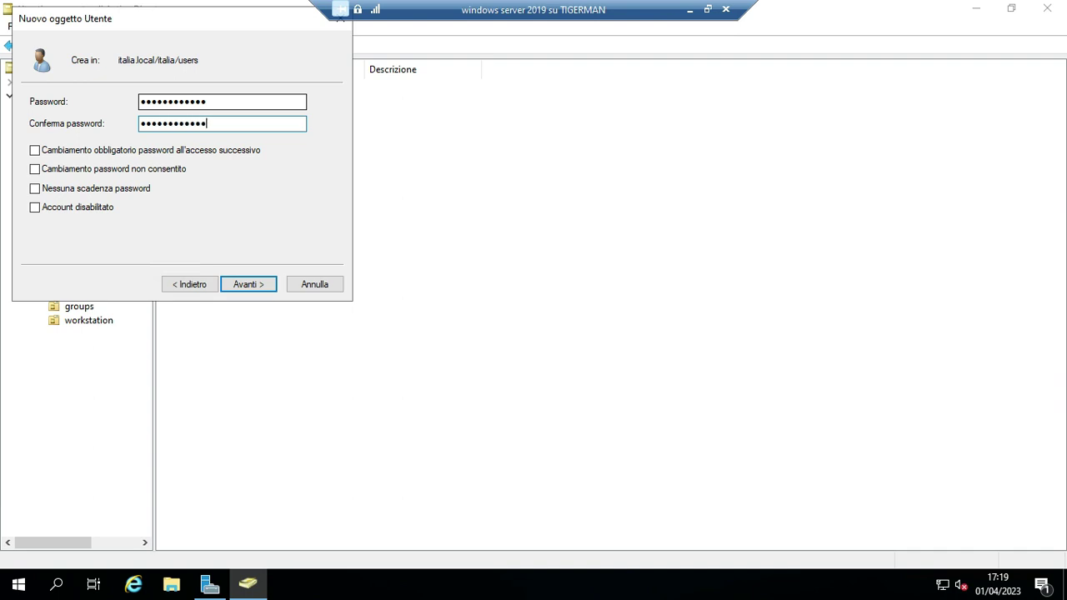
pyautogui.click(241, 287)
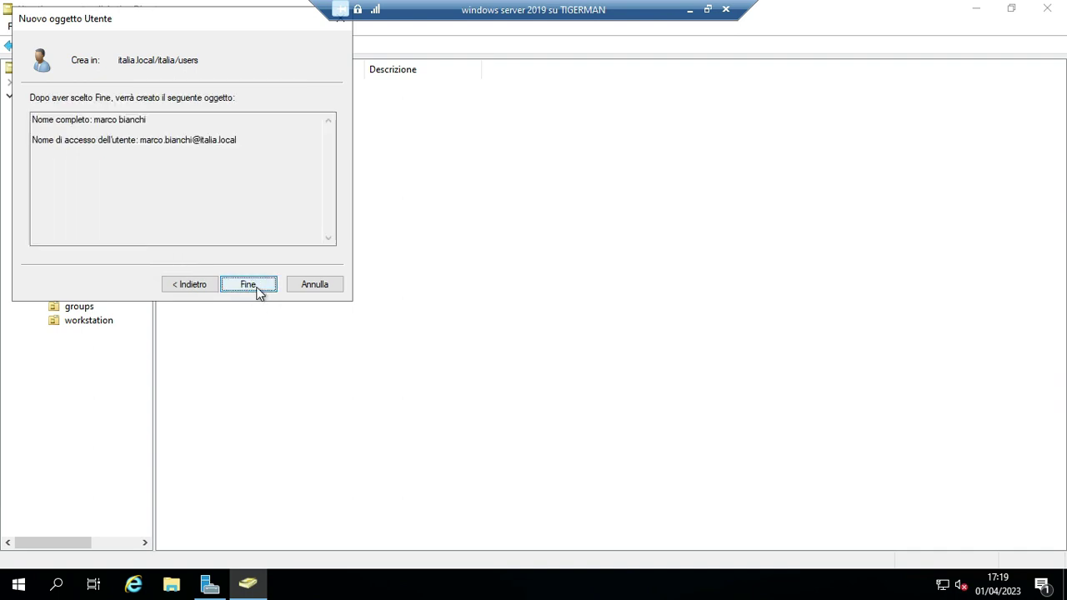
pyautogui.click(254, 289)
pyautogui.rightClick(228, 203)
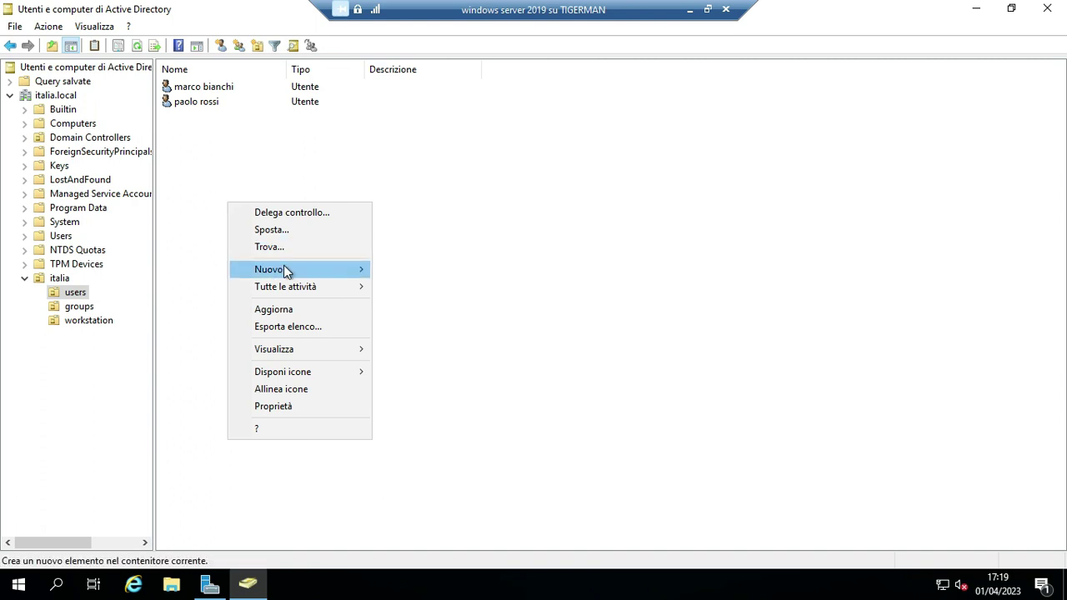
pyautogui.moveTo(283, 270)
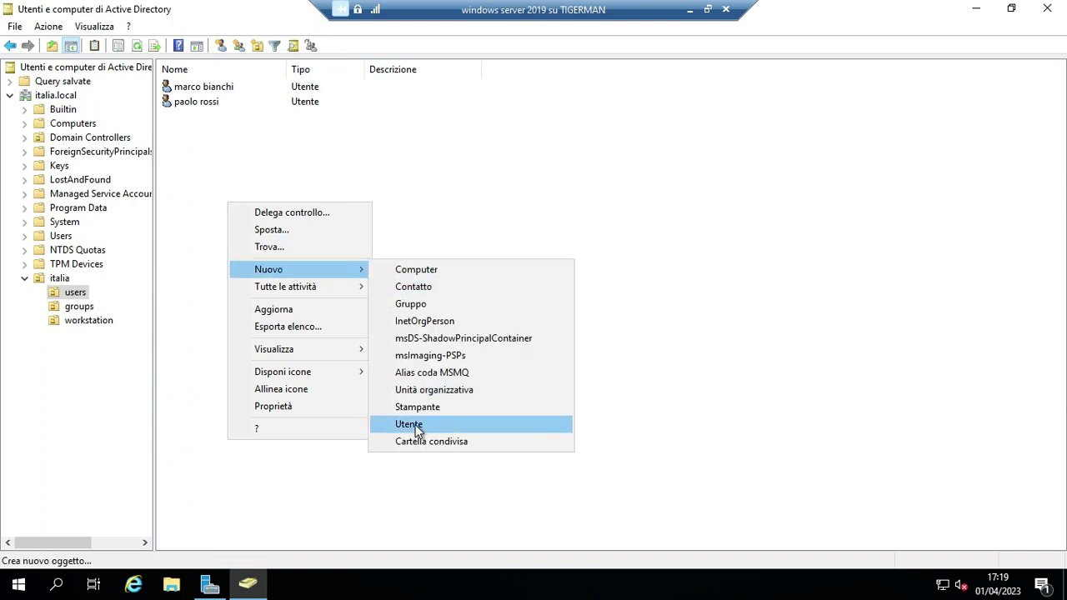
pyautogui.click(415, 423)
pyautogui.write('paol')
pyautogui.click(140, 125)
pyautogui.write('verde')
pyautogui.click(68, 193)
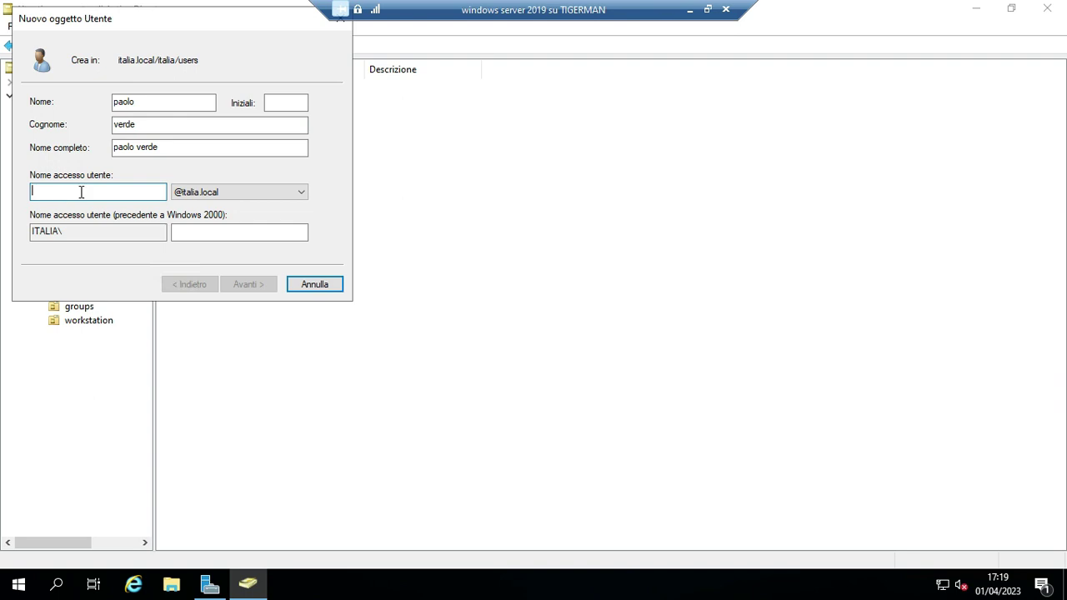
pyautogui.click(147, 102)
pyautogui.press('BackSpace')
pyautogui.write('a')
pyautogui.click(68, 195)
pyautogui.write('paola.verde')
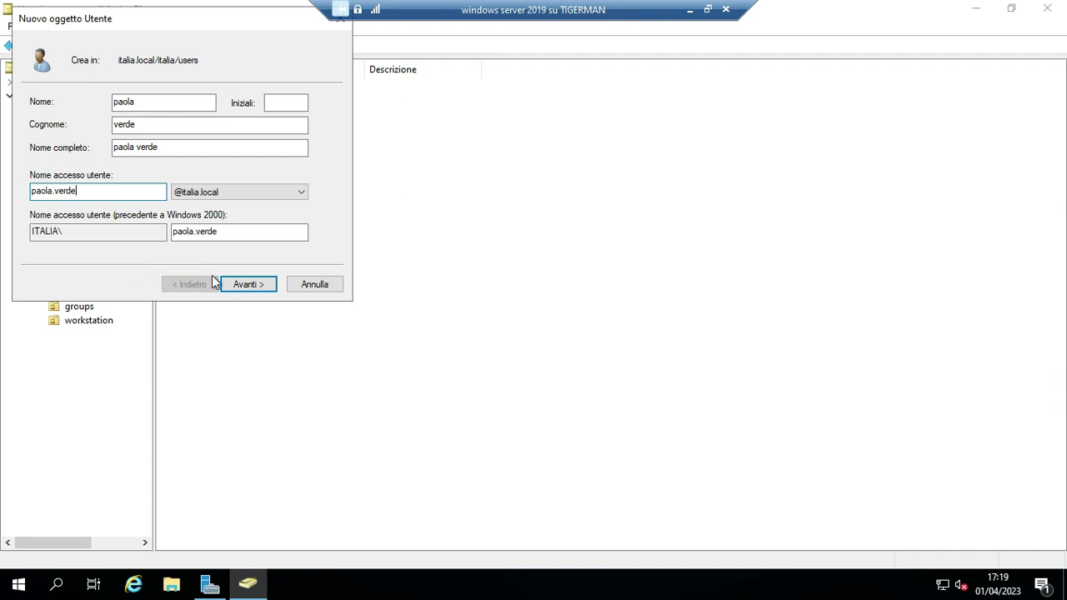
pyautogui.click(248, 285)
pyautogui.click(148, 102)
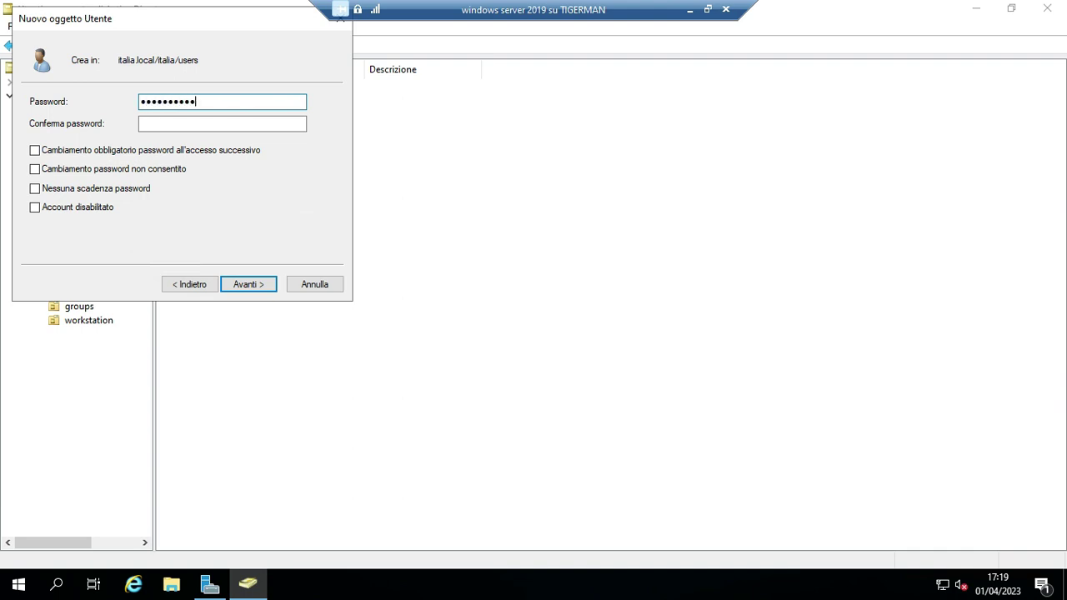
pyautogui.click(163, 126)
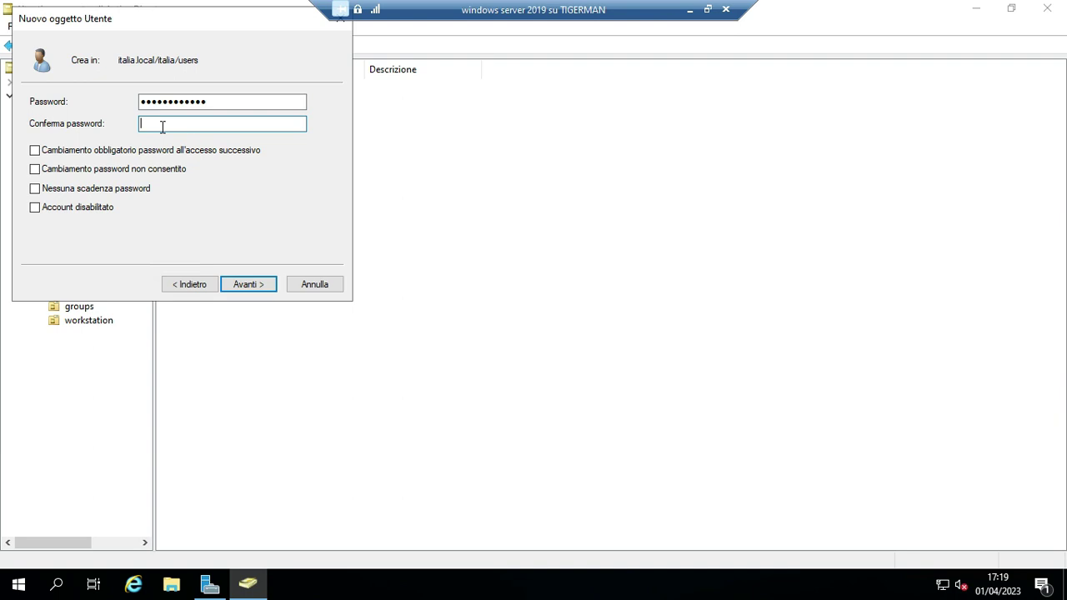
pyautogui.write('Password12')
pyautogui.click(258, 283)
pyautogui.click(257, 286)
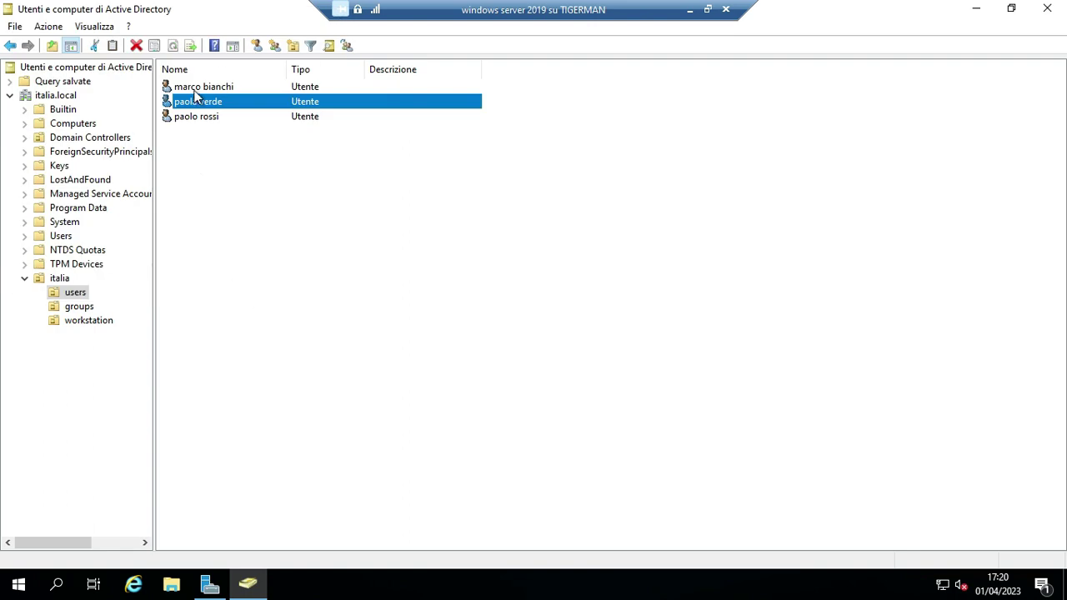
# Create the computer account pc1 in the workstation OU.
pyautogui.click(81, 310)
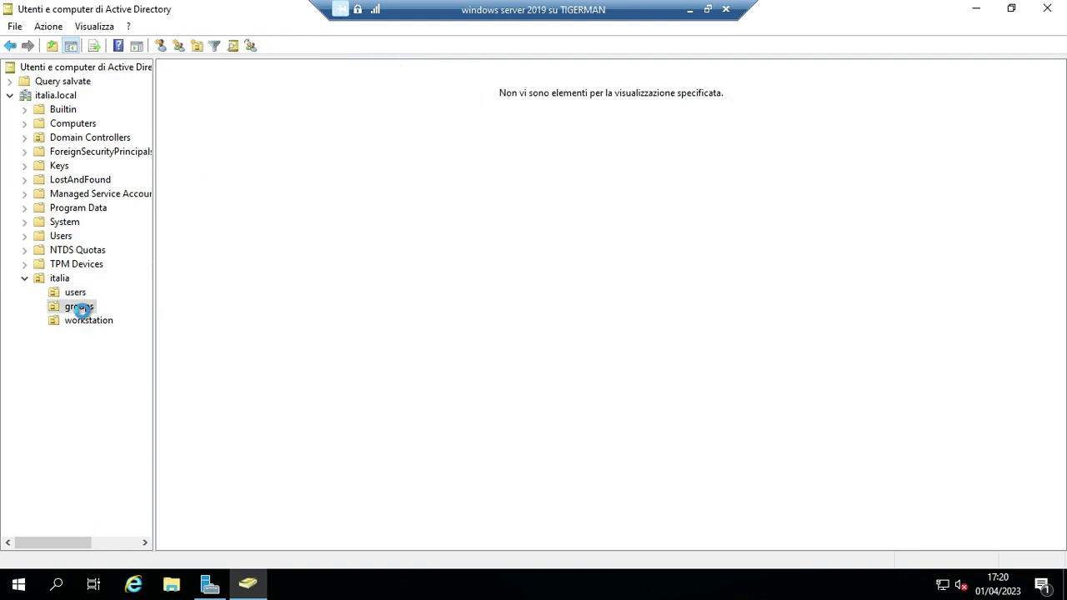
pyautogui.click(99, 323)
pyautogui.rightClick(210, 164)
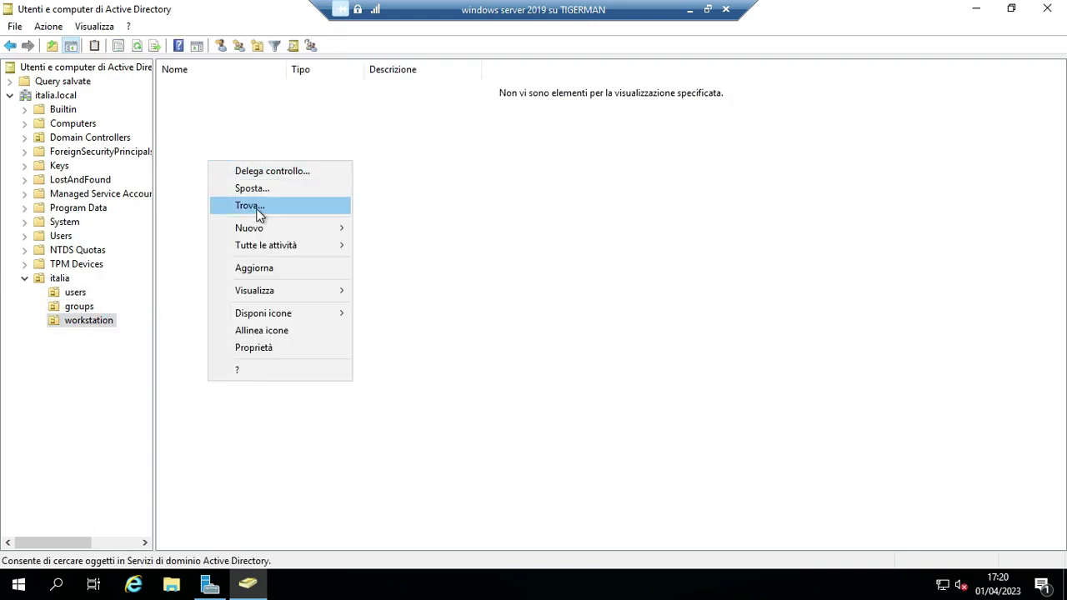
pyautogui.moveTo(281, 227)
pyautogui.click(383, 226)
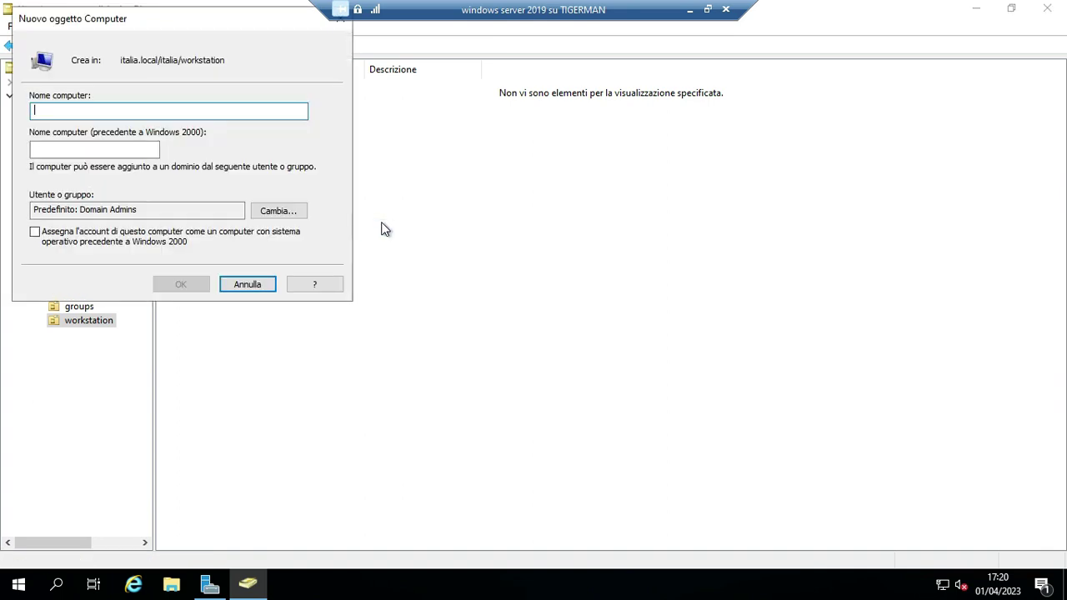
pyautogui.write('pc1')
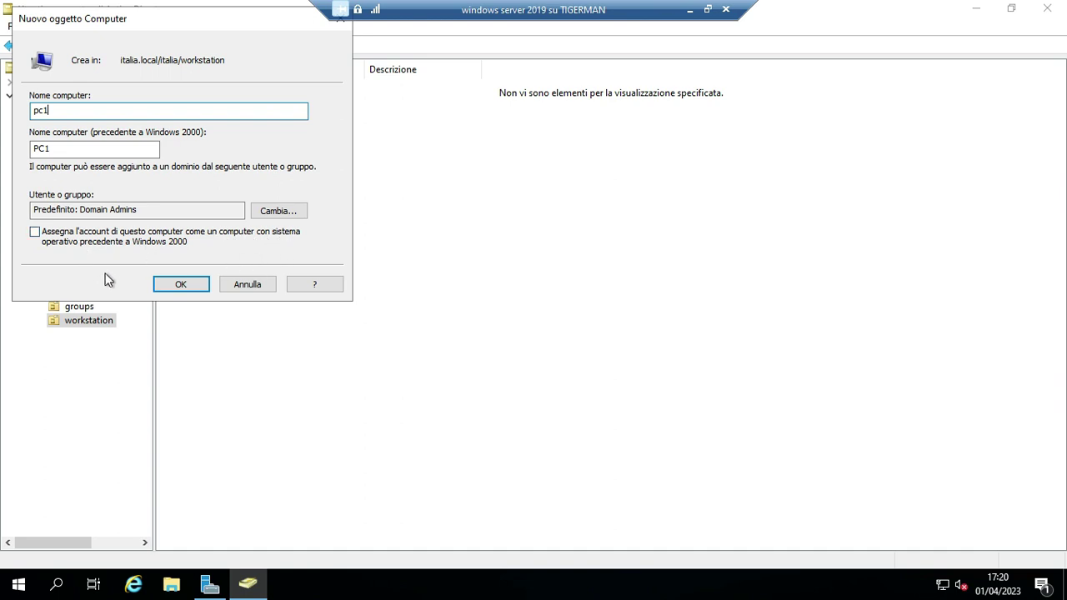
pyautogui.click(178, 286)
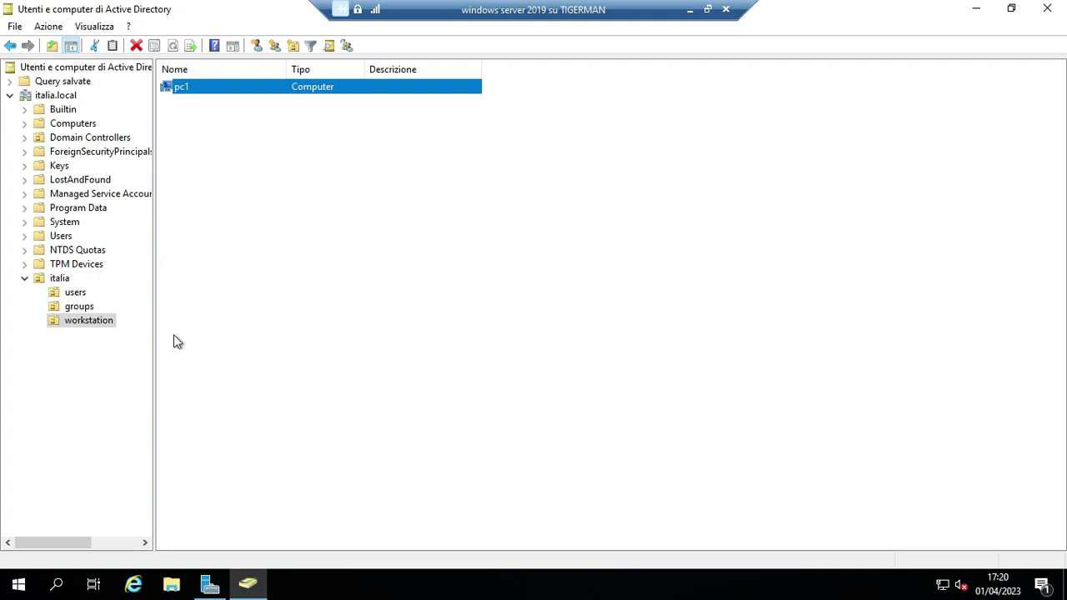
# Create the security group uffcio1 in the groups OU.
pyautogui.click(77, 307)
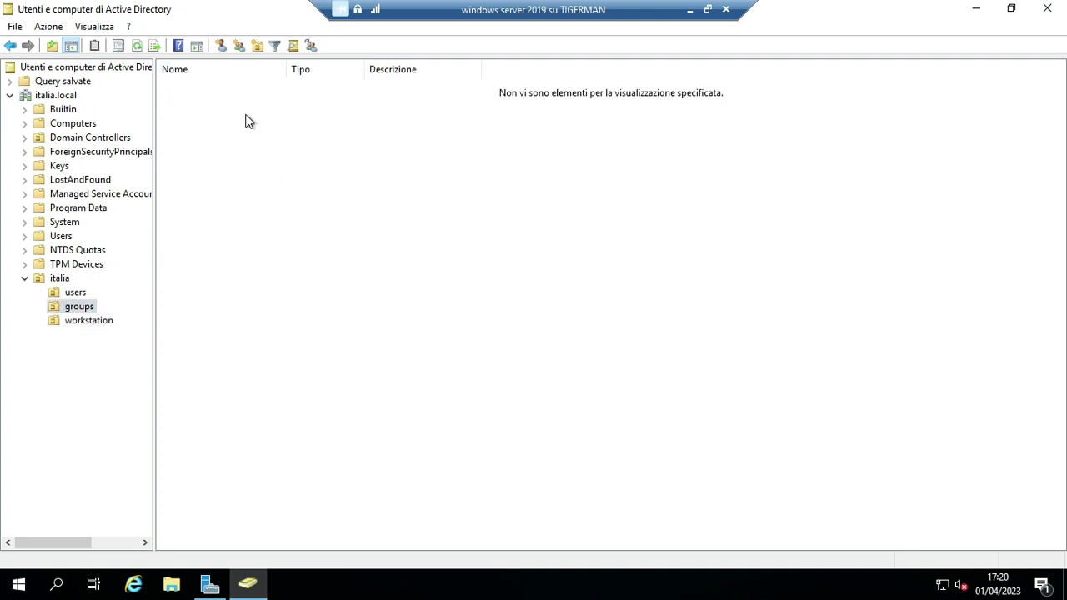
pyautogui.rightClick(214, 120)
pyautogui.moveTo(279, 187)
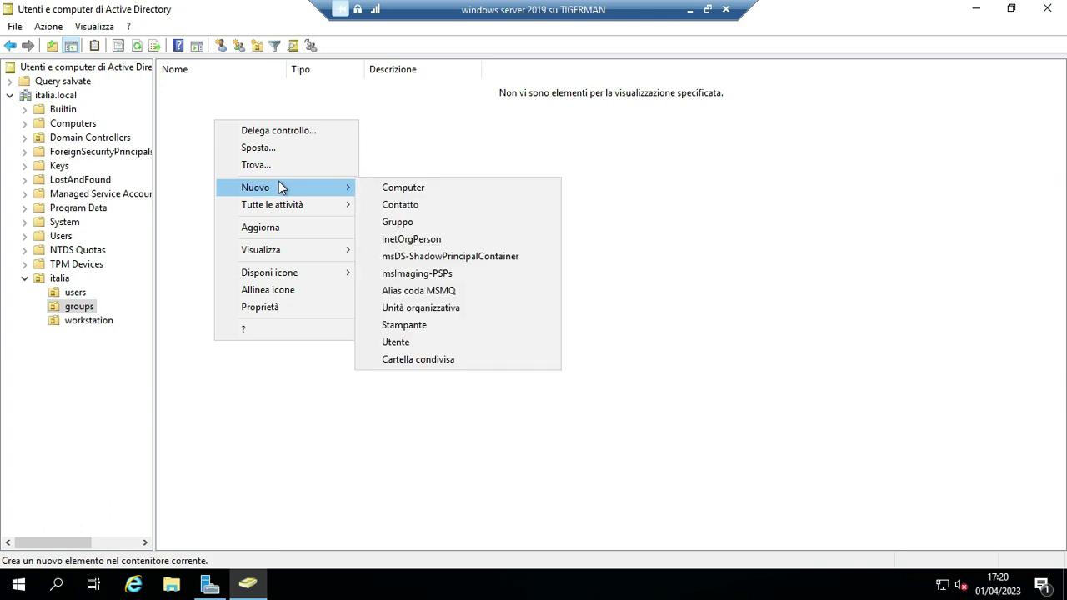
pyautogui.click(409, 225)
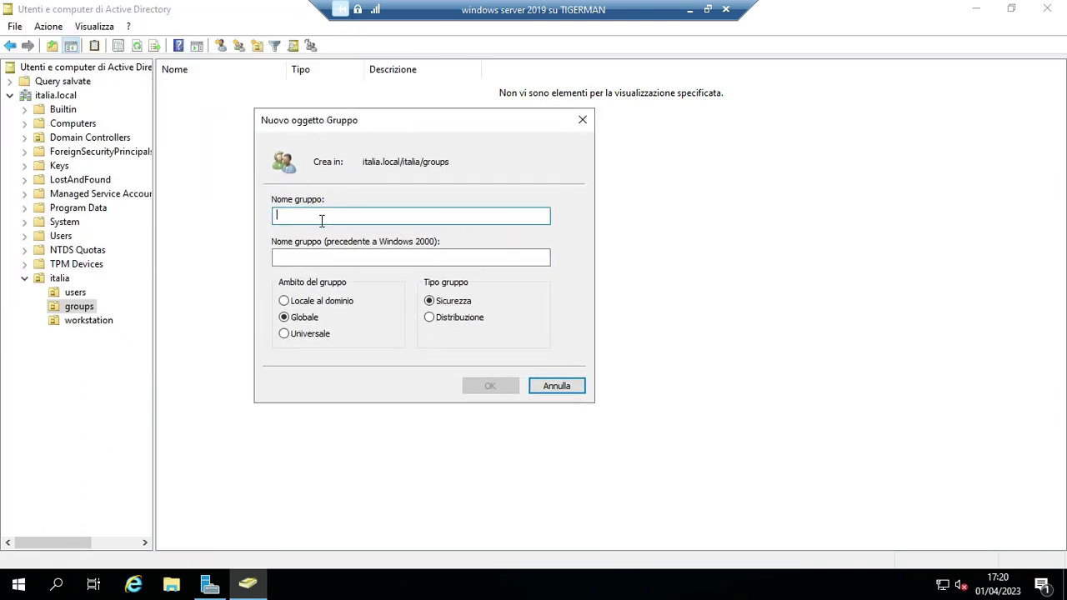
pyautogui.write('u')
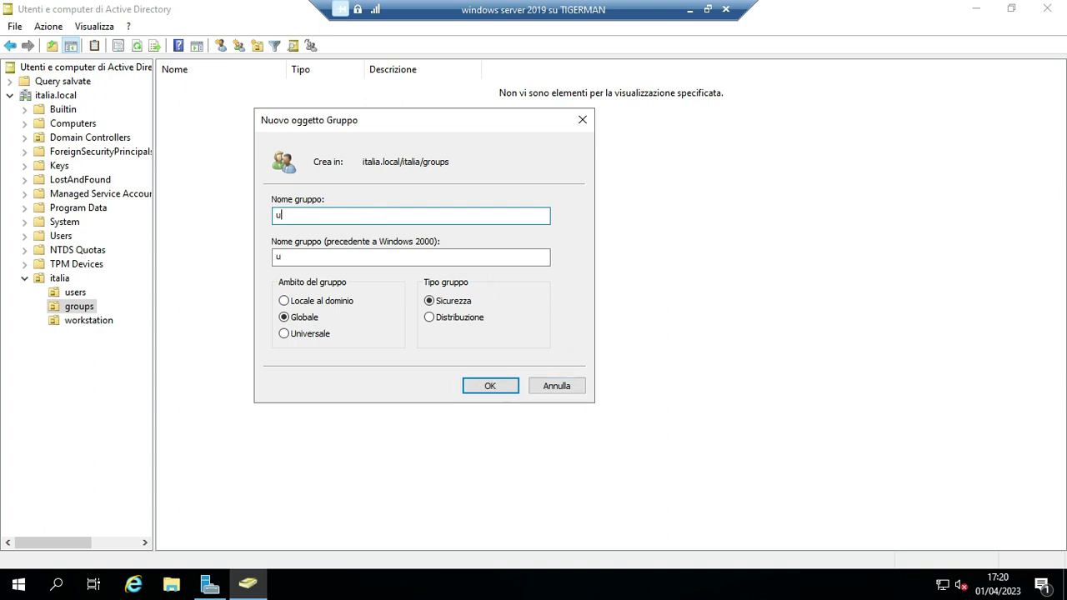
pyautogui.write('ffcio1')
pyautogui.click(492, 388)
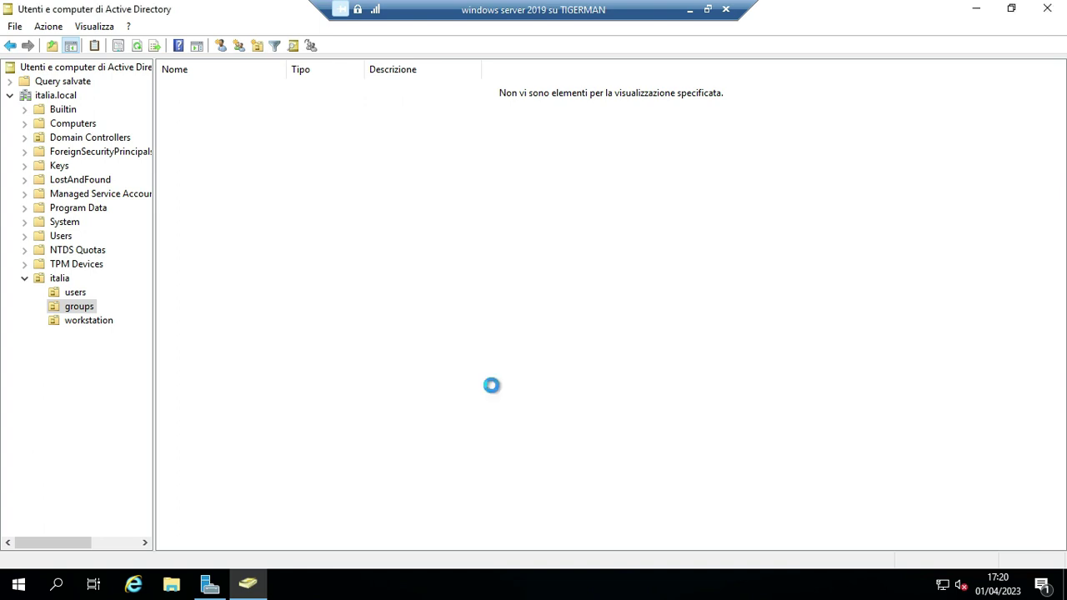
# Open the first user's properties and read its canonical name on the Oggetto tab.
pyautogui.click(75, 291)
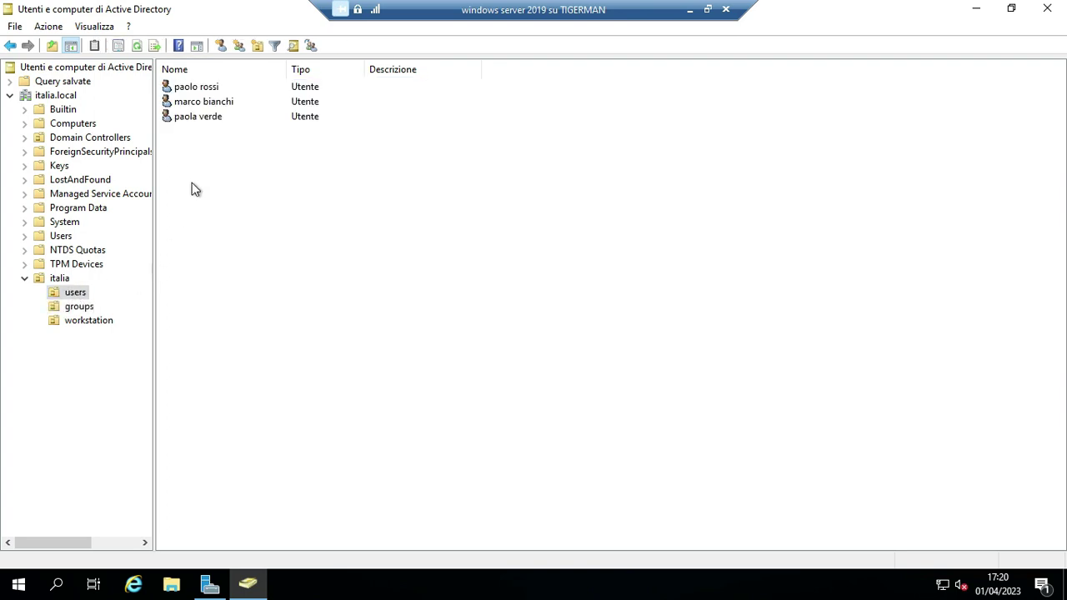
pyautogui.click(206, 92)
pyautogui.rightClick(206, 92)
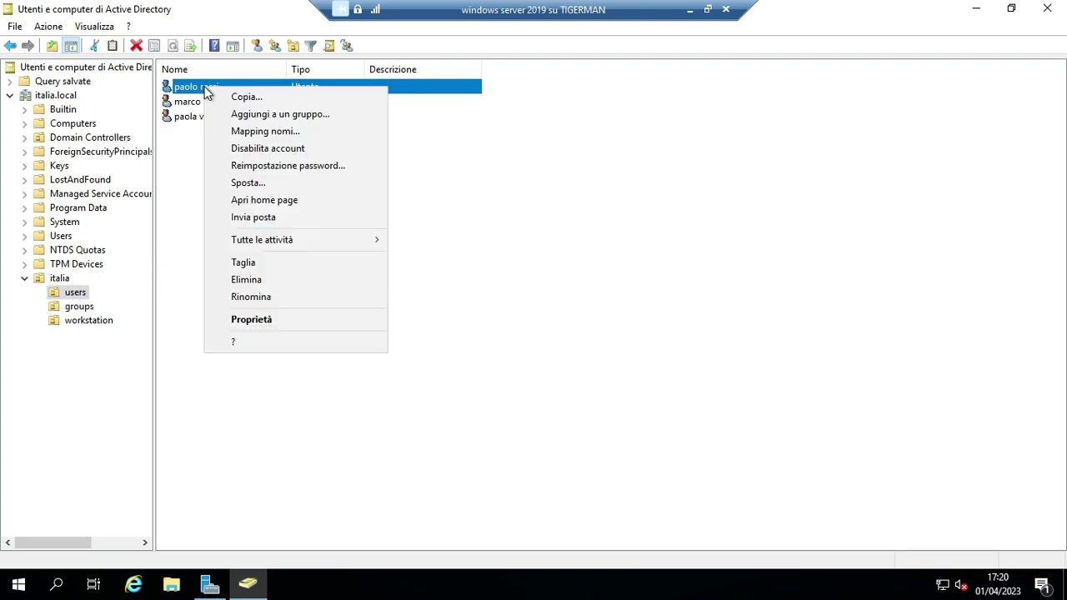
pyautogui.click(268, 319)
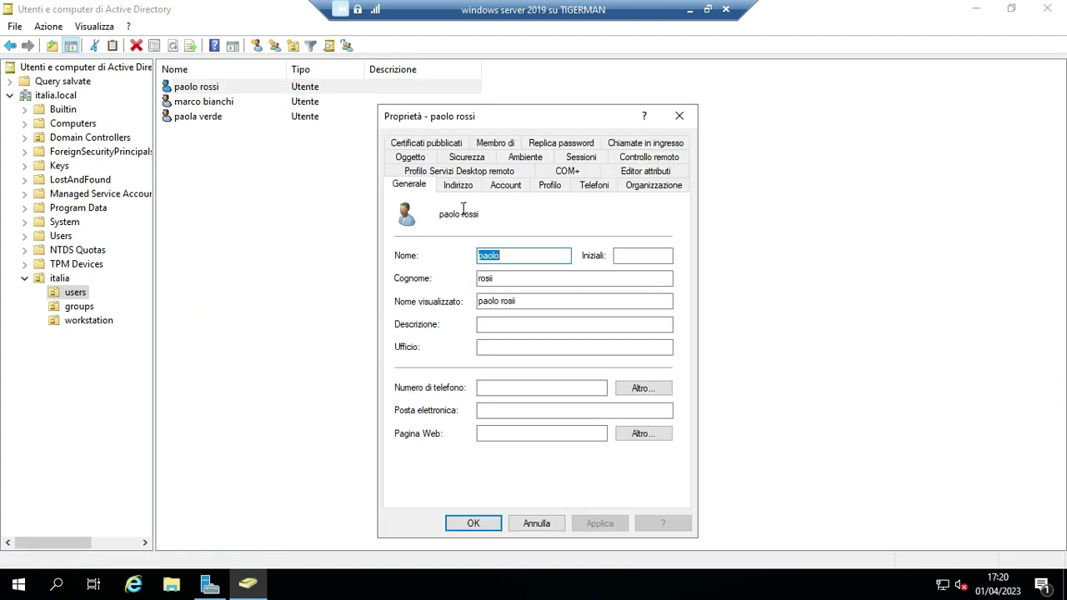
pyautogui.click(413, 160)
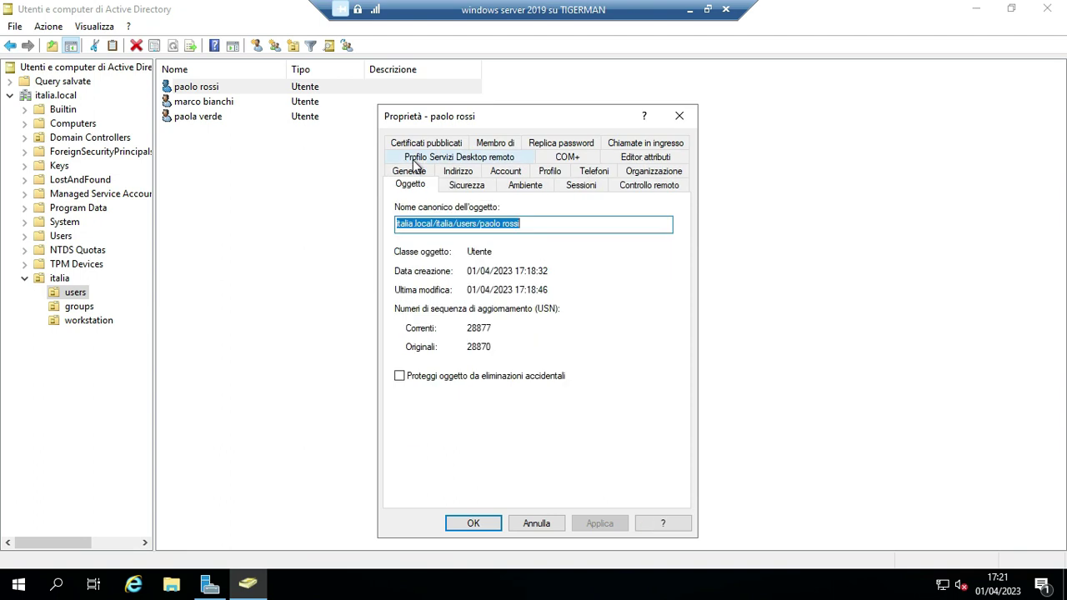
pyautogui.click(527, 223)
pyautogui.moveTo(527, 223)
pyautogui.mouseDown()
pyautogui.moveTo(379, 223)
pyautogui.moveTo(530, 219)
pyautogui.mouseUp()
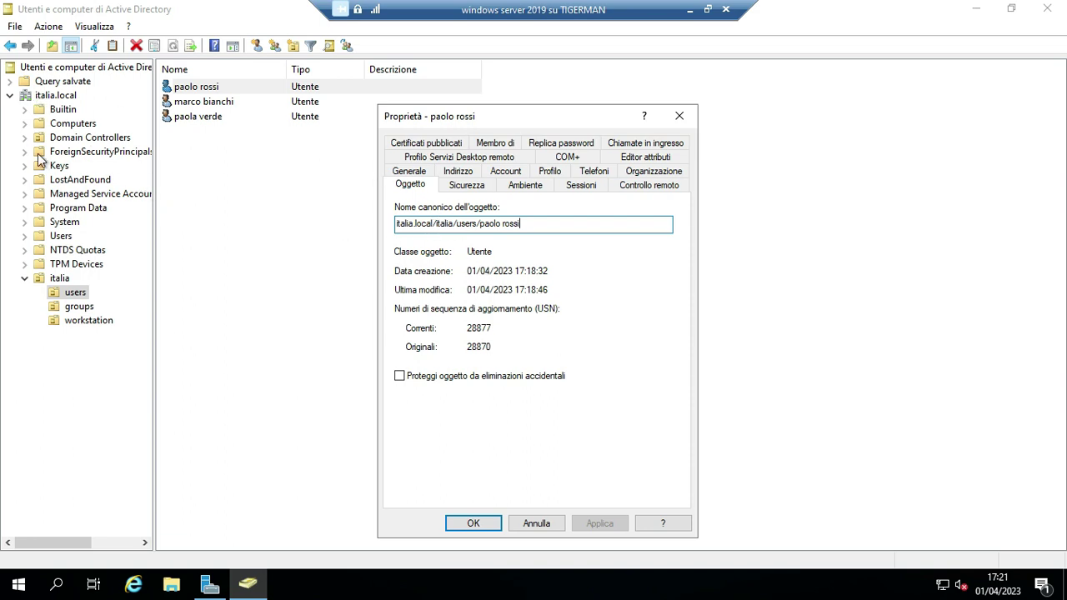
pyautogui.press('Escape')
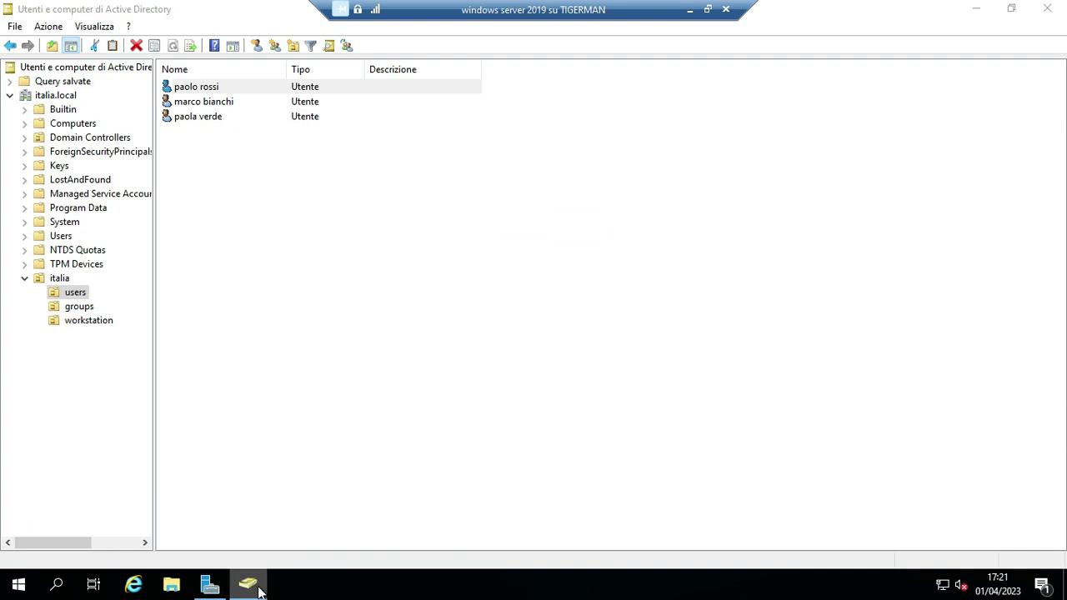
# Close the first user's leftover properties window and restore the directory console.
pyautogui.click(255, 587)
pyautogui.click(255, 587)
pyautogui.click(254, 587)
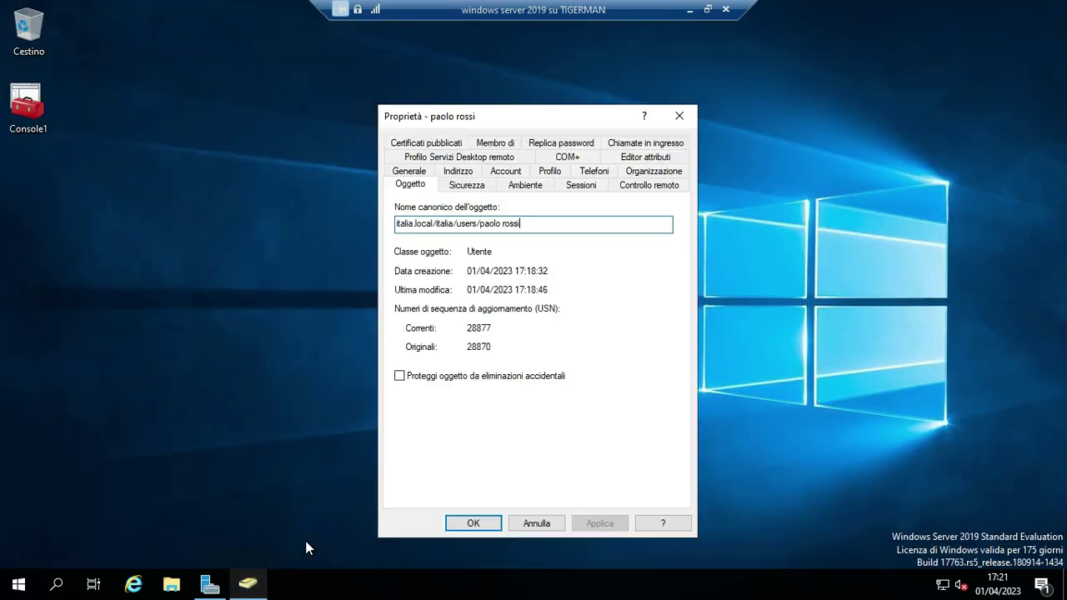
pyautogui.moveTo(539, 121); pyautogui.dragTo(500, 105)
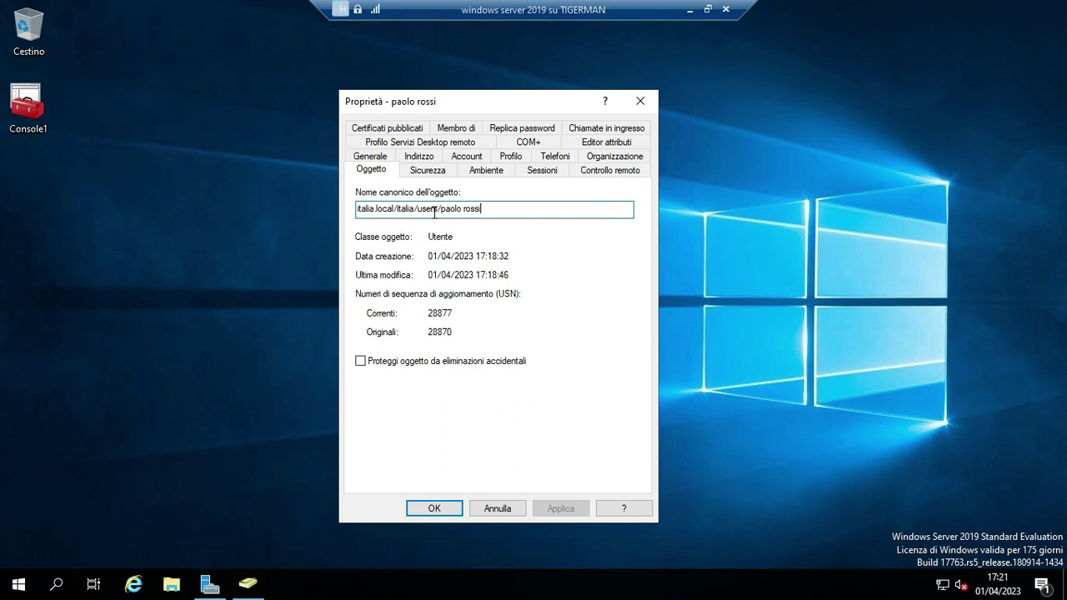
pyautogui.click(640, 101)
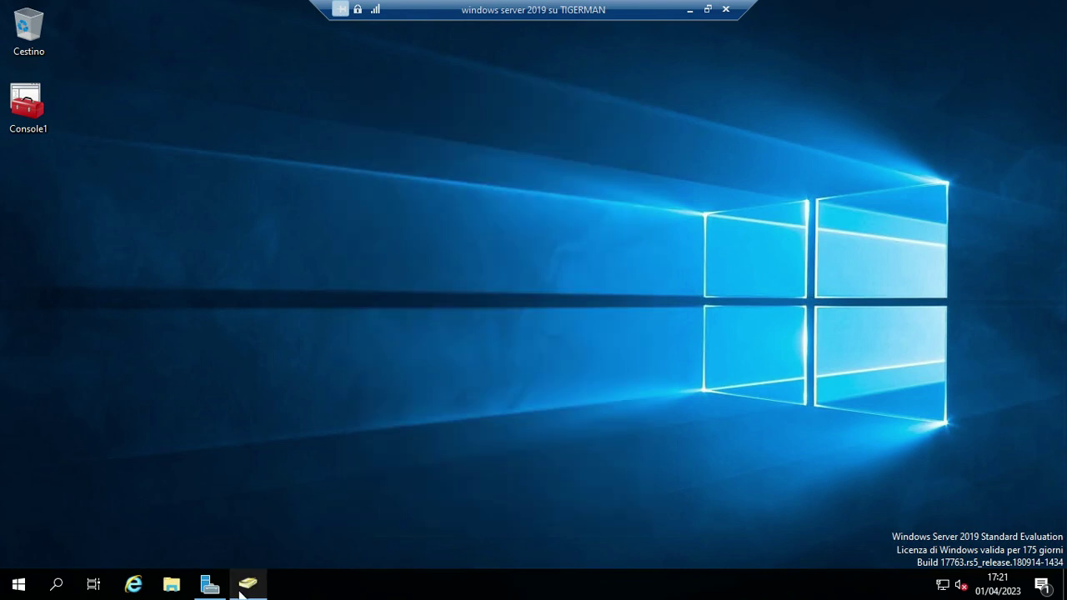
pyautogui.click(247, 584)
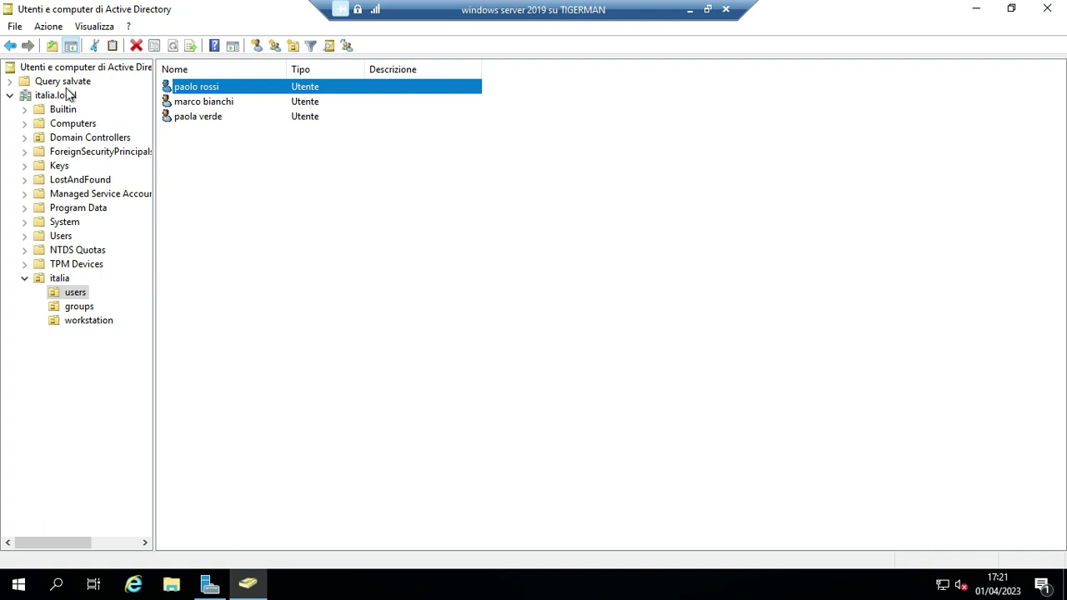
# Browse the user accounts, select uffcio1 in the groups OU and widen the Nome column.
pyautogui.click(200, 102)
pyautogui.click(211, 119)
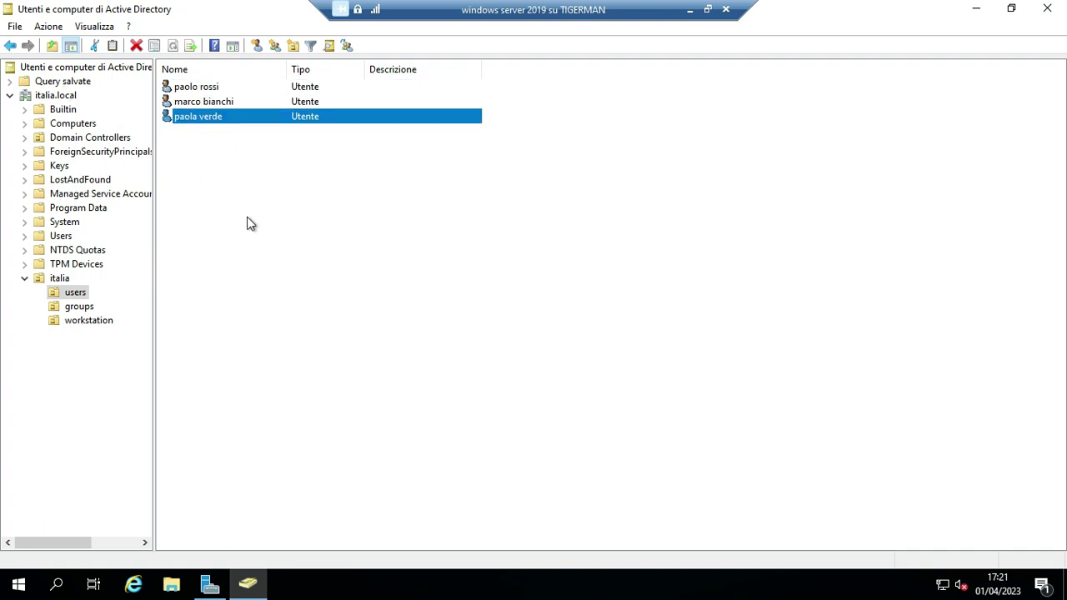
pyautogui.click(79, 309)
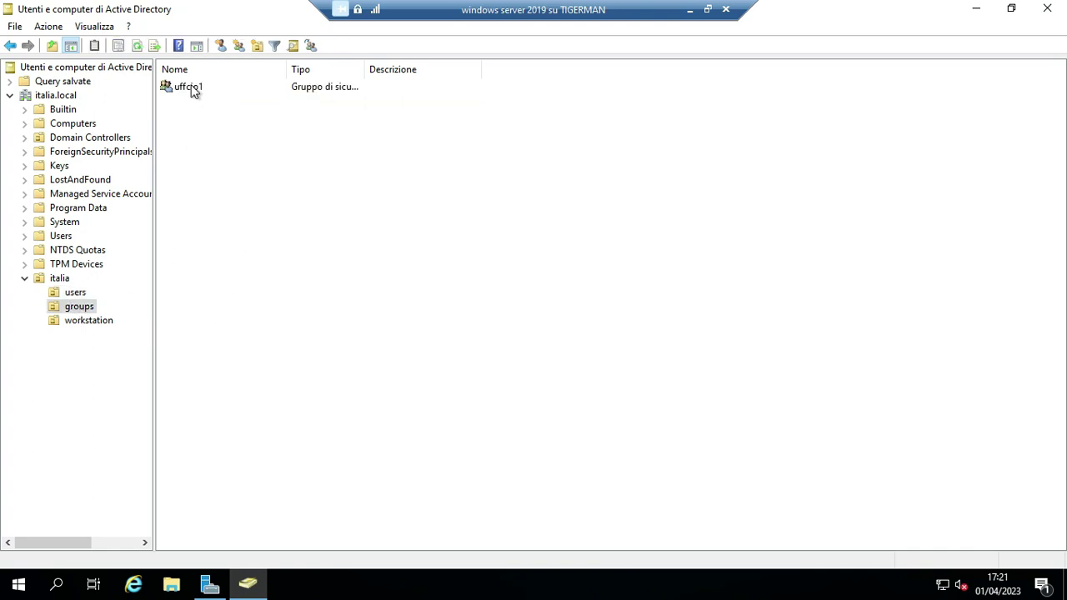
pyautogui.click(194, 90)
pyautogui.moveTo(287, 68); pyautogui.dragTo(311, 68)
# Return to the users OU, then open the uffcio1 group's properties from the groups OU.
pyautogui.click(75, 293)
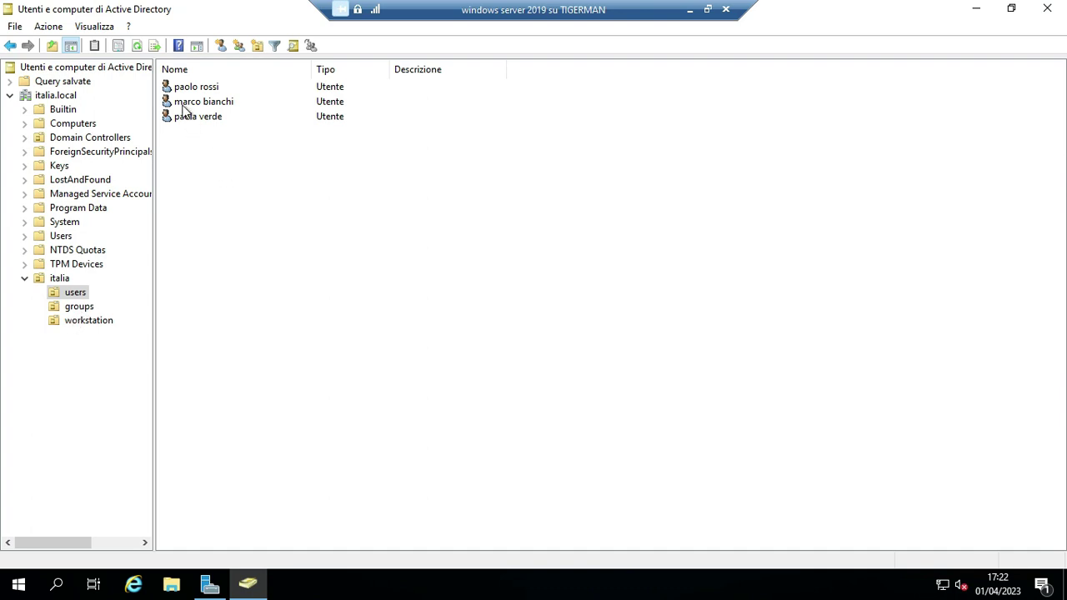
pyautogui.click(80, 310)
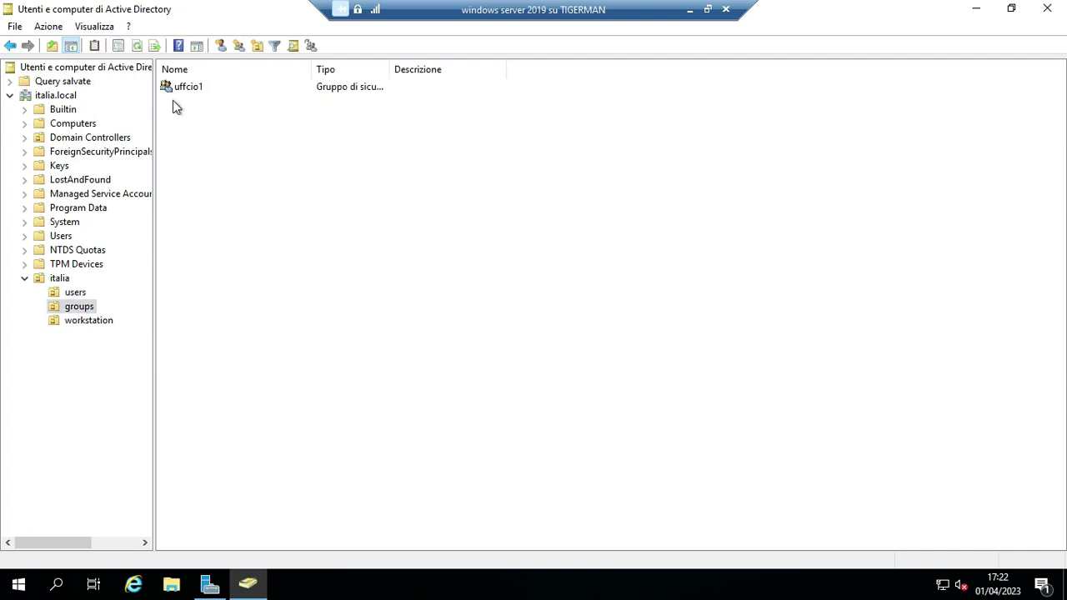
pyautogui.click(186, 90)
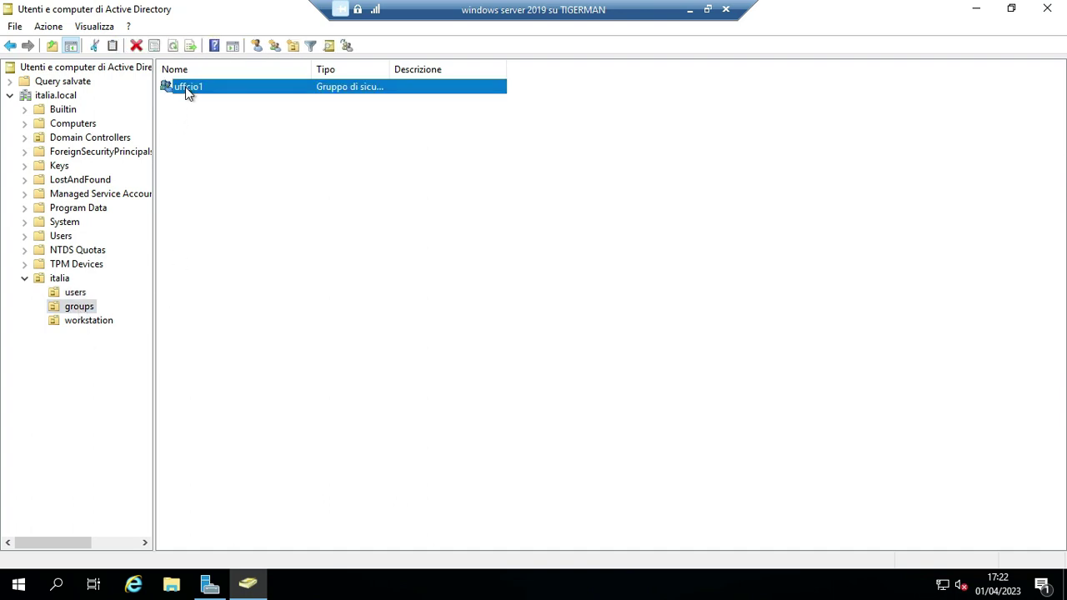
pyautogui.doubleClick(185, 88)
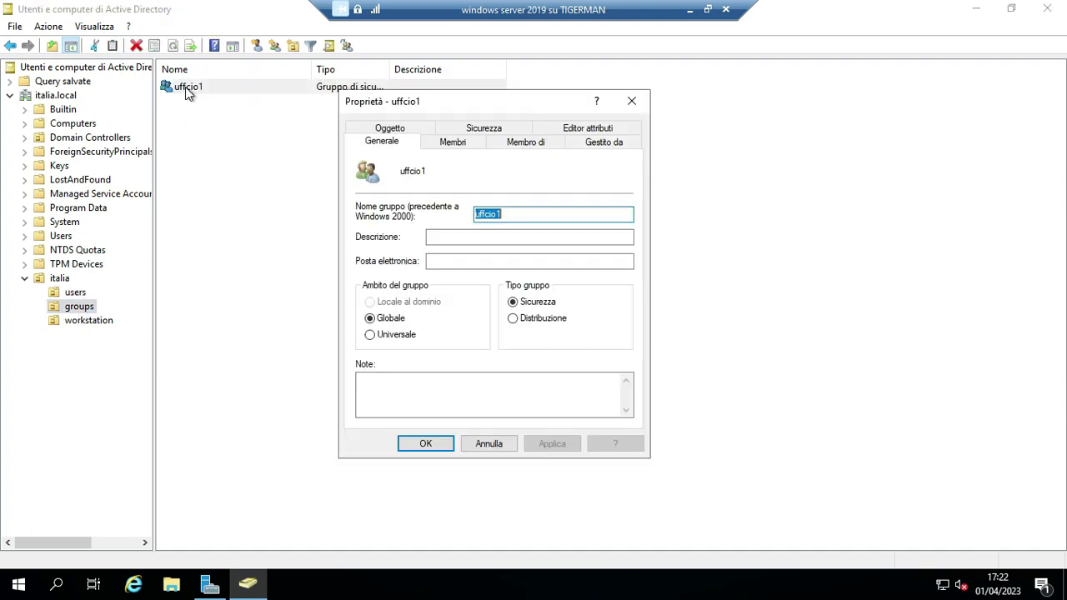
# Add the second italia user as a uffcio1 member on the Membri tab, checking the name.
pyautogui.click(446, 143)
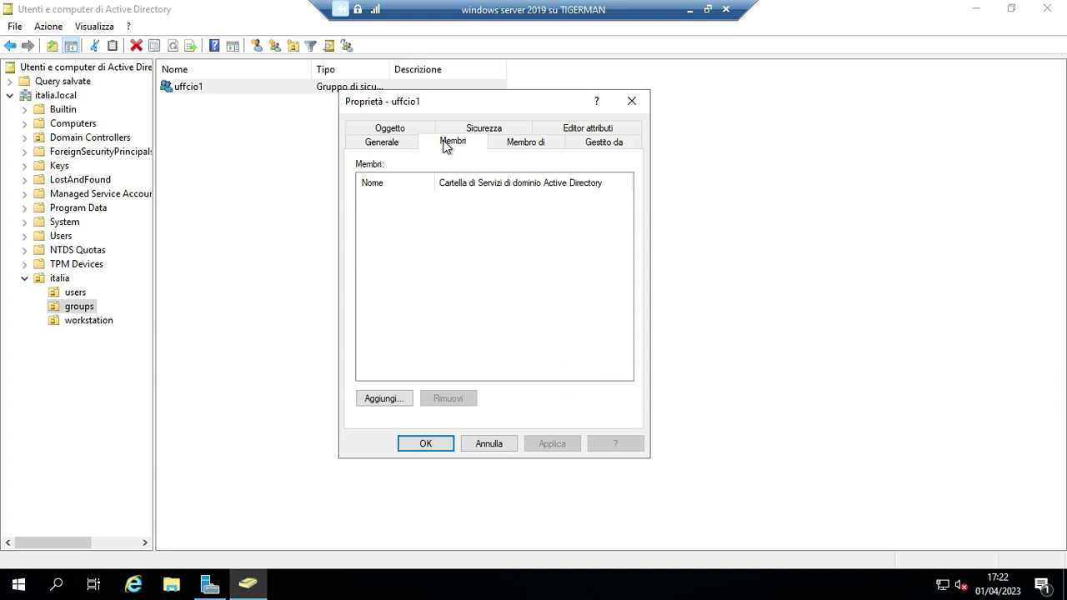
pyautogui.click(381, 142)
pyautogui.click(452, 142)
pyautogui.click(375, 399)
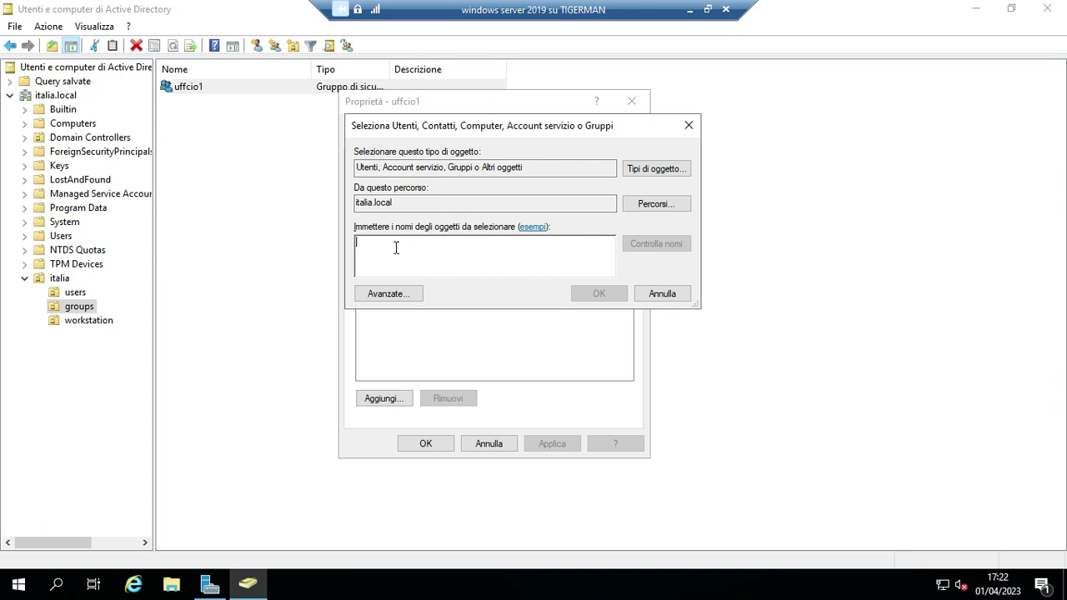
pyautogui.write('marco')
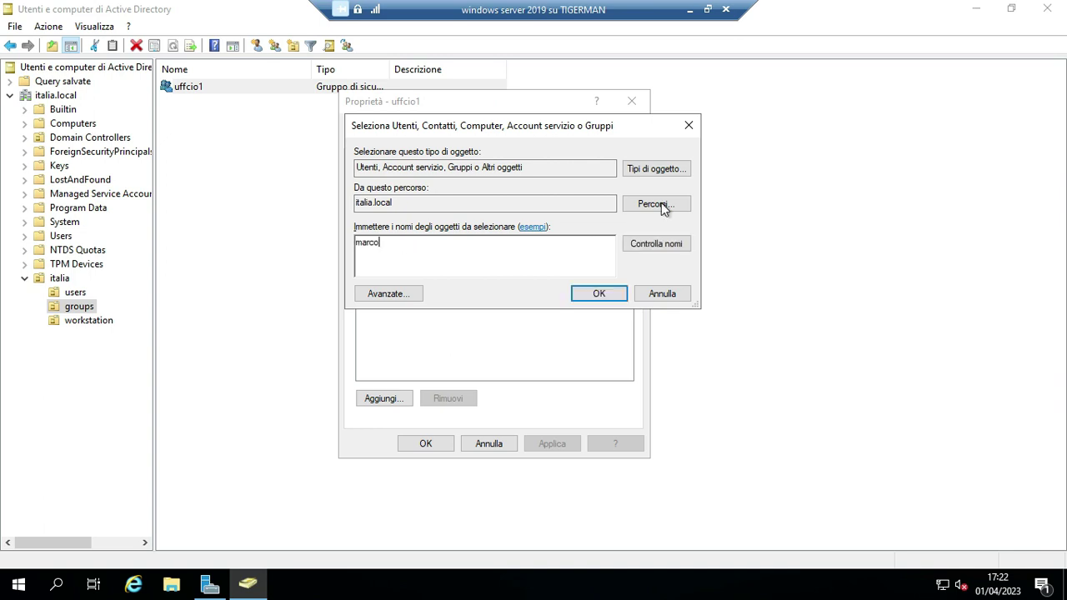
pyautogui.click(685, 244)
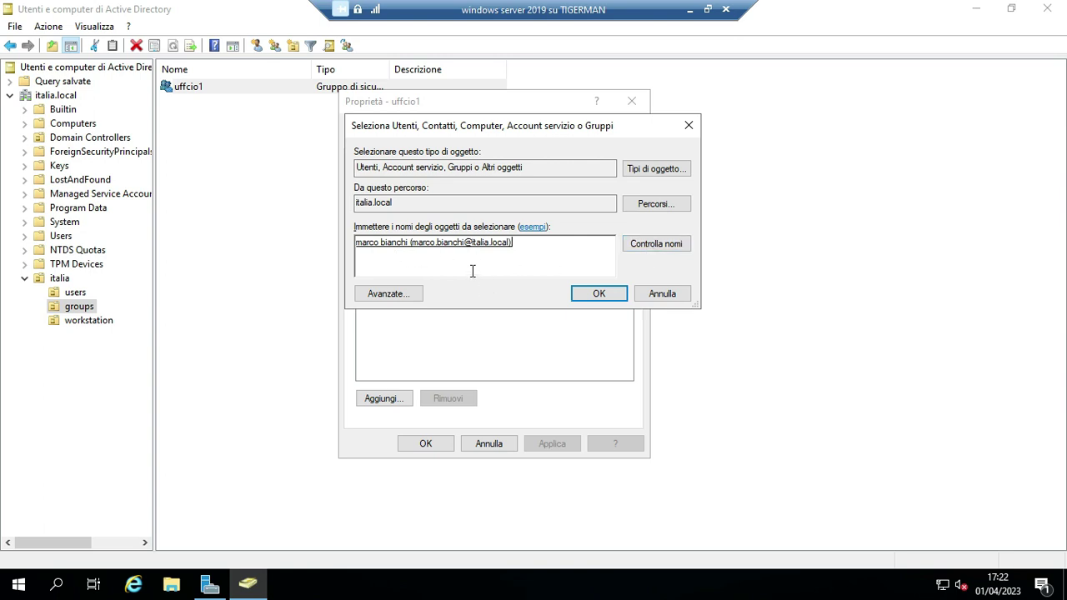
pyautogui.click(597, 296)
# Add the third italia user as a member too, then apply and close the properties.
pyautogui.click(387, 400)
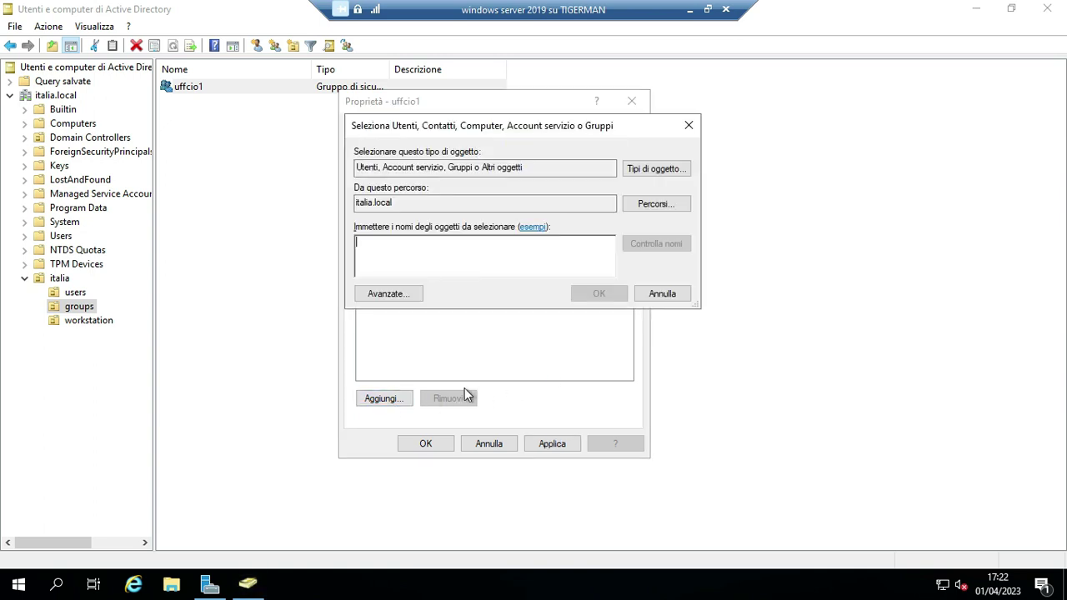
pyautogui.write('paol')
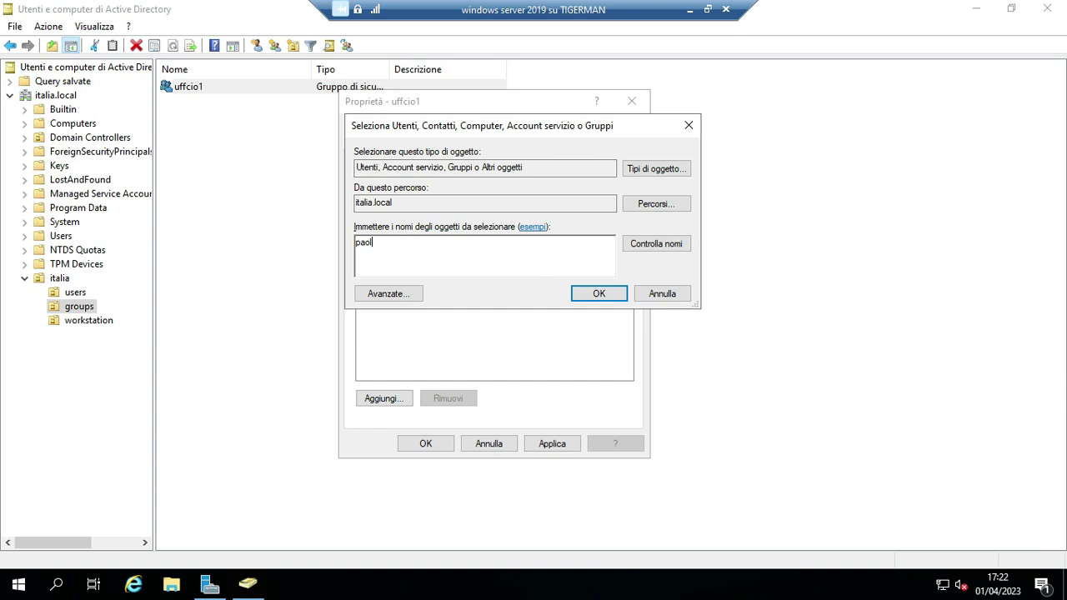
pyautogui.write('a')
pyautogui.click(675, 247)
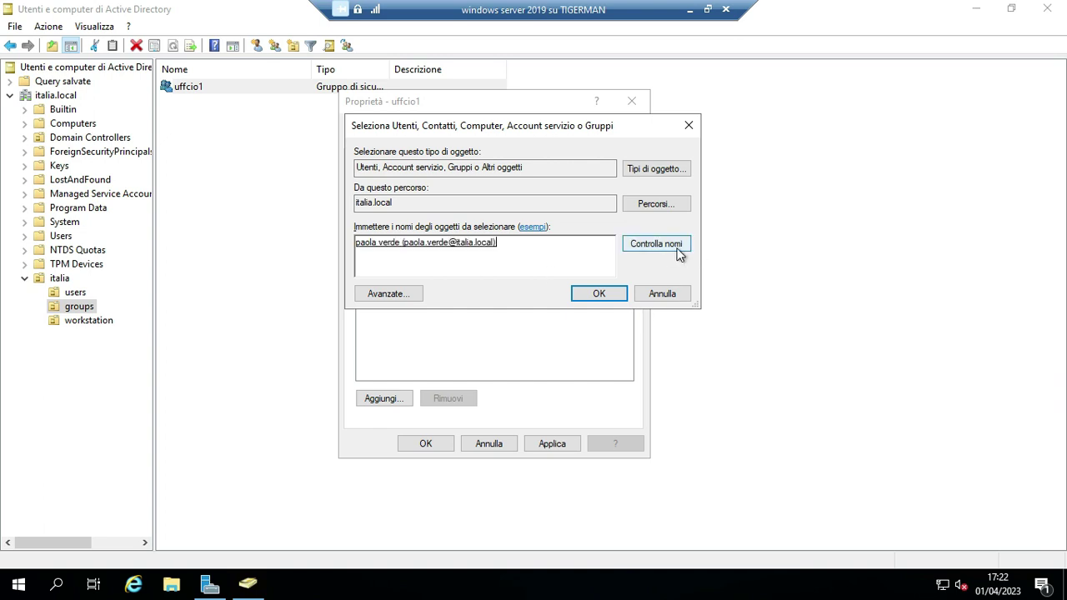
pyautogui.click(600, 295)
pyautogui.click(554, 445)
pyautogui.click(424, 443)
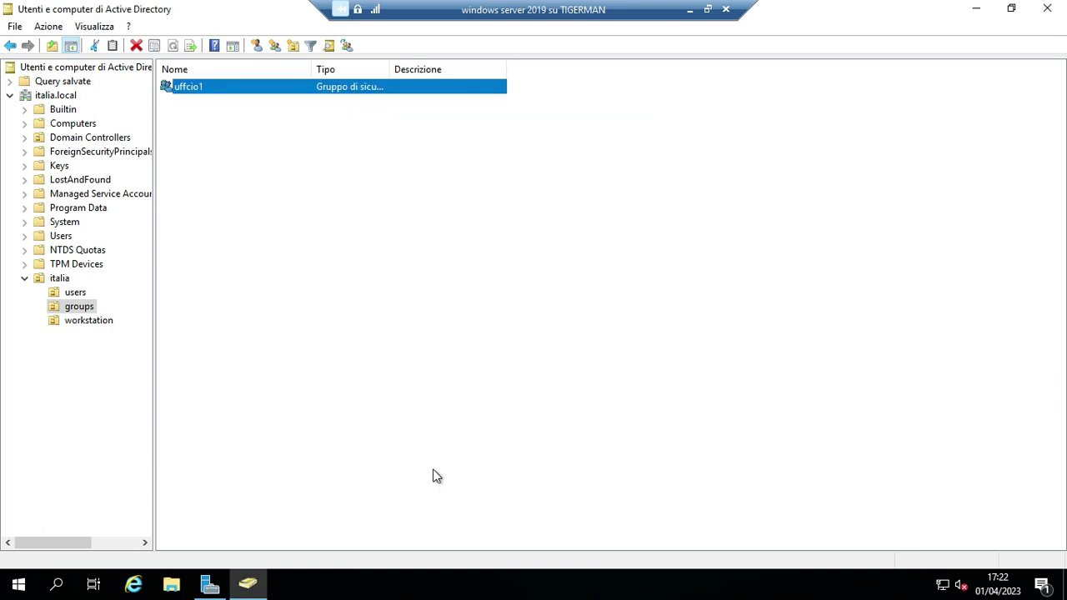
# Reopen uffcio1's Proprietà to confirm both members are listed, then close it.
pyautogui.rightClick(197, 86)
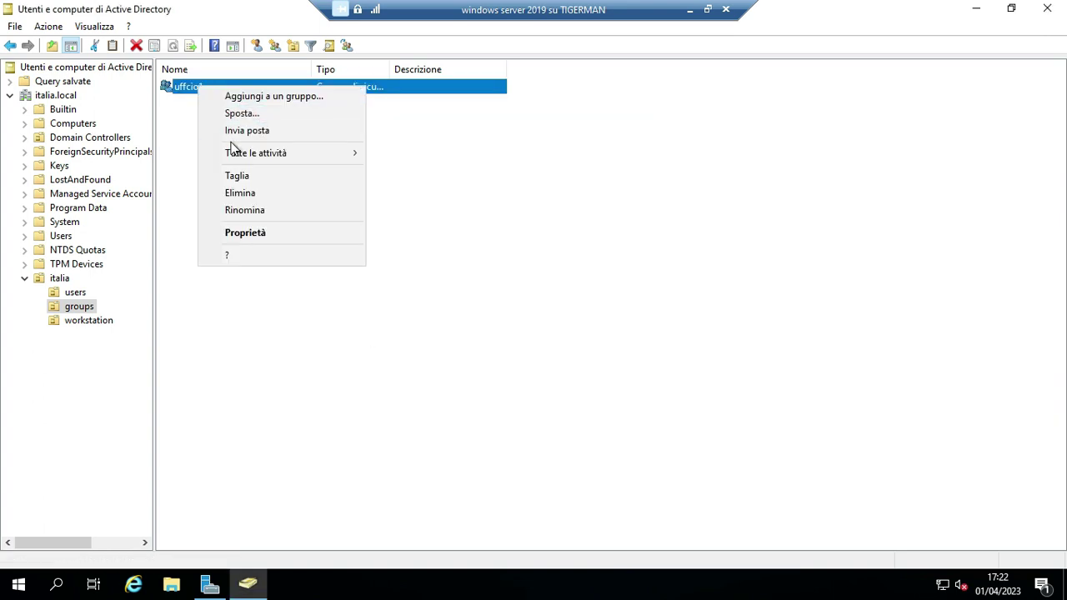
pyautogui.click(258, 232)
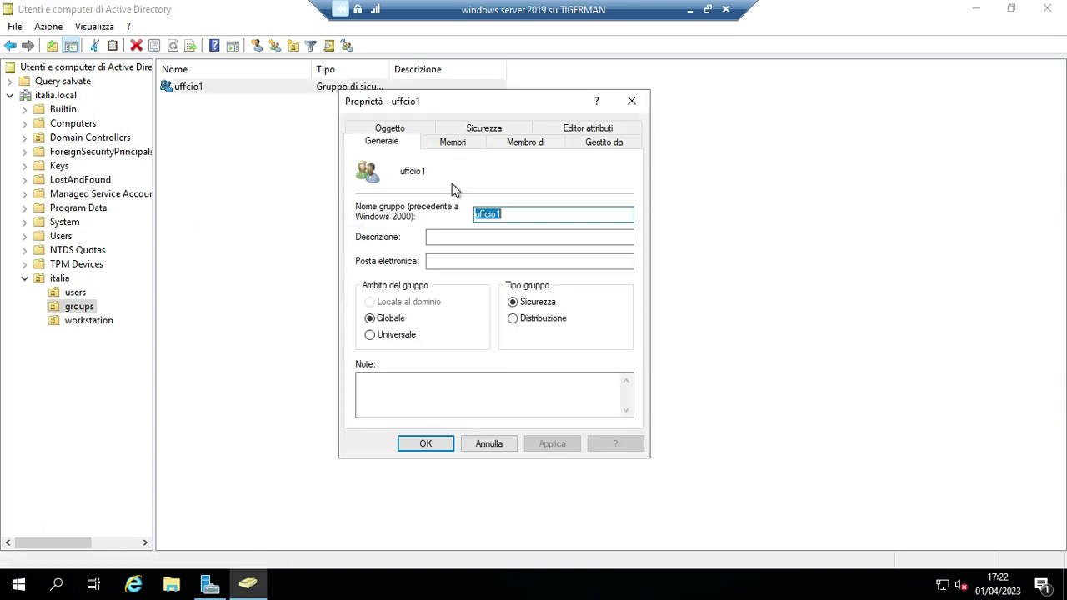
pyautogui.click(457, 139)
pyautogui.moveTo(434, 180); pyautogui.dragTo(462, 181)
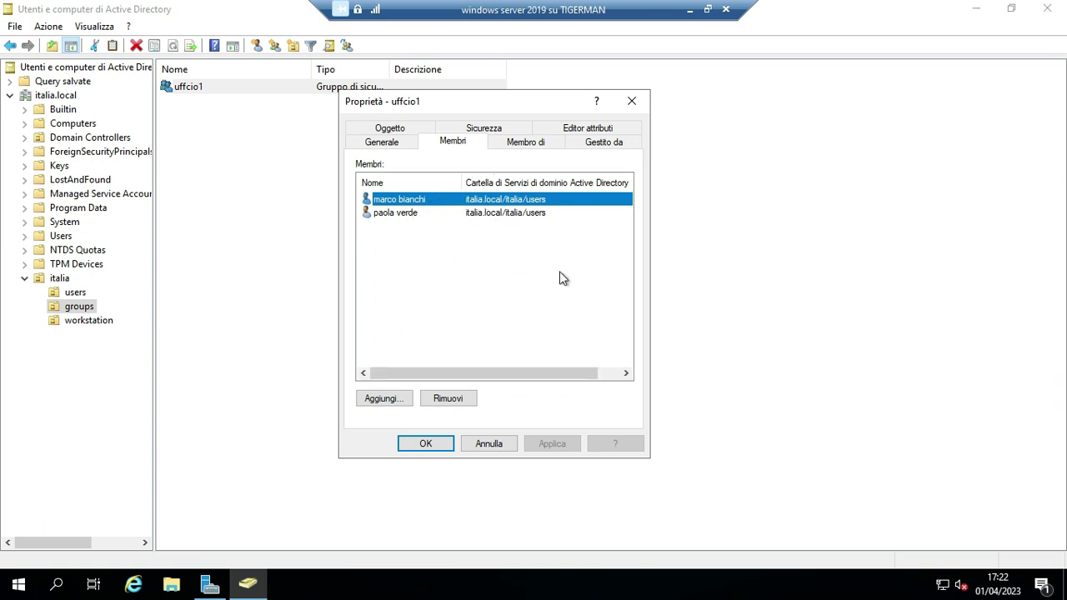
pyautogui.click(632, 101)
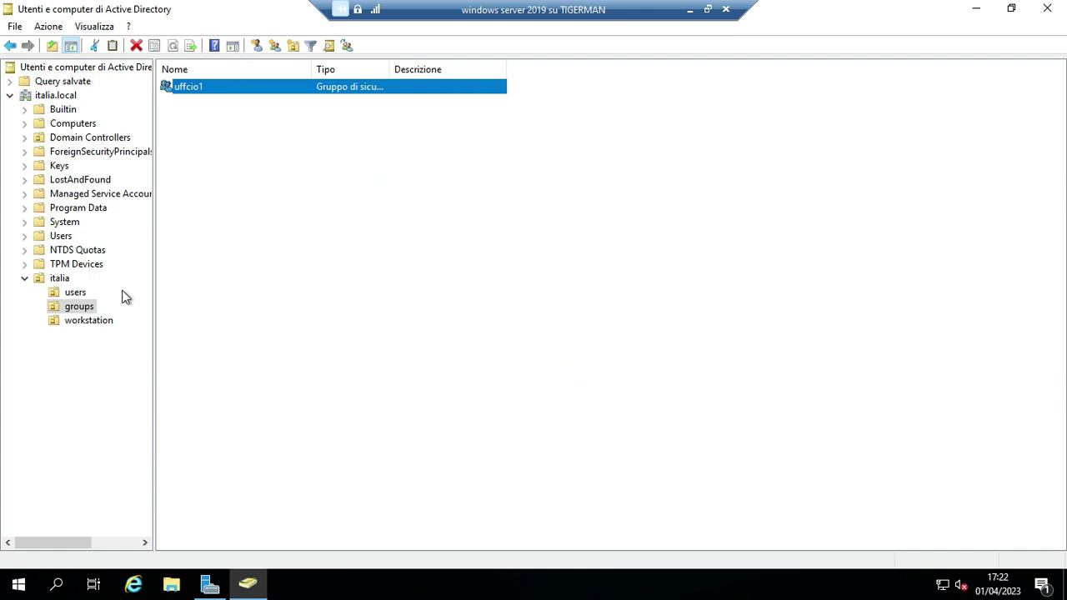
pyautogui.click(73, 293)
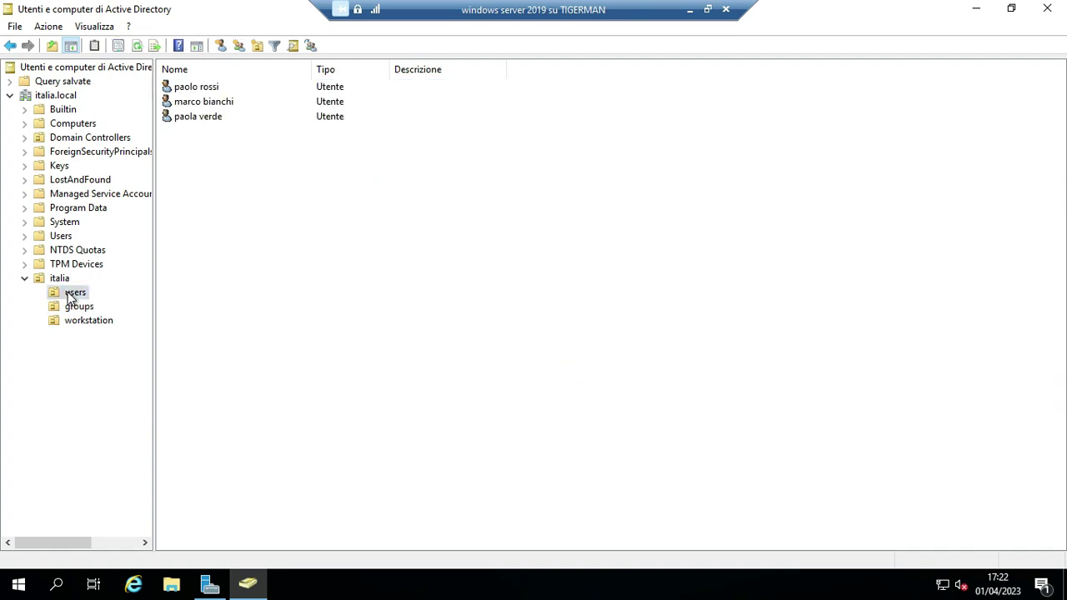
pyautogui.click(191, 101)
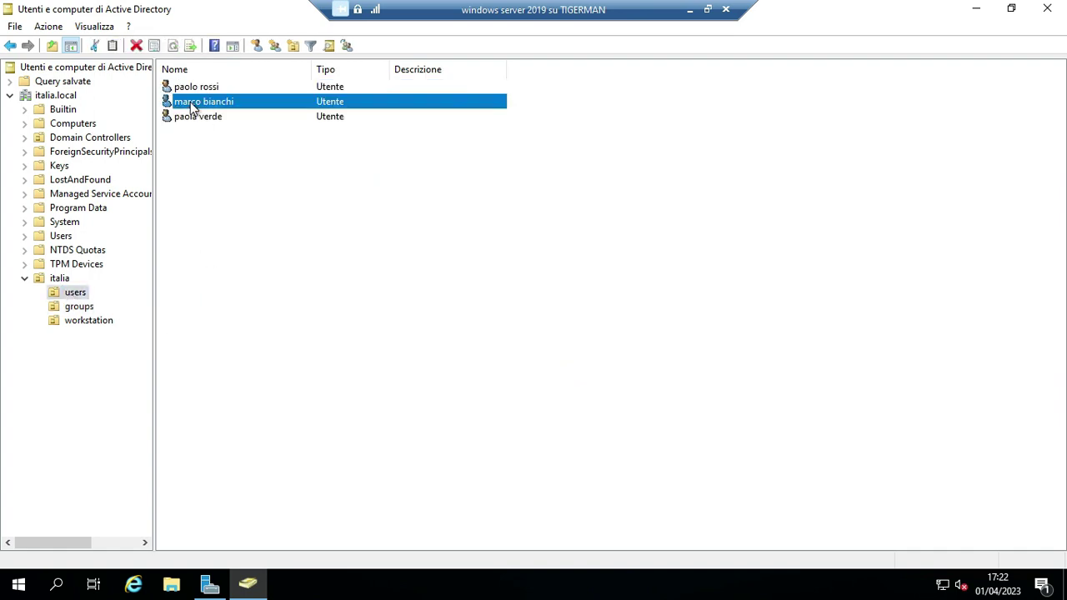
pyautogui.rightClick(193, 109)
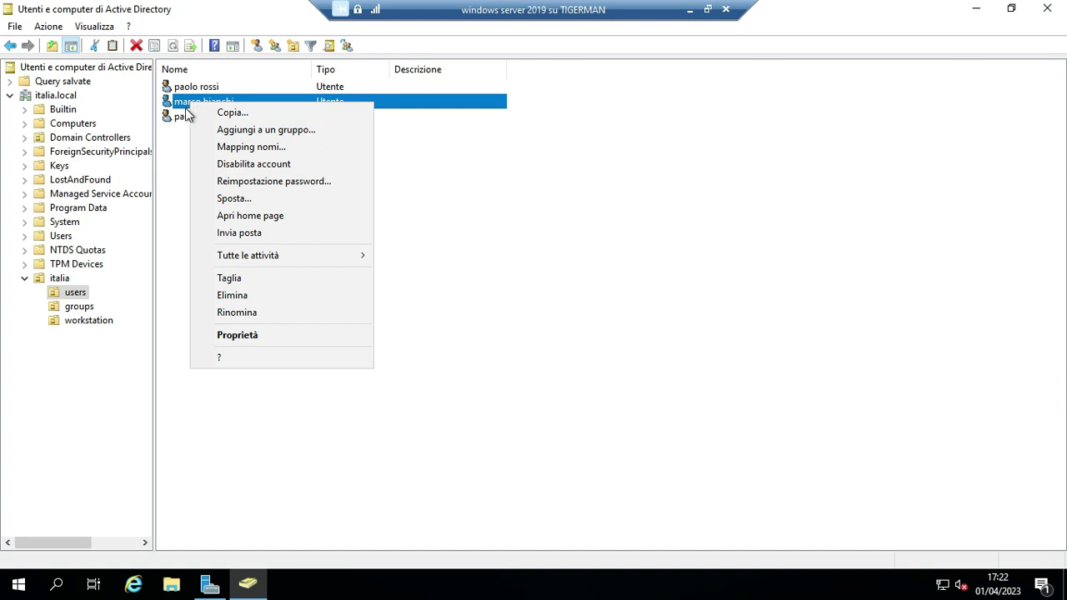
pyautogui.click(256, 334)
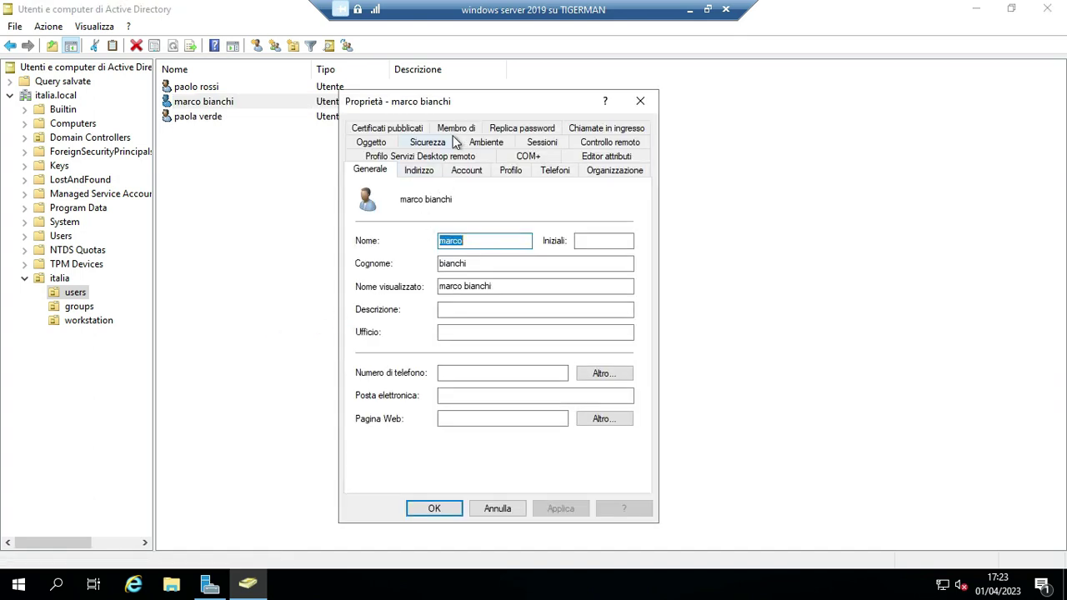
pyautogui.click(454, 129)
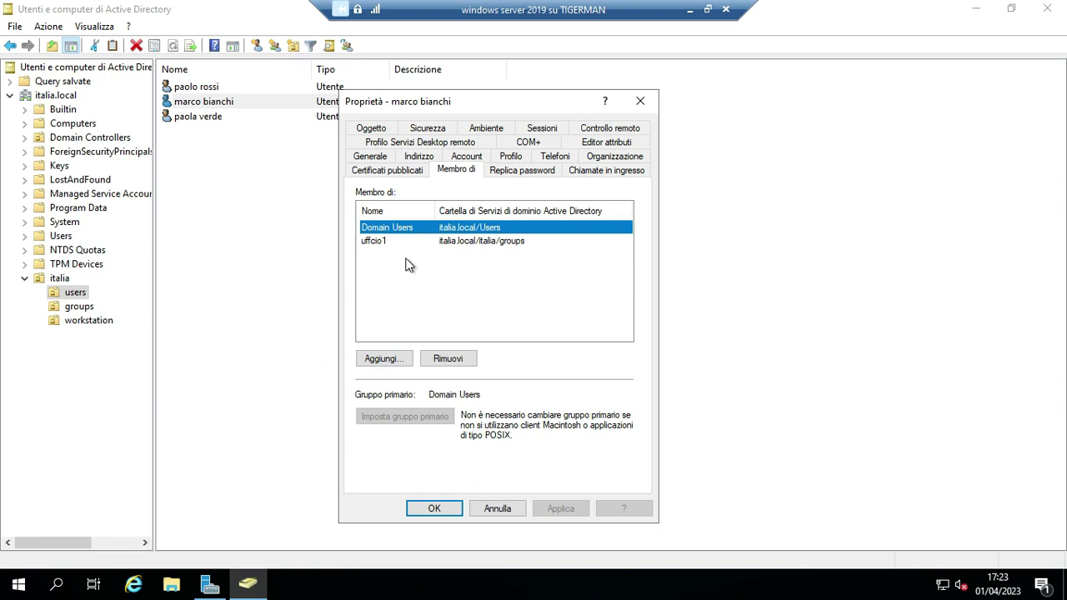
pyautogui.click(381, 242)
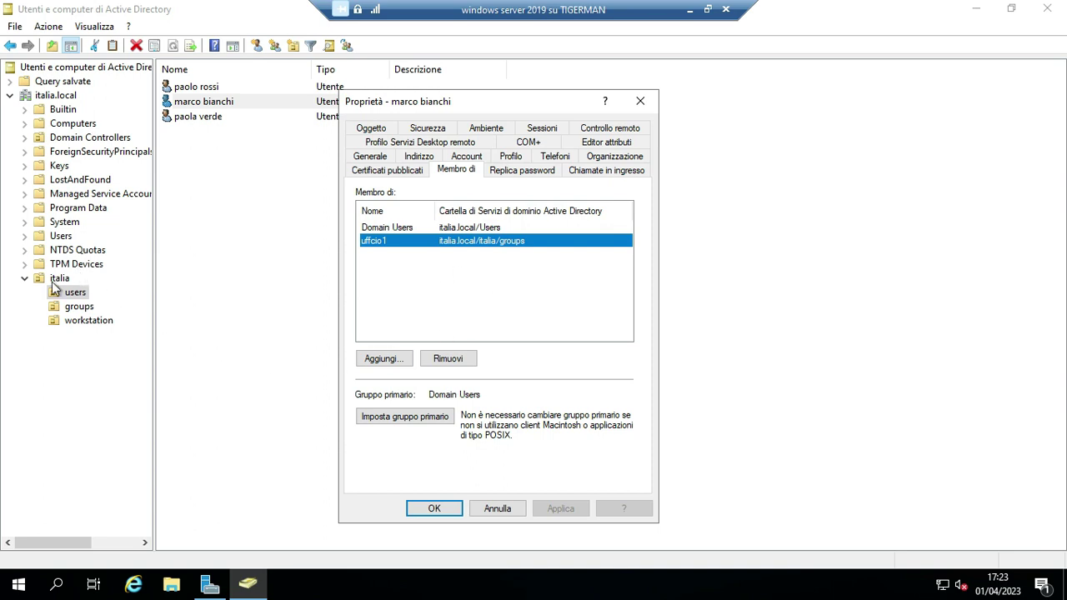
pyautogui.click(430, 508)
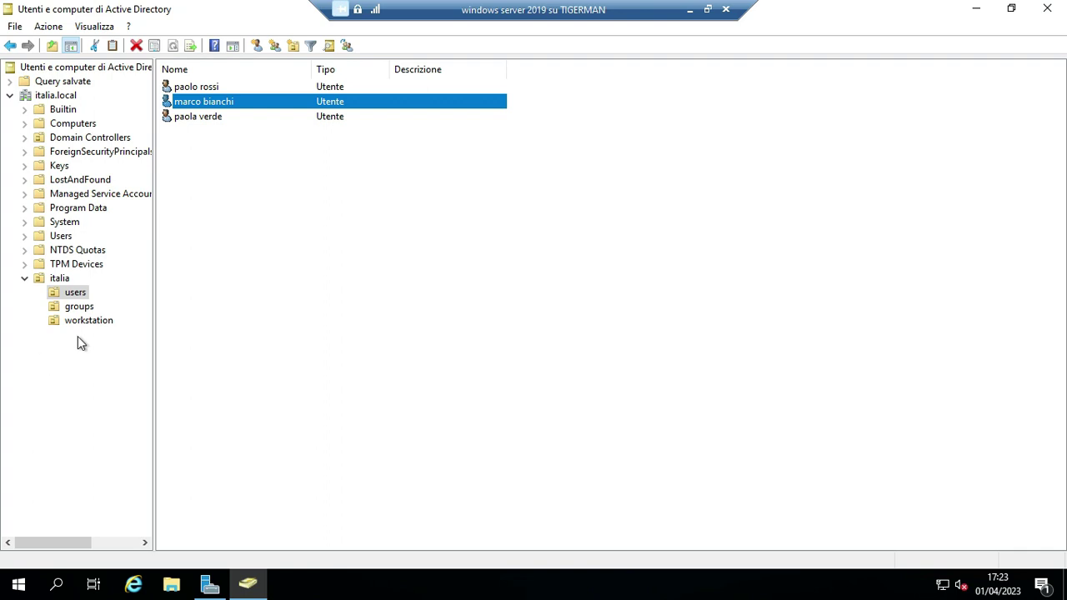
pyautogui.click(191, 89)
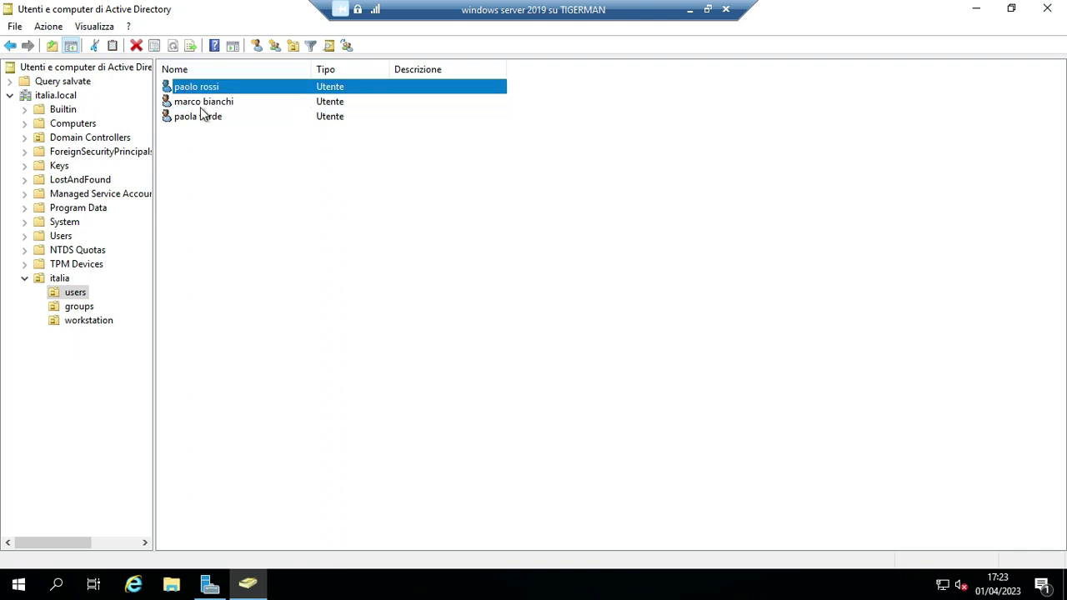
pyautogui.click(197, 102)
pyautogui.doubleClick(198, 88)
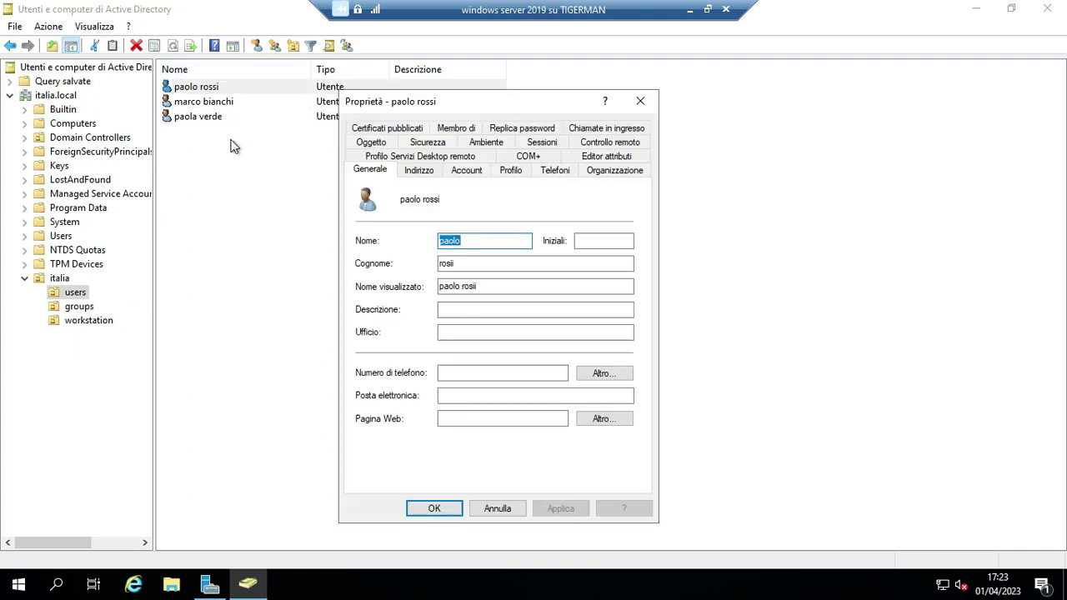
pyautogui.click(639, 101)
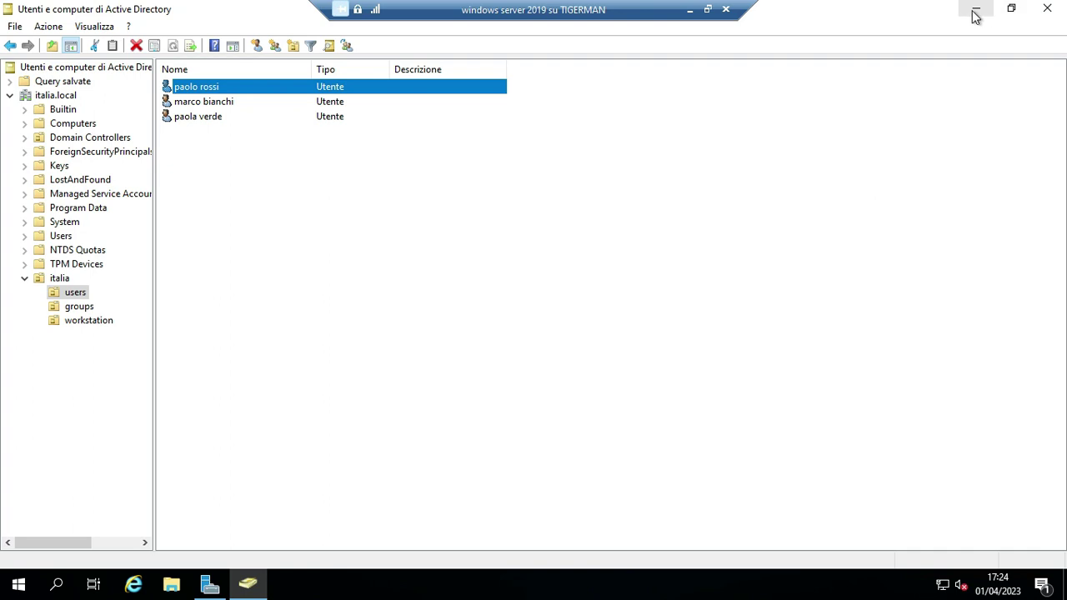
# Close Active Directory Users and Computers and sign out of the current Windows session.
pyautogui.click(1046, 10)
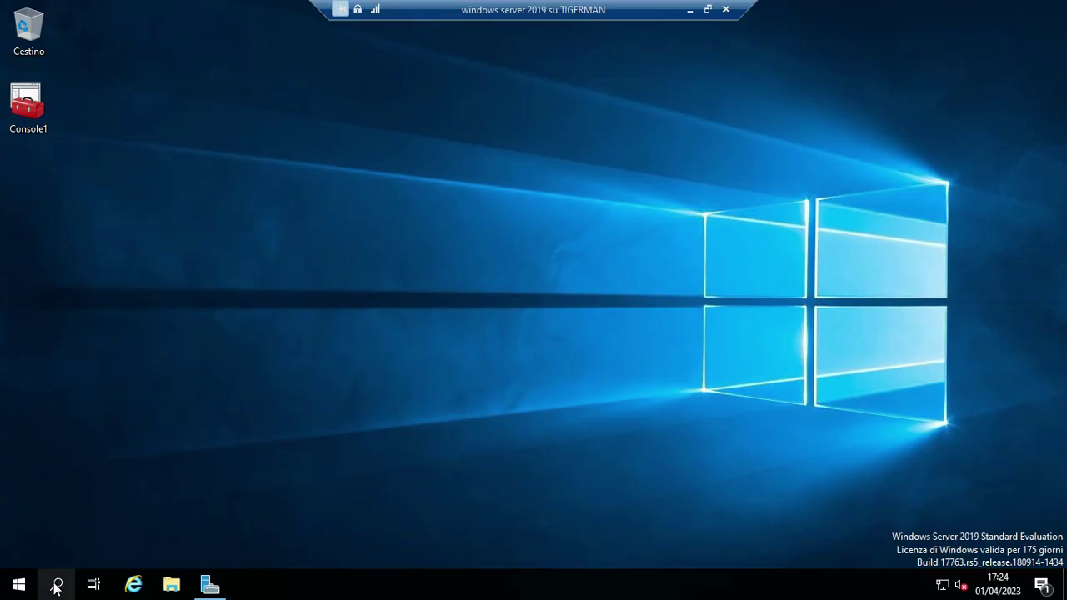
pyautogui.click(25, 585)
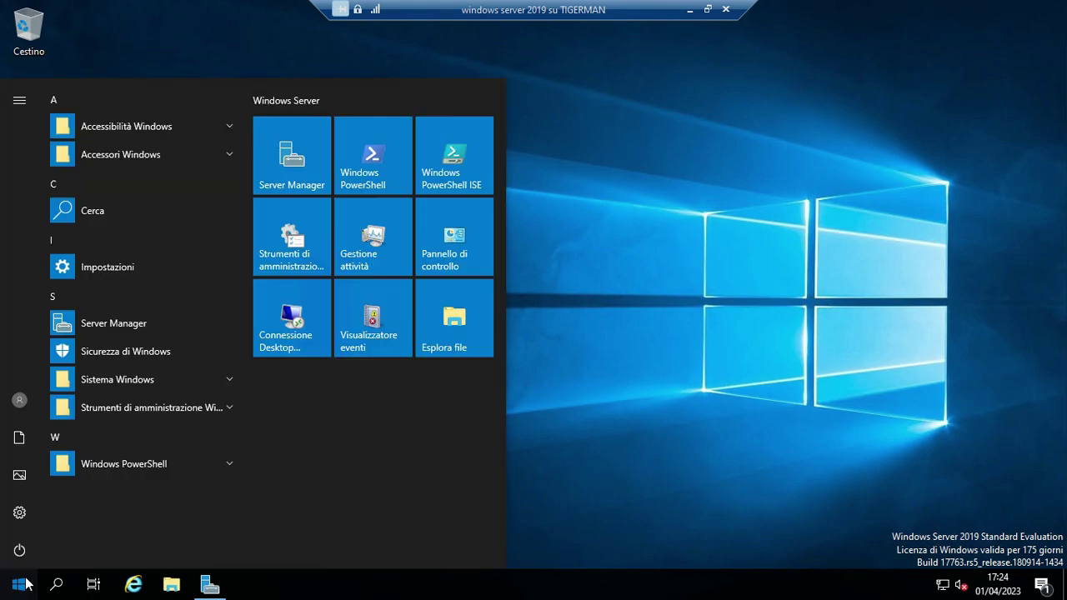
pyautogui.click(20, 402)
pyautogui.click(28, 358)
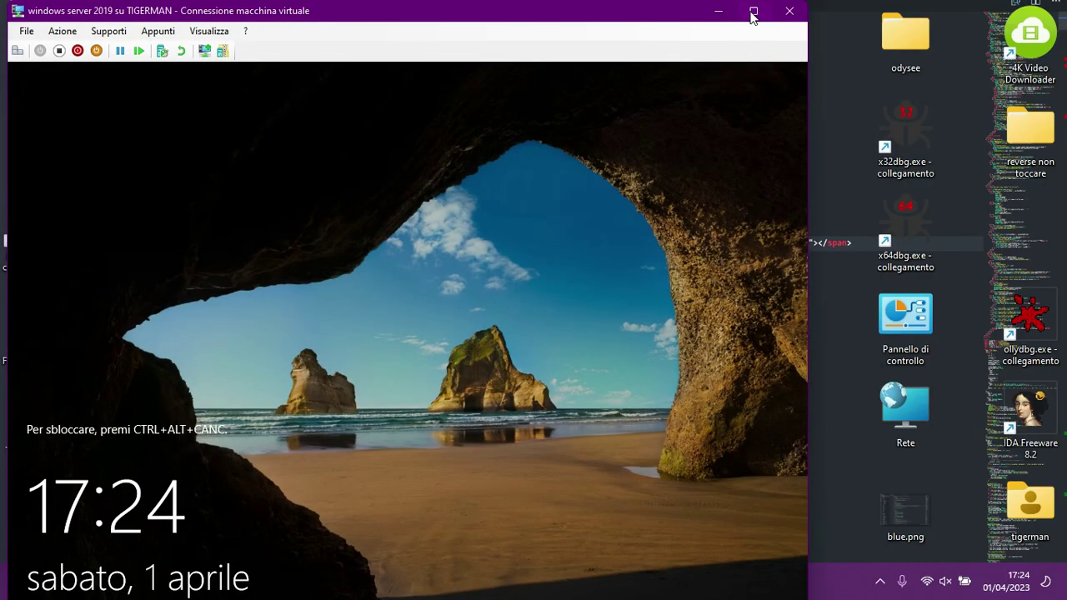
# Send Ctrl+Alt+Canc from the VMConnect Azione menu to reach the sign-in screen, in full screen.
pyautogui.click(753, 11)
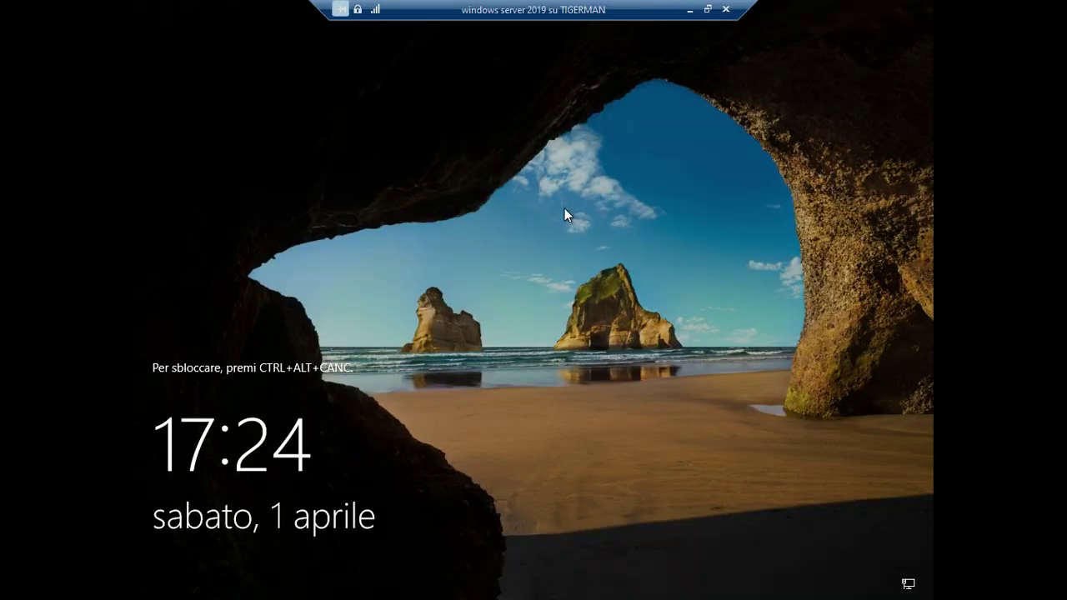
pyautogui.click(707, 10)
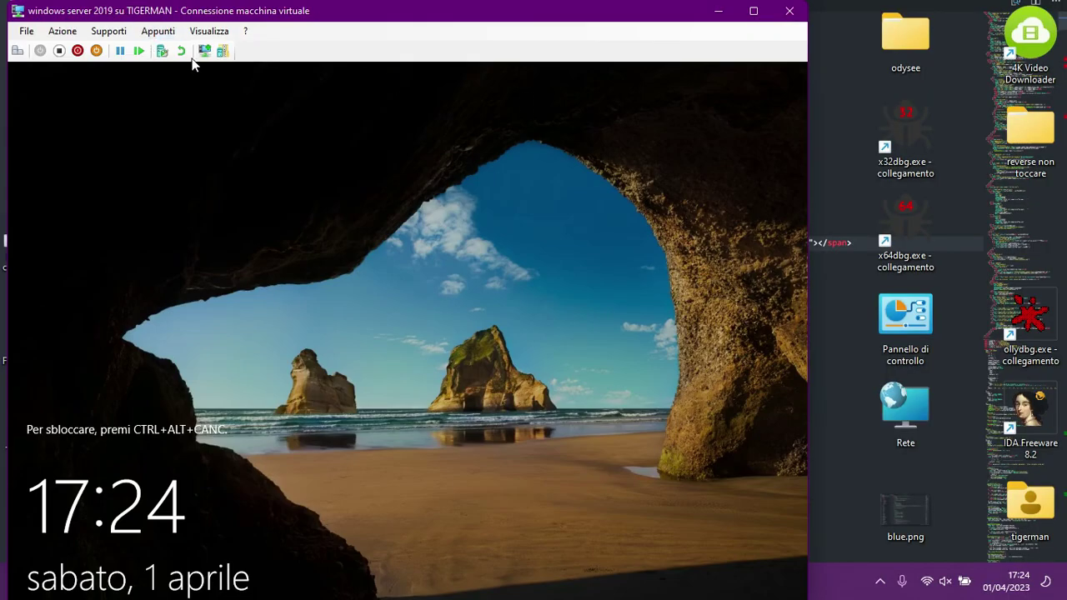
pyautogui.click(167, 40)
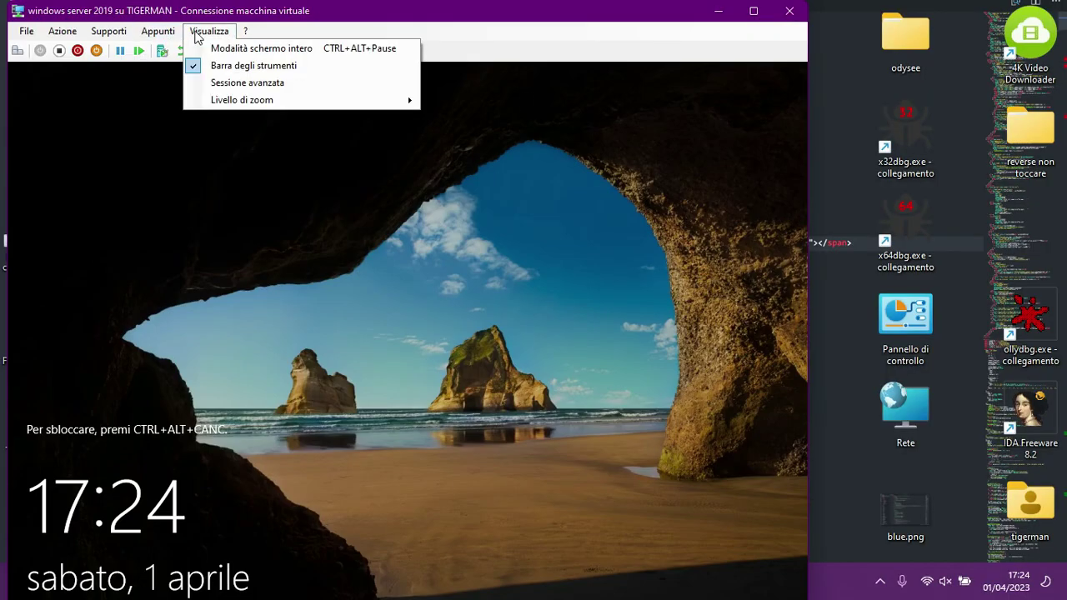
pyautogui.click(79, 48)
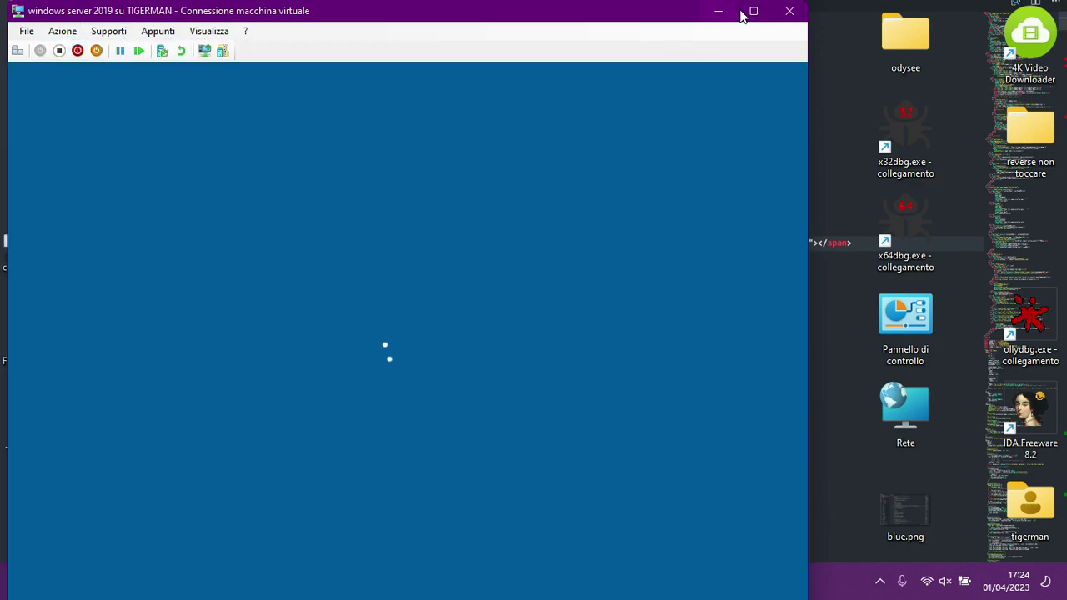
pyautogui.click(753, 11)
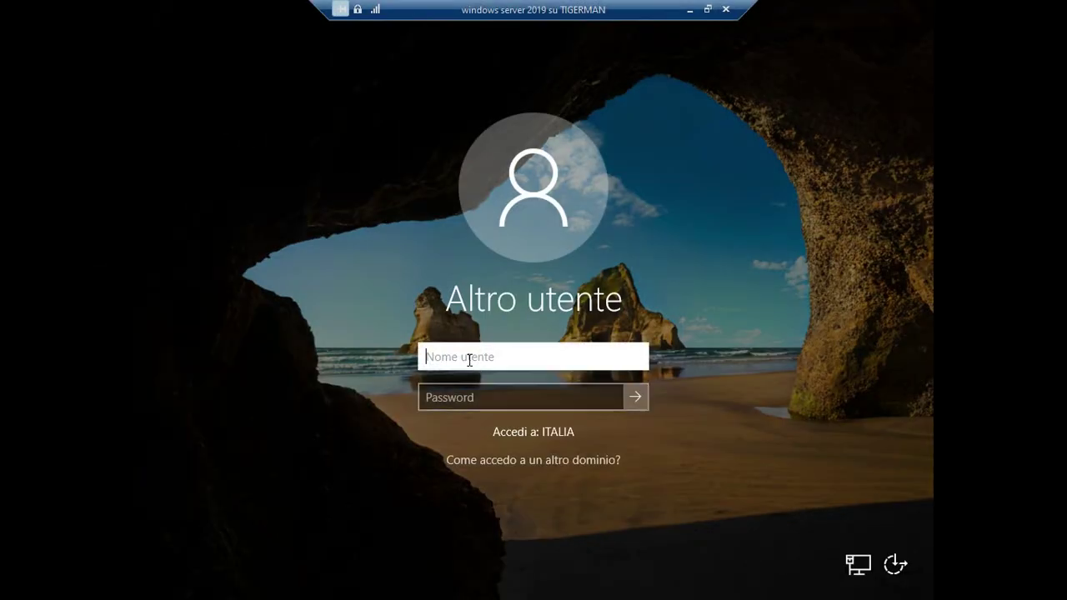
pyautogui.write('paolo')
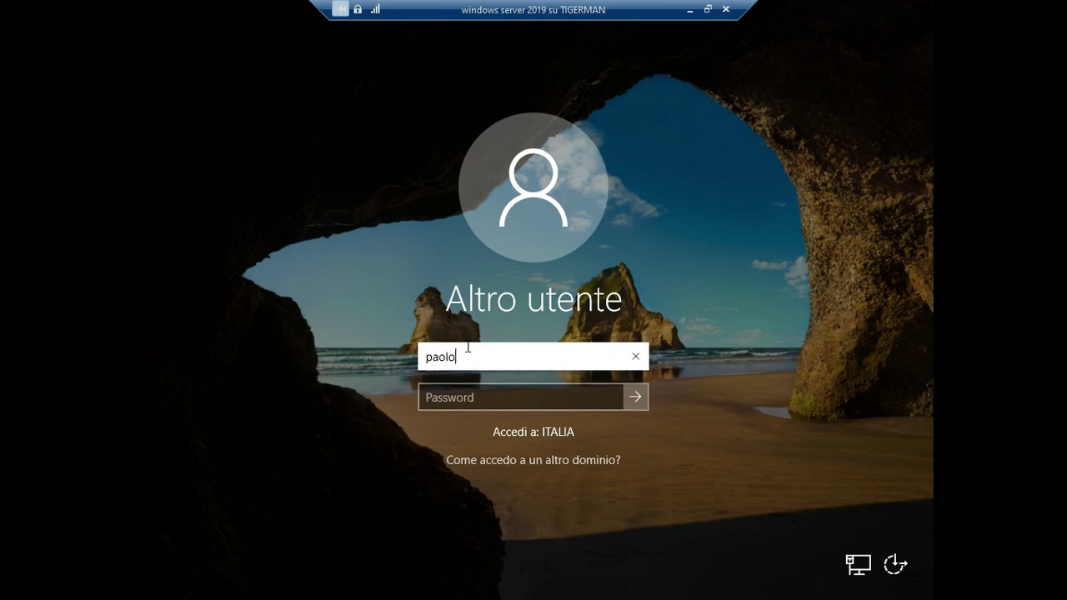
pyautogui.write('.rossi')
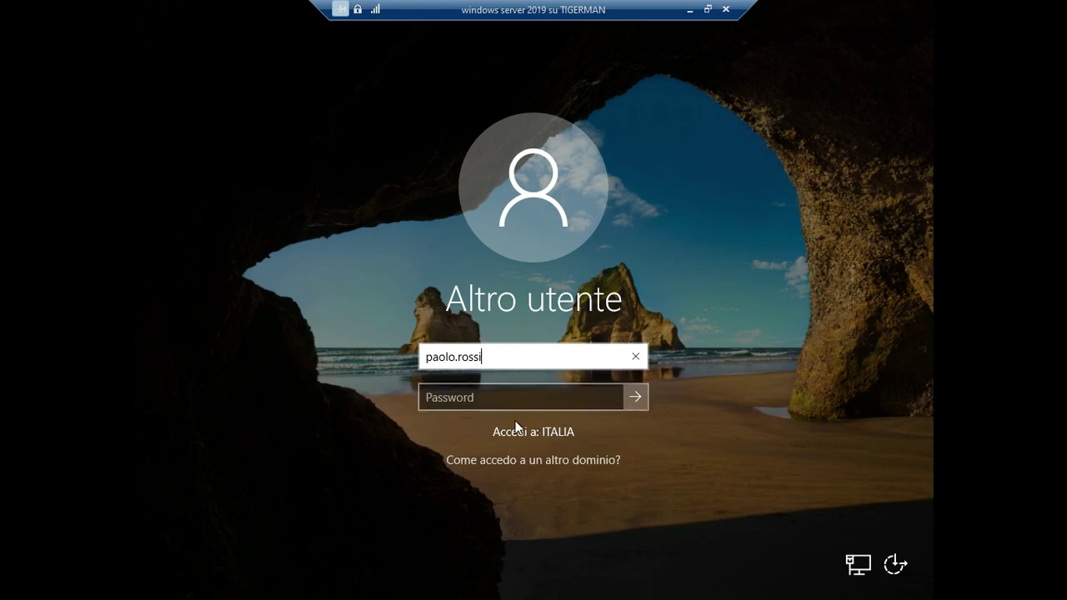
pyautogui.click(501, 397)
pyautogui.write('••••••')
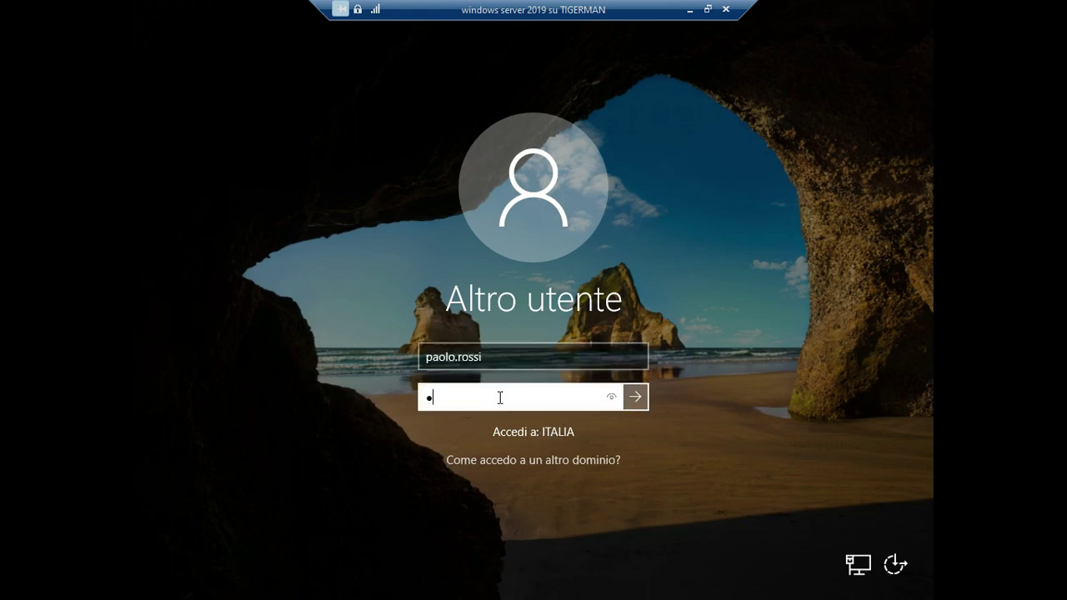
pyautogui.write('••••••')
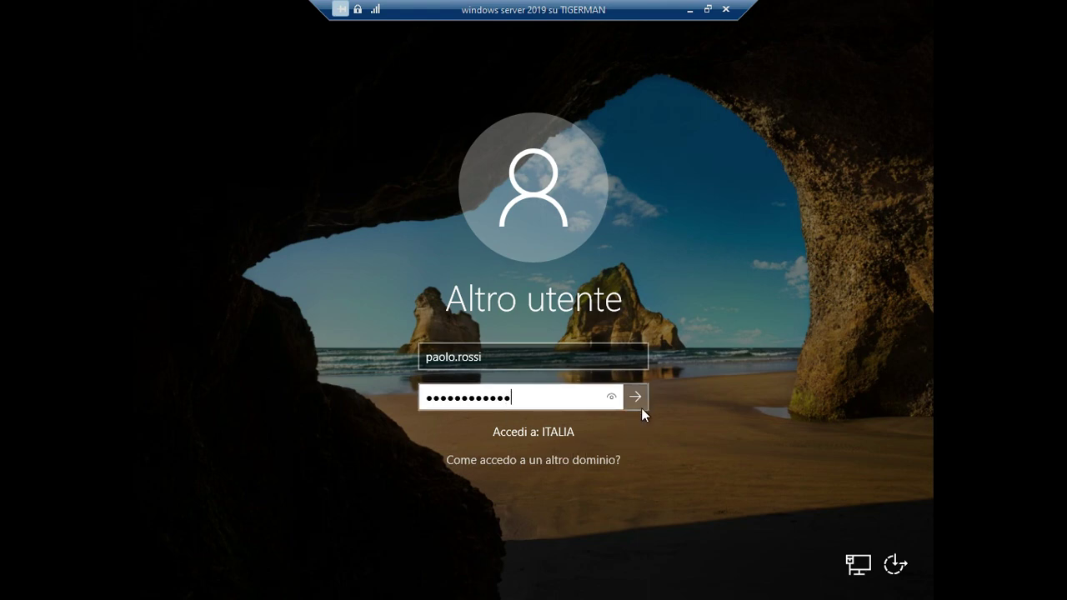
pyautogui.click(637, 398)
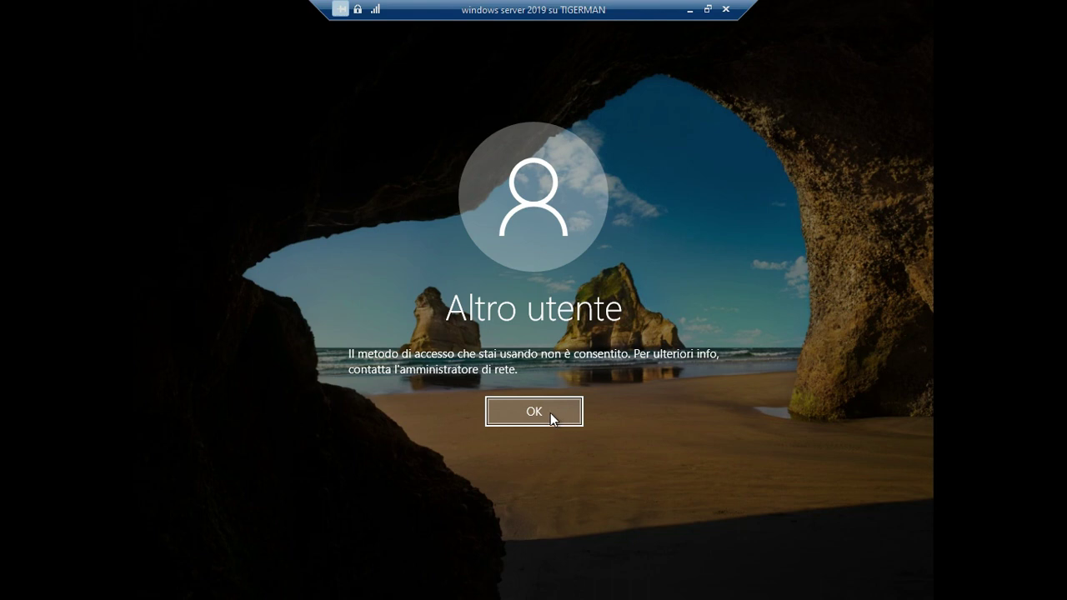
pyautogui.click(547, 412)
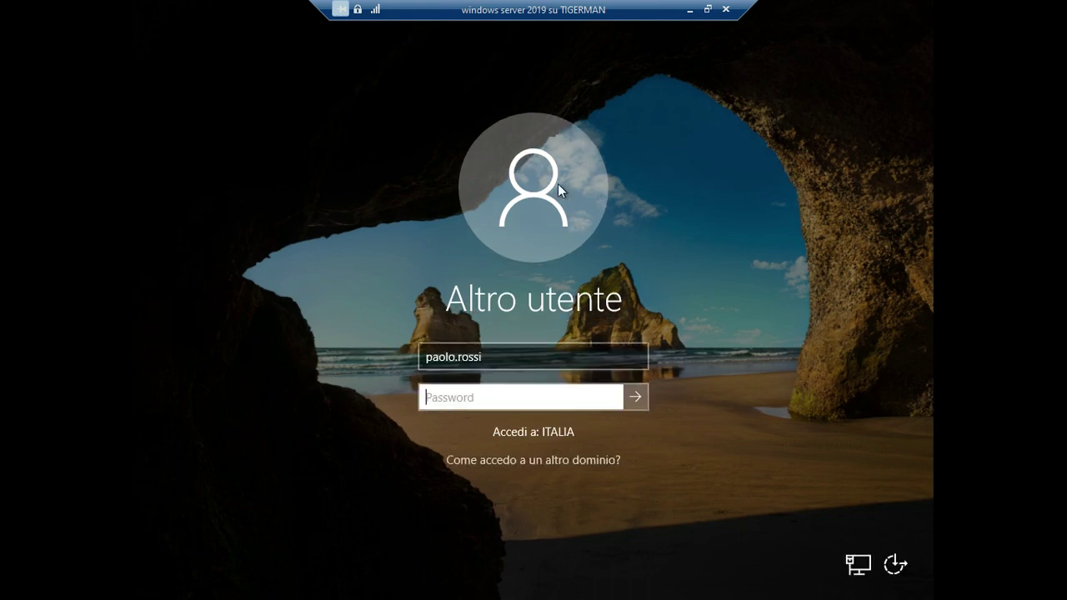
pyautogui.hotkey('shift', 'Tab')
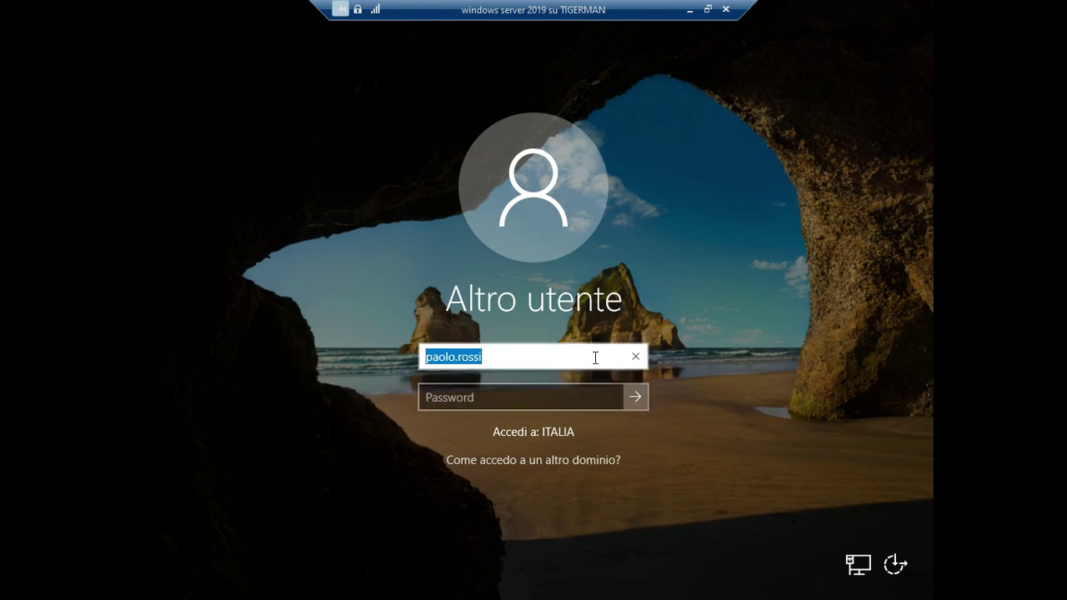
pyautogui.click(491, 354)
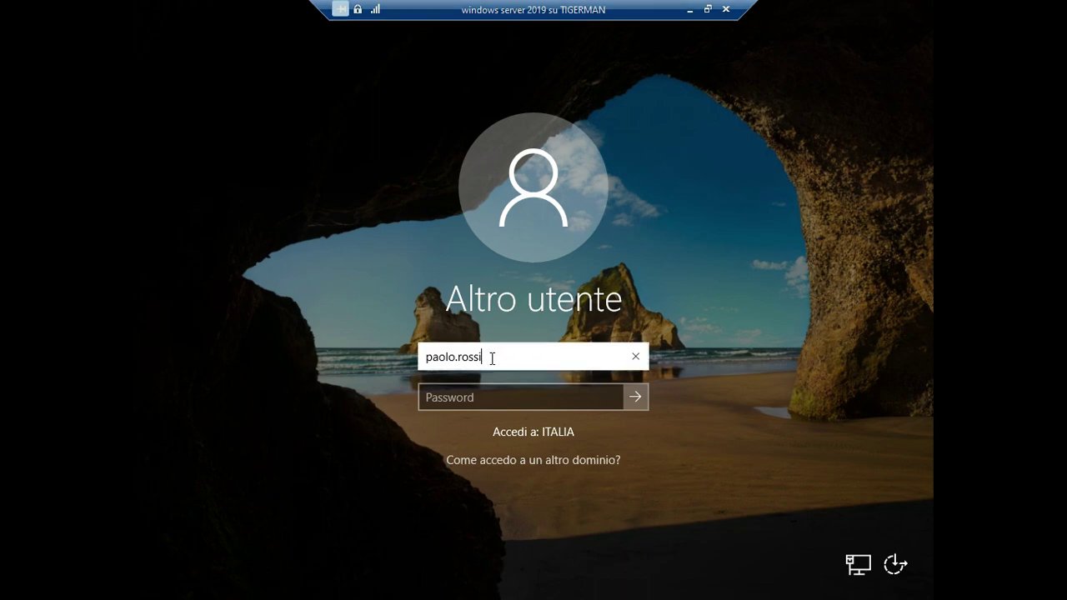
pyautogui.press('BackSpace')
pyautogui.press('BackSpace')
pyautogui.press('BackSpace')
pyautogui.press('BackSpace')
pyautogui.press('BackSpace')
pyautogui.press('BackSpace')
pyautogui.press('BackSpace')
pyautogui.press('BackSpace')
pyautogui.press('BackSpace')
pyautogui.press('BackSpace')
pyautogui.press('BackSpace')
# Sign in as administrator with the account password, turning off caps lock first.
pyautogui.write('administrator')
pyautogui.press('Tab')
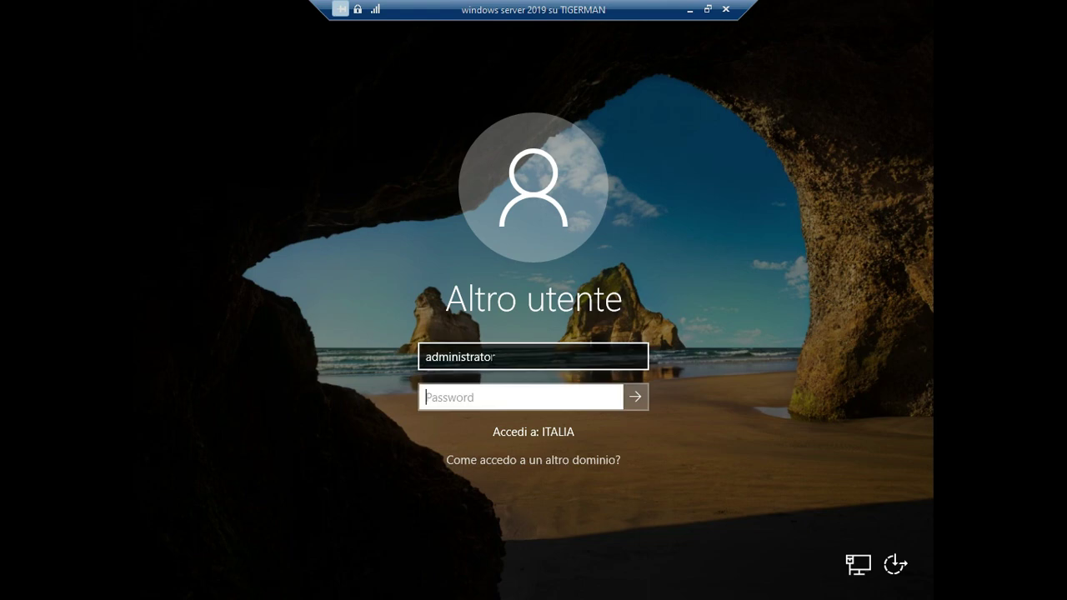
pyautogui.press('capslock')
pyautogui.write('************')
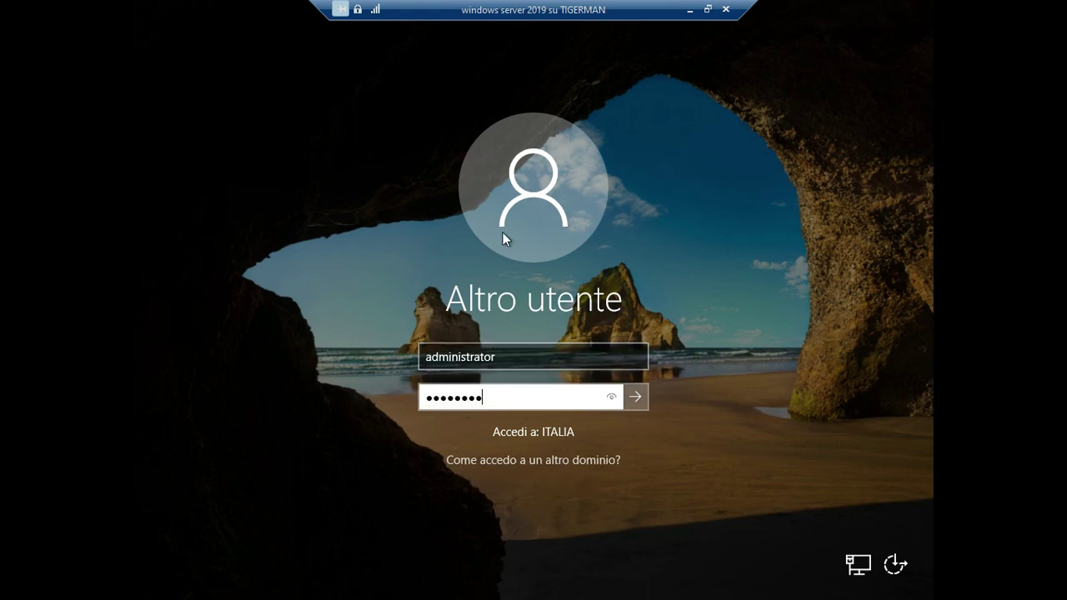
pyautogui.press('Return')
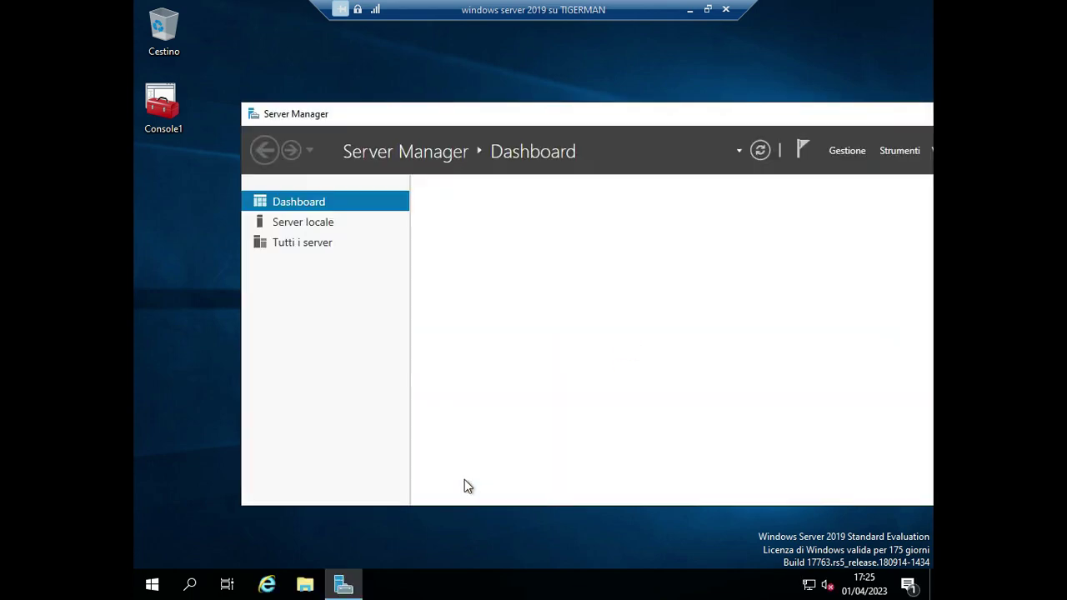
# Minimize Server Manager, restore full-screen via Visualizza, and search Start for 'acti'.
pyautogui.moveTo(711, 120); pyautogui.dragTo(697, 118)
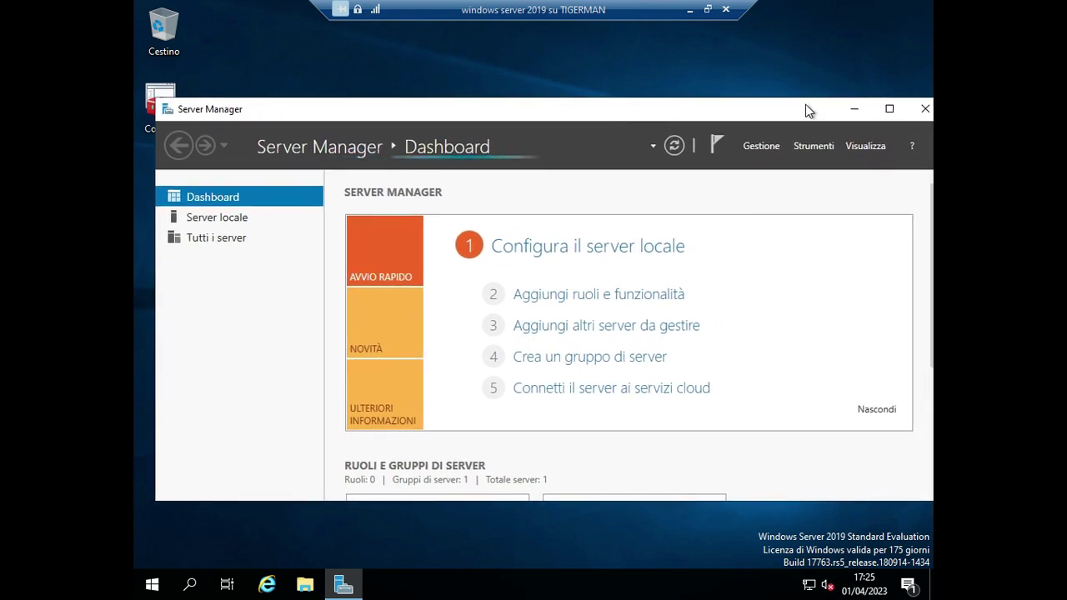
pyautogui.click(855, 109)
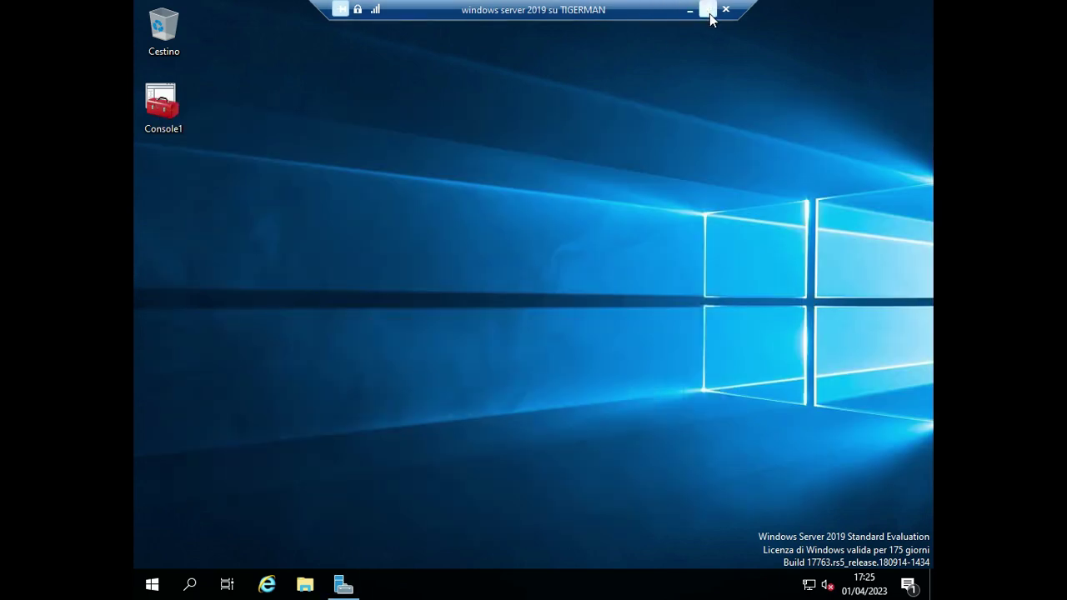
pyautogui.click(707, 9)
pyautogui.click(209, 31)
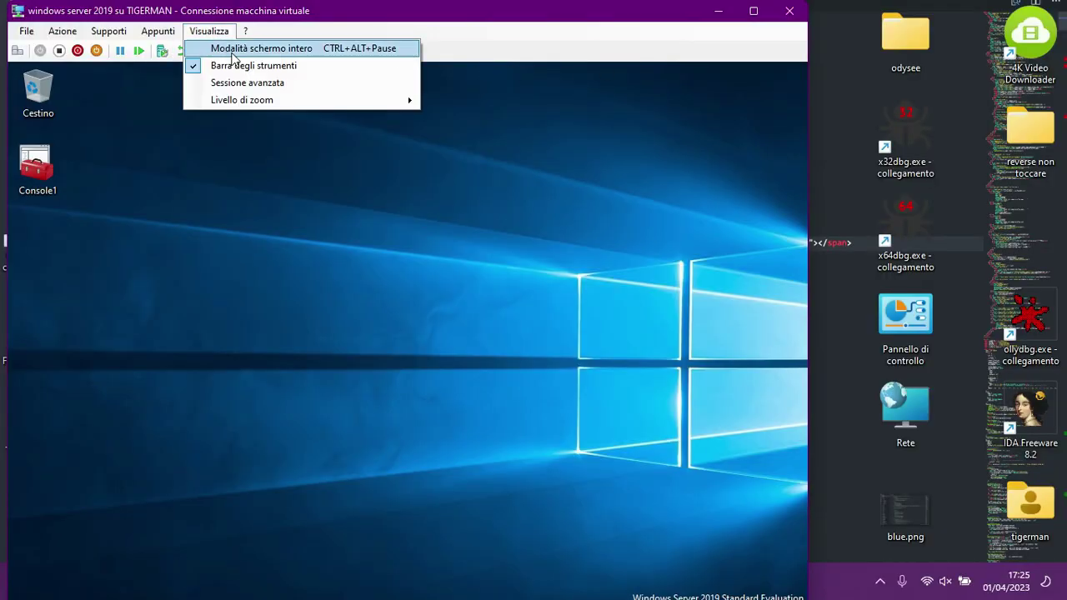
pyautogui.click(250, 46)
pyautogui.click(151, 584)
pyautogui.write('acti')
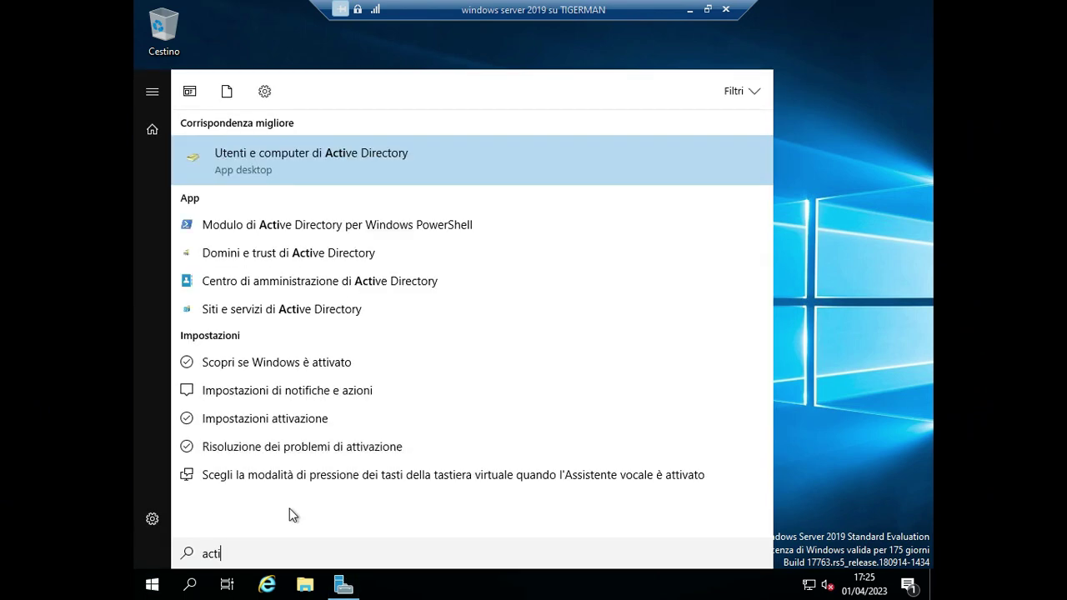
# Launch Active Directory Users and Computers and browse the italia OU.
pyautogui.click(296, 165)
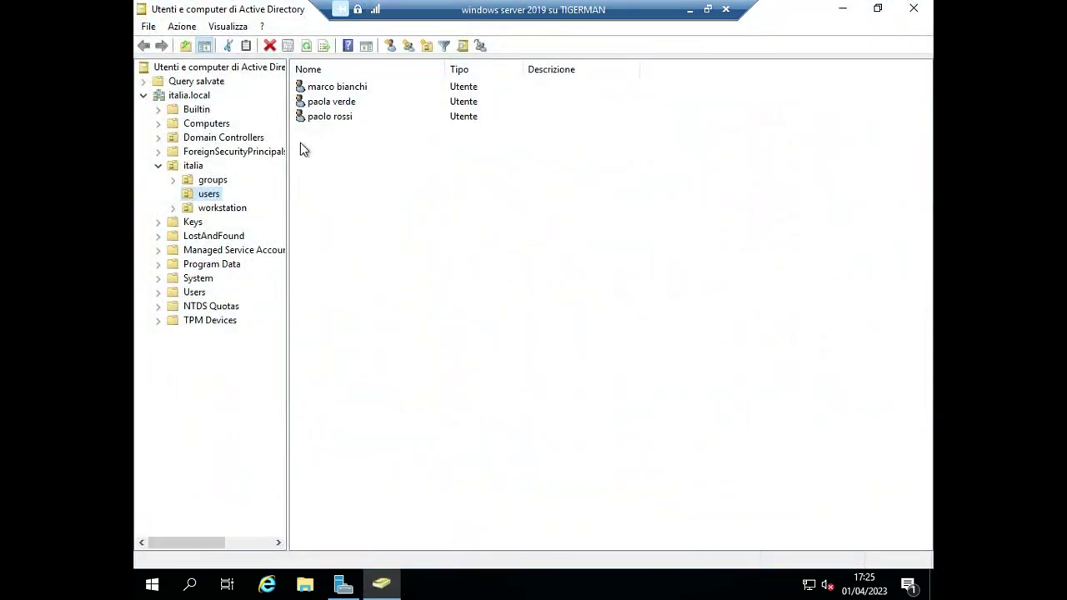
pyautogui.click(172, 169)
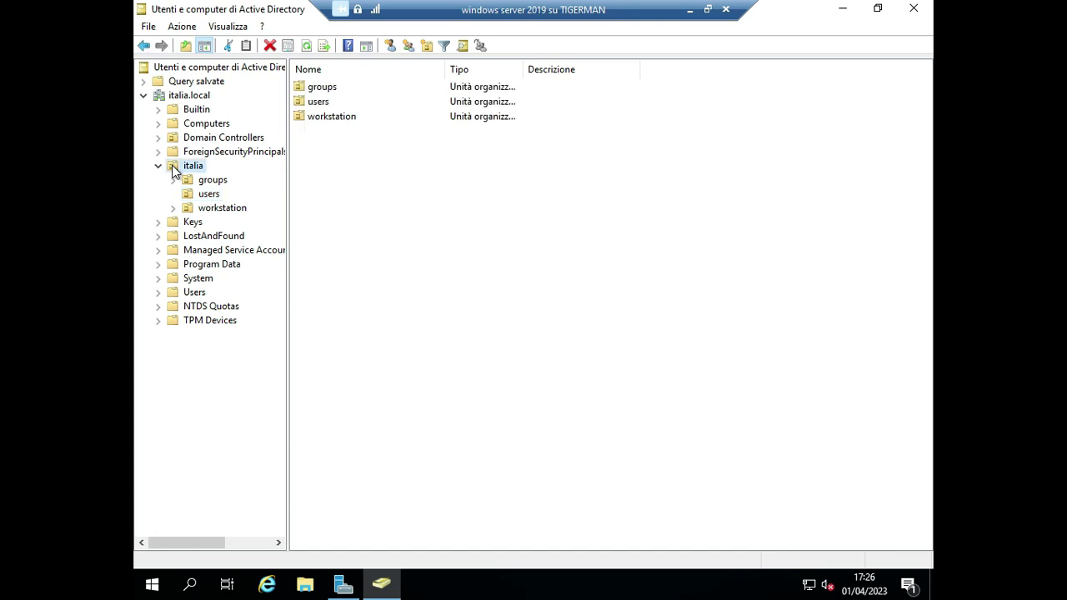
pyautogui.rightClick(173, 170)
pyautogui.click(376, 200)
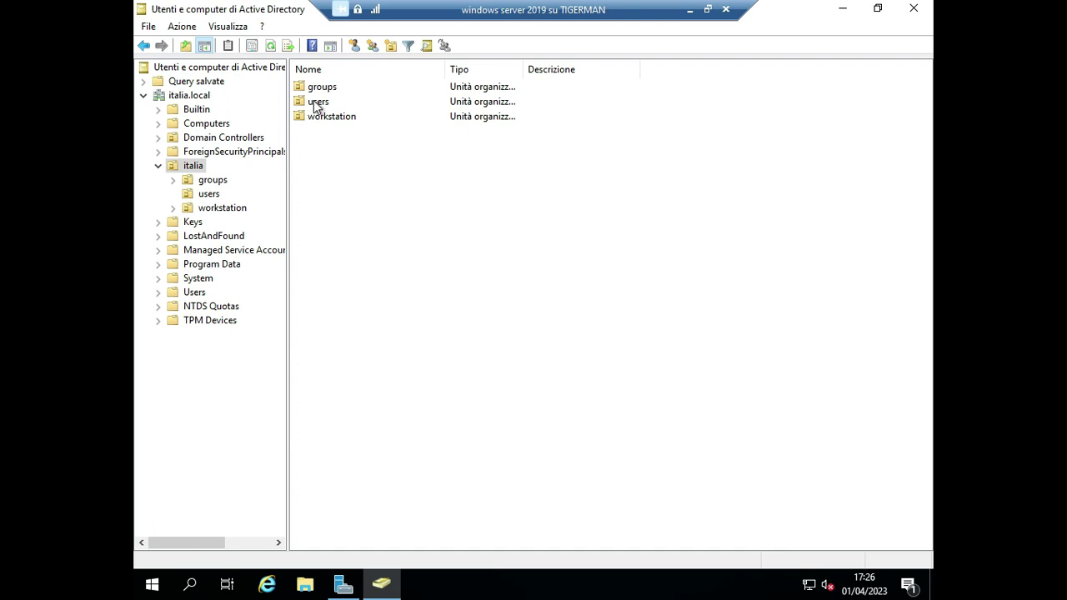
# Open the italia users OU and drag the third user onto the built-in Users container.
pyautogui.click(159, 166)
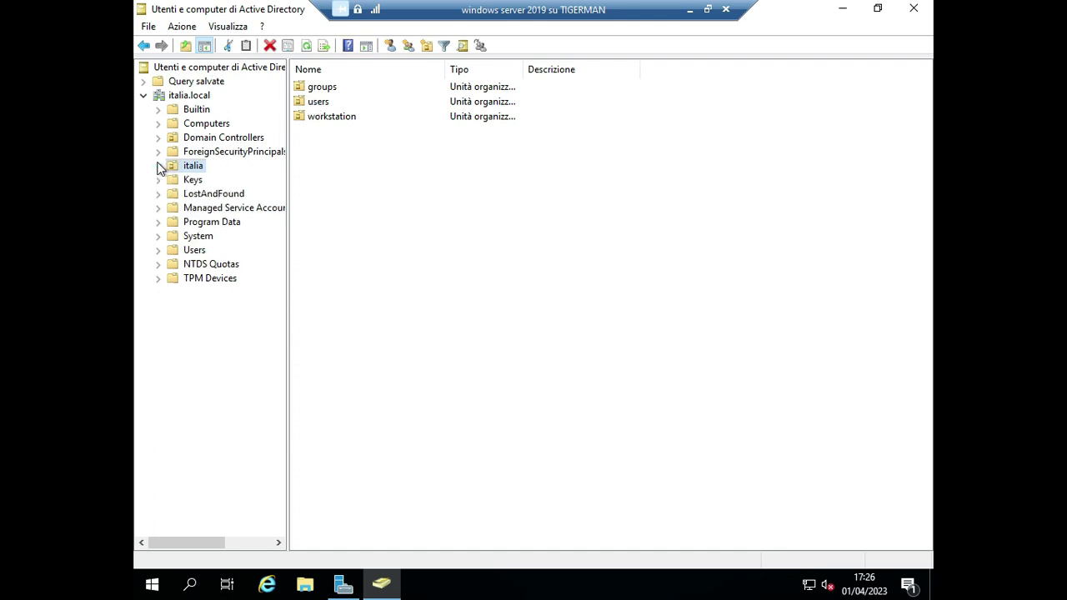
pyautogui.doubleClick(315, 101)
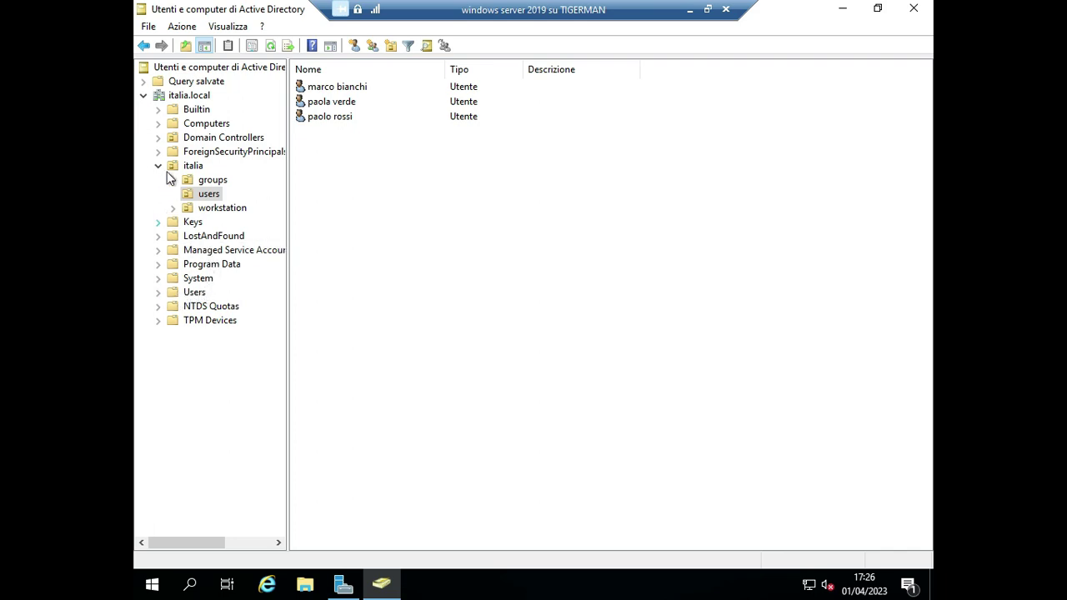
pyautogui.moveTo(328, 106); pyautogui.dragTo(189, 297)
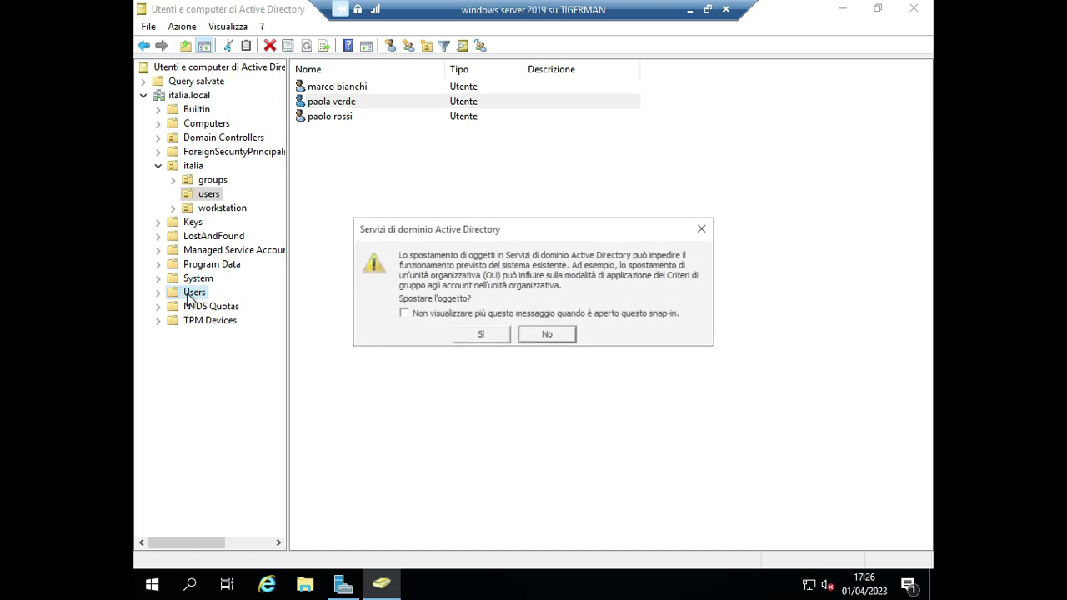
# Confirm the move and verify on the Oggetto tab that the account's path is italia.local/Users.
pyautogui.click(483, 336)
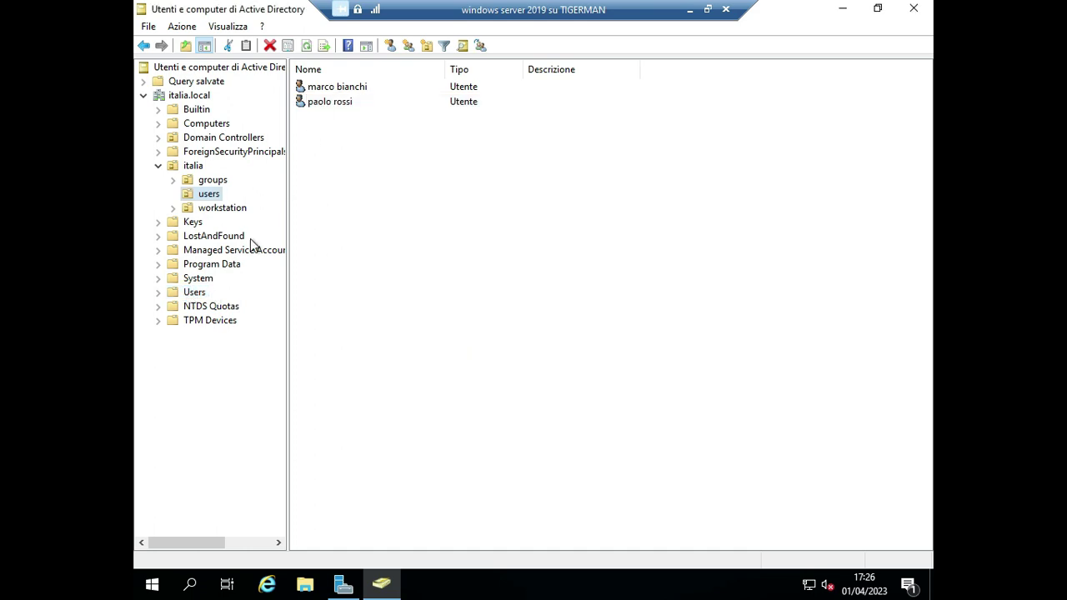
pyautogui.click(193, 292)
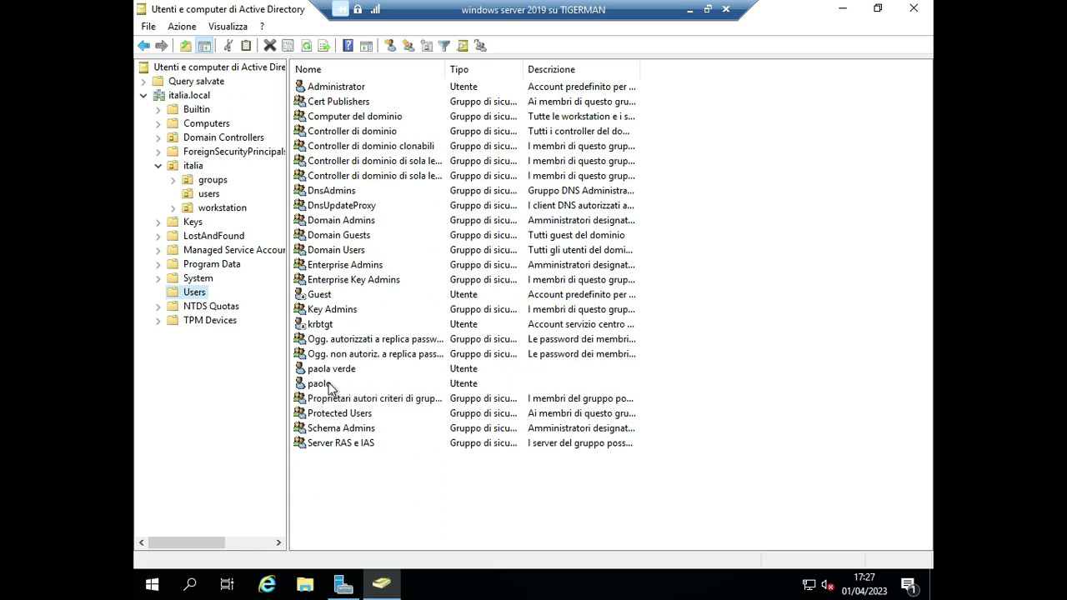
pyautogui.click(337, 369)
pyautogui.rightClick(341, 375)
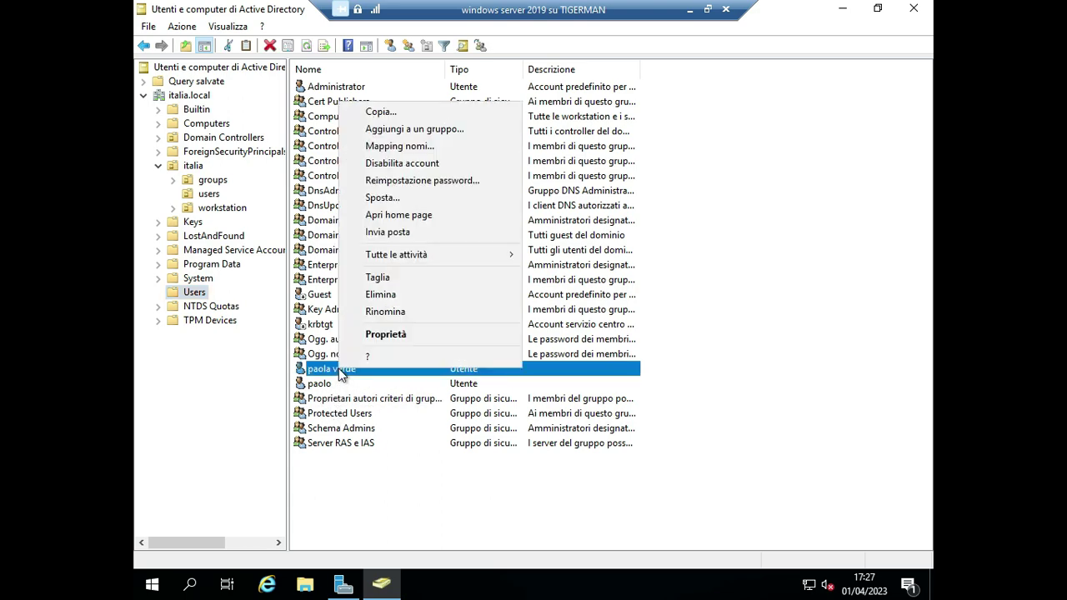
pyautogui.click(385, 334)
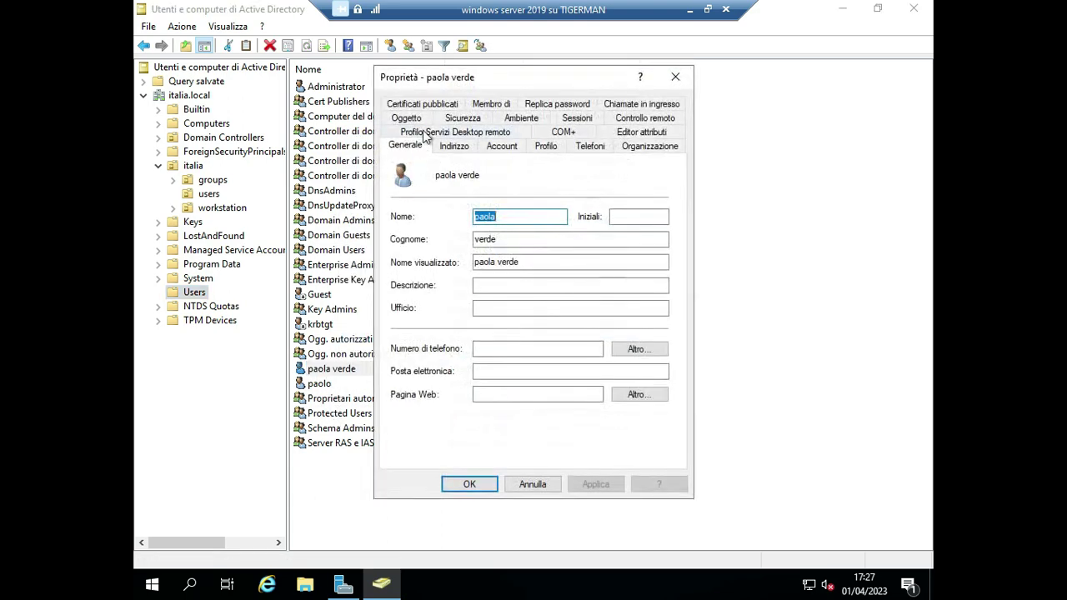
pyautogui.click(424, 118)
pyautogui.click(462, 185)
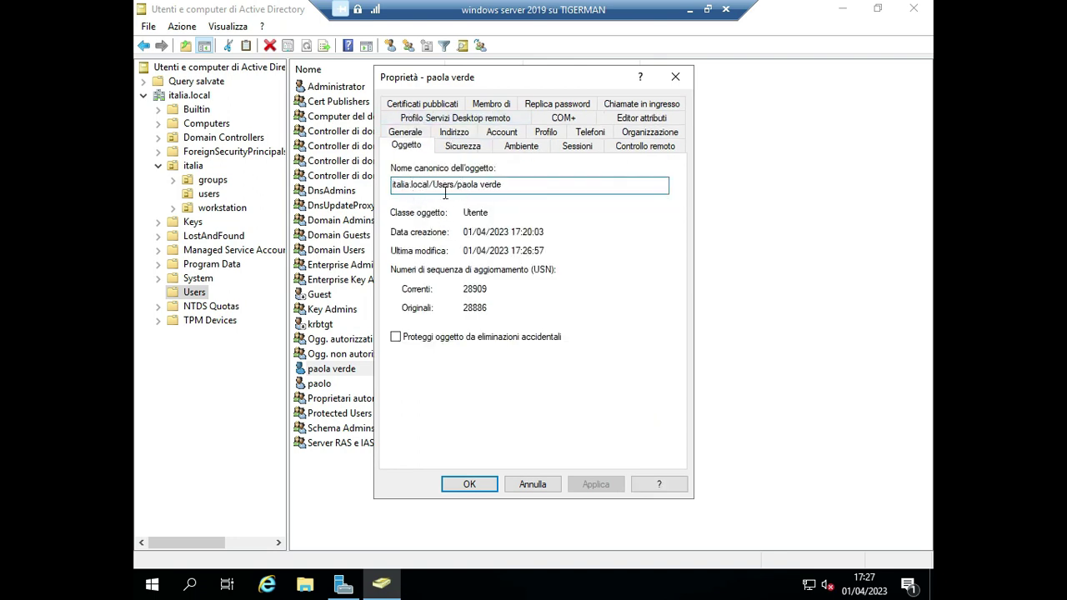
pyautogui.click(675, 77)
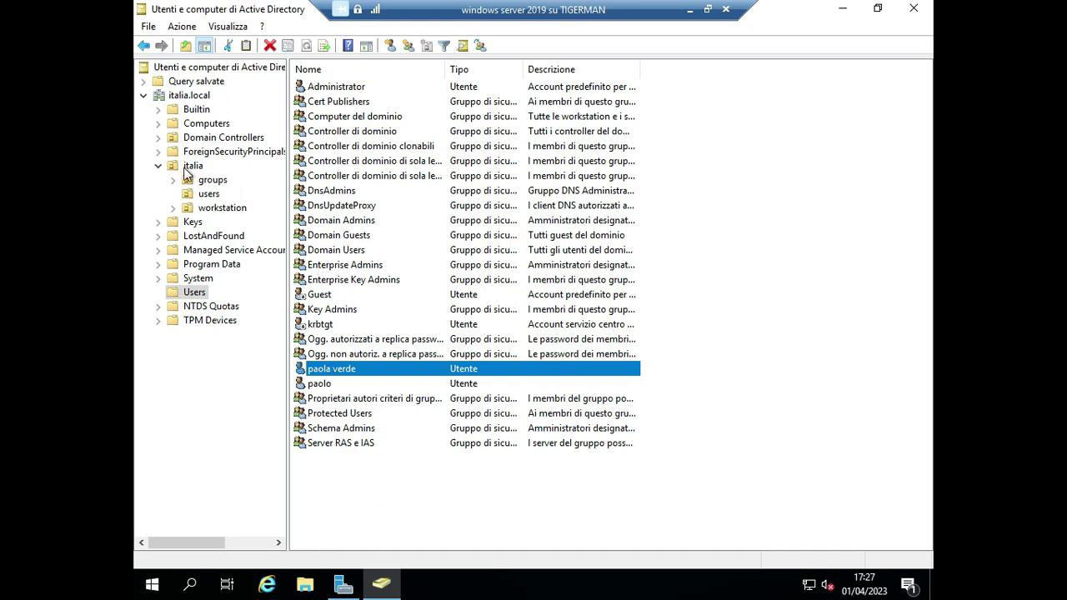
pyautogui.moveTo(235, 216); pyautogui.dragTo(321, 368)
pyautogui.click(184, 114)
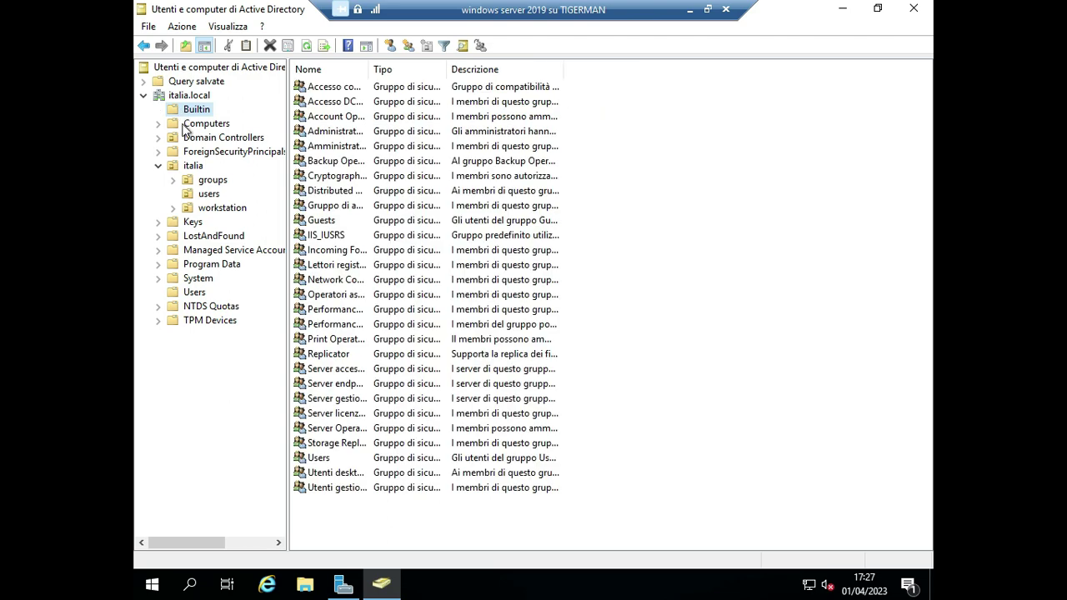
# Use Azione > Trova to search the whole italia.local domain for the third user.
pyautogui.click(184, 125)
pyautogui.click(184, 27)
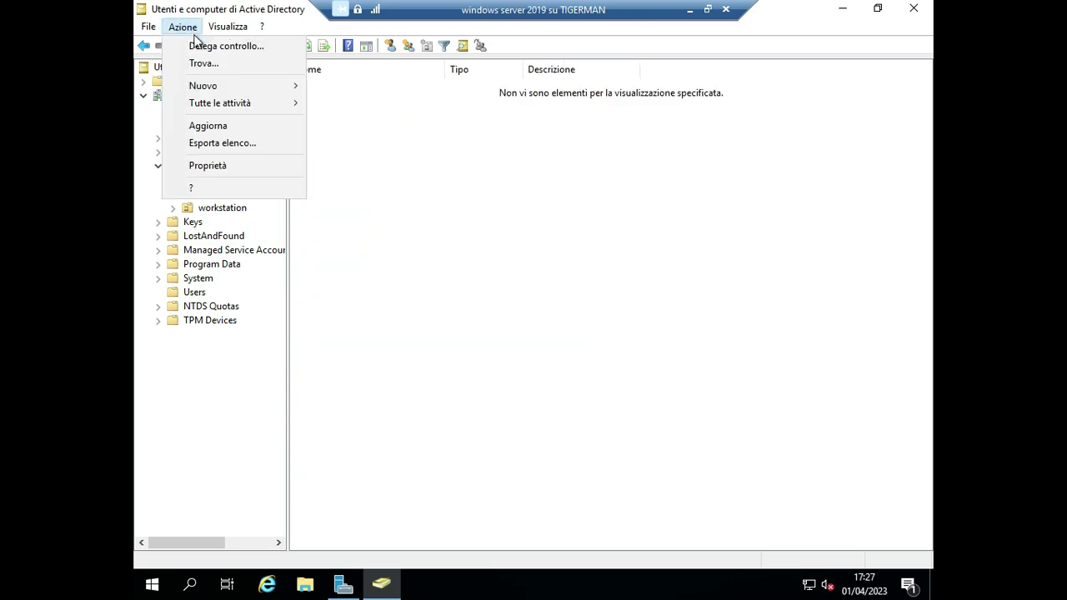
pyautogui.click(203, 62)
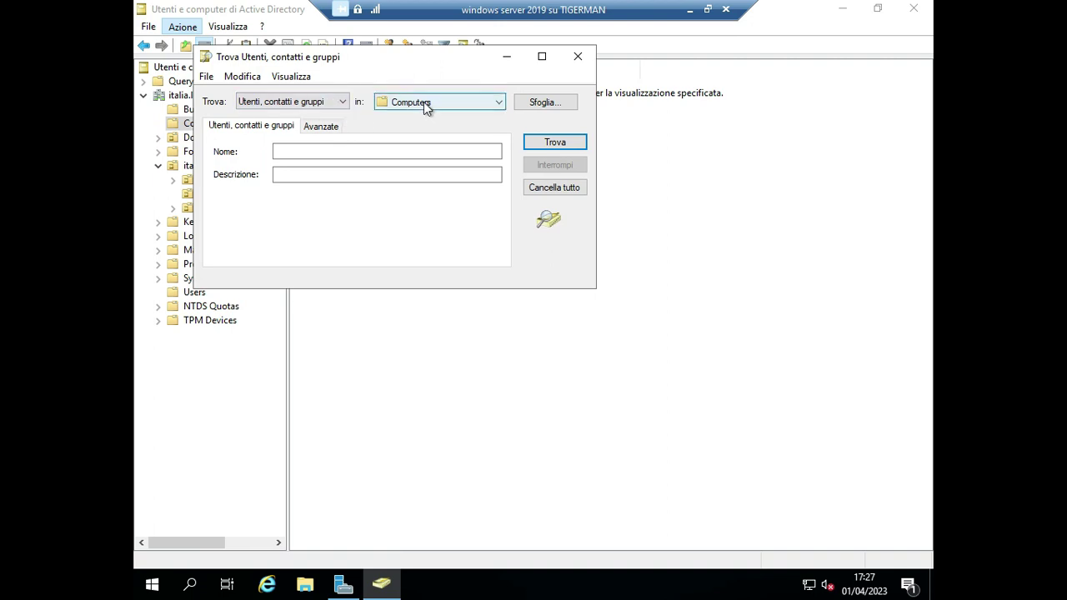
pyautogui.click(423, 102)
pyautogui.click(425, 135)
pyautogui.click(302, 150)
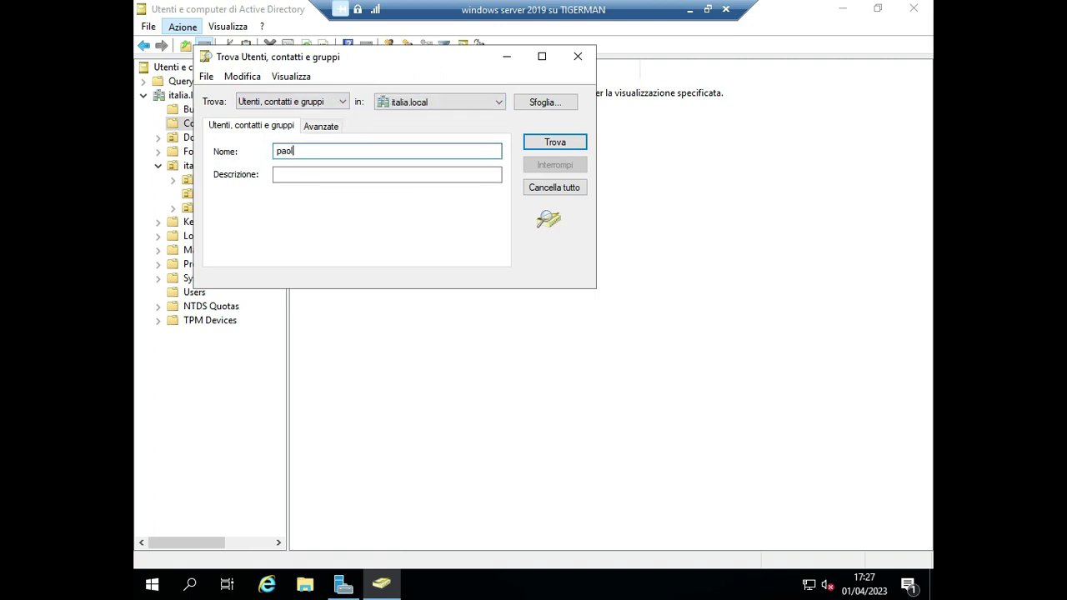
pyautogui.press('Return')
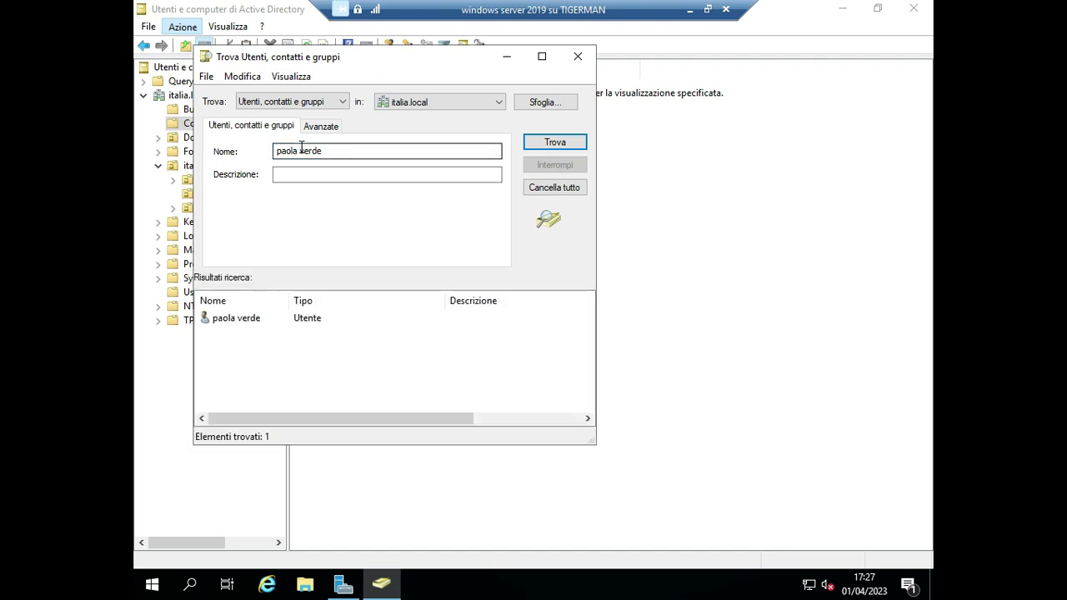
# Move the found account into italia/users via Sposta, close Trova, and open that OU.
pyautogui.click(239, 318)
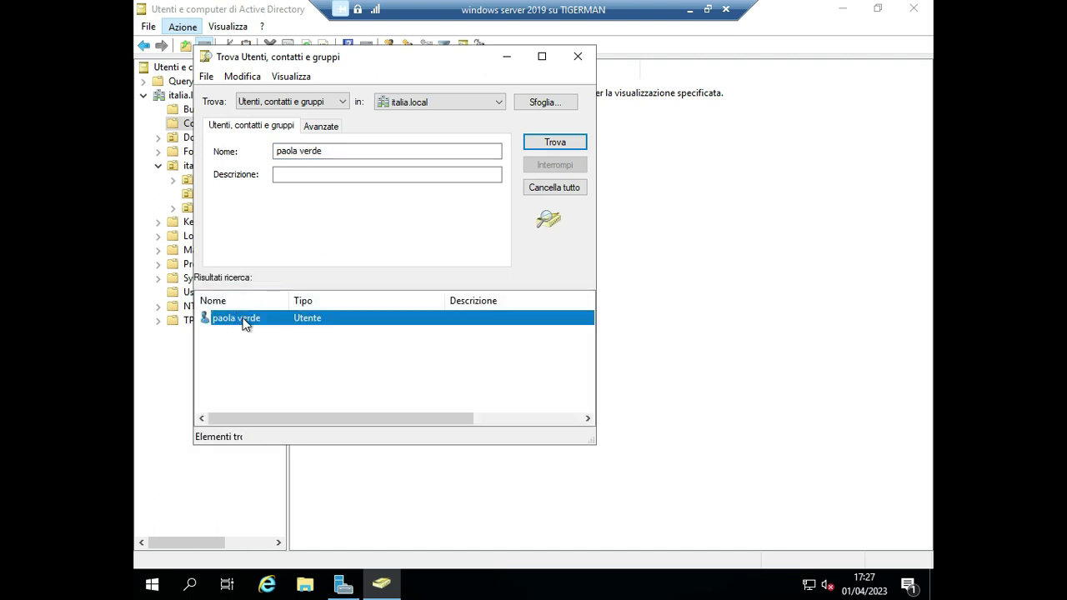
pyautogui.rightClick(245, 324)
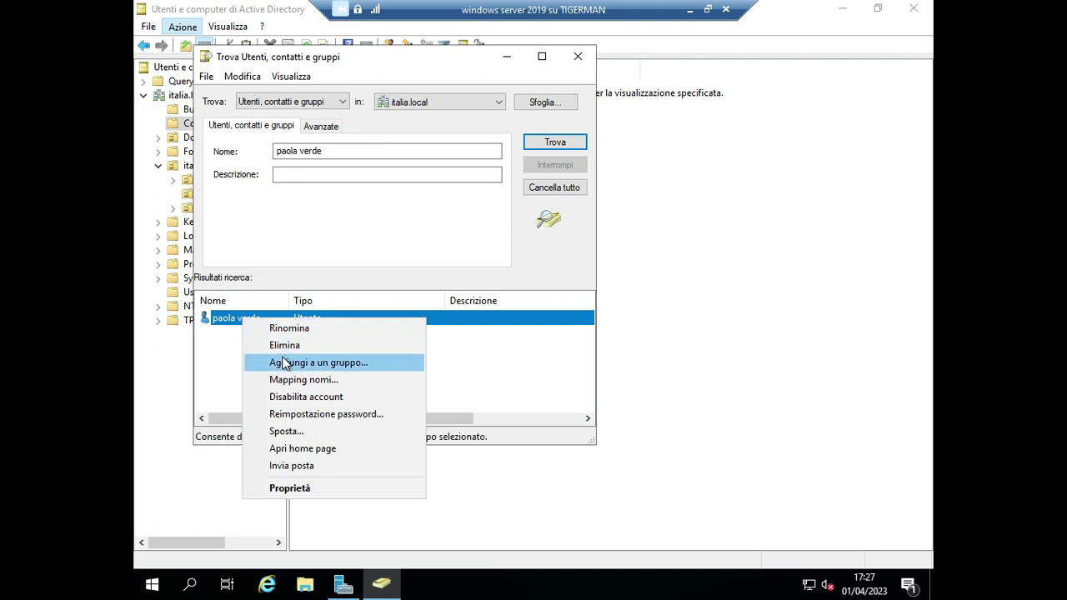
pyautogui.click(284, 431)
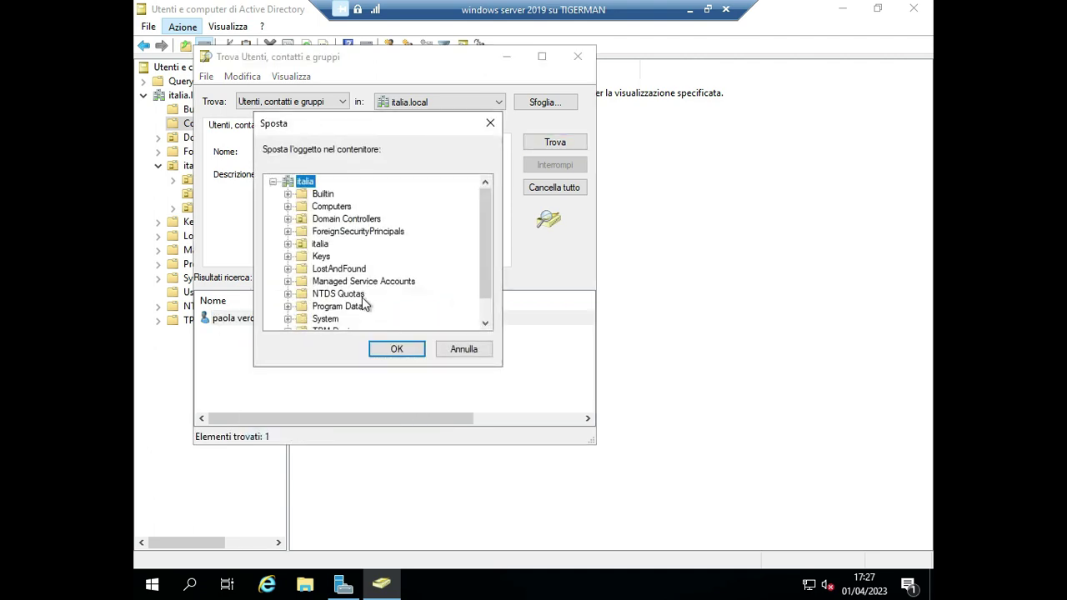
pyautogui.click(287, 243)
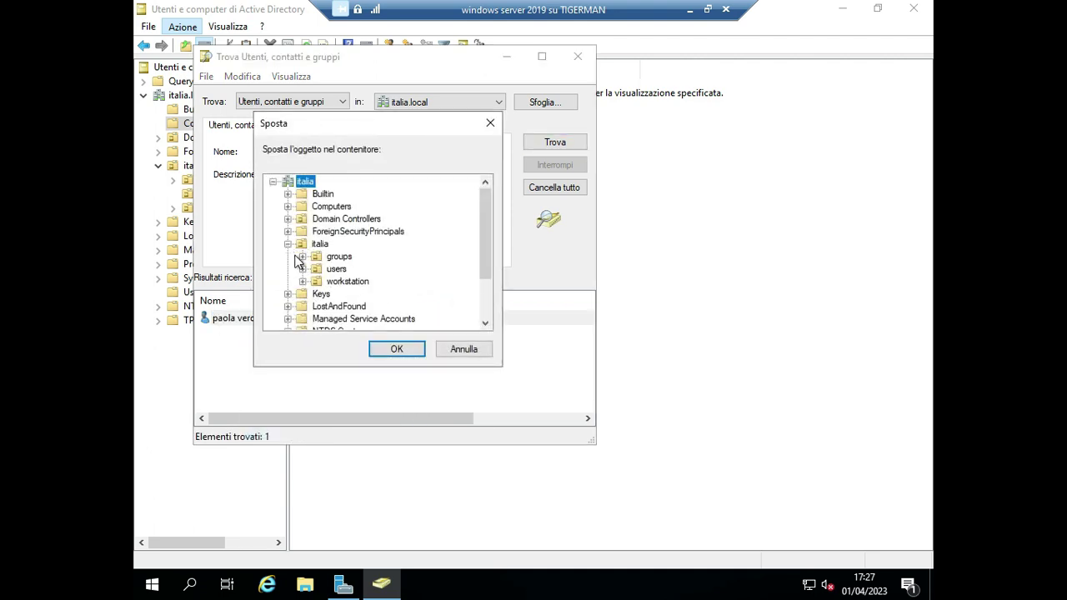
pyautogui.click(343, 269)
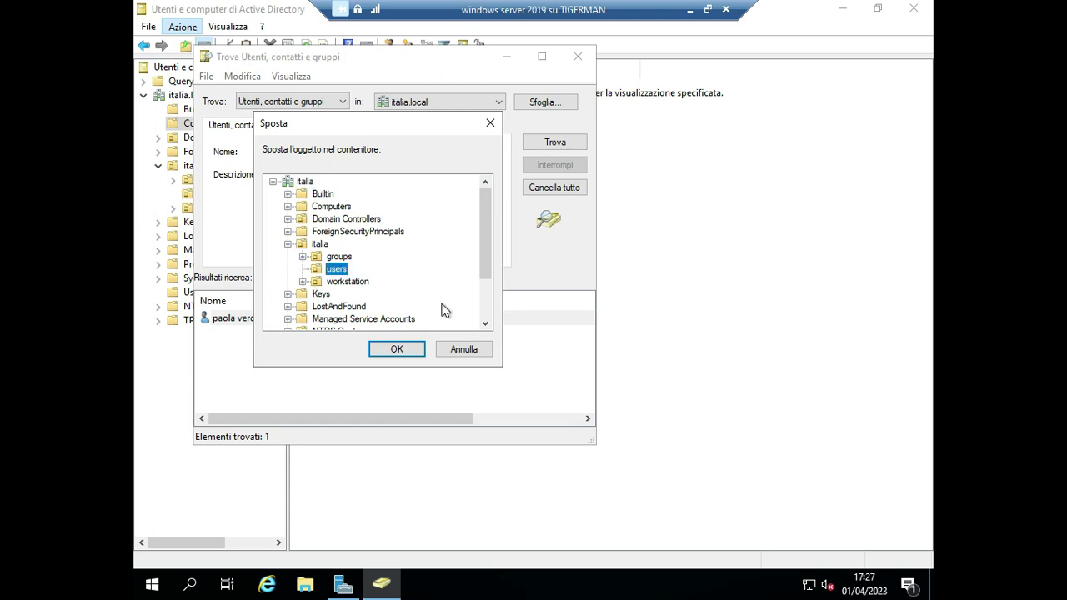
pyautogui.click(390, 354)
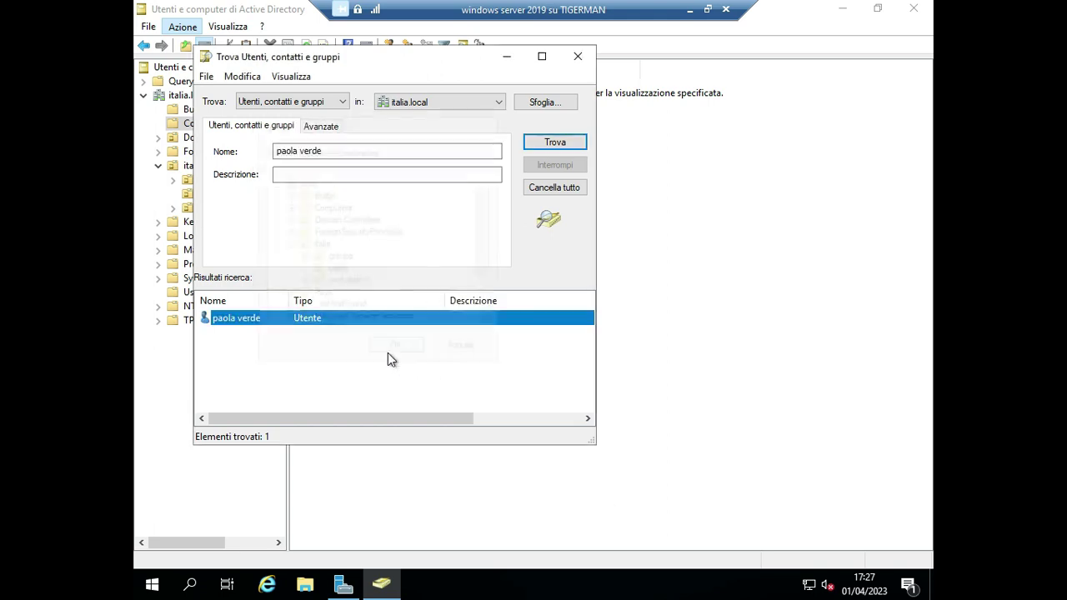
pyautogui.click(580, 56)
pyautogui.click(208, 194)
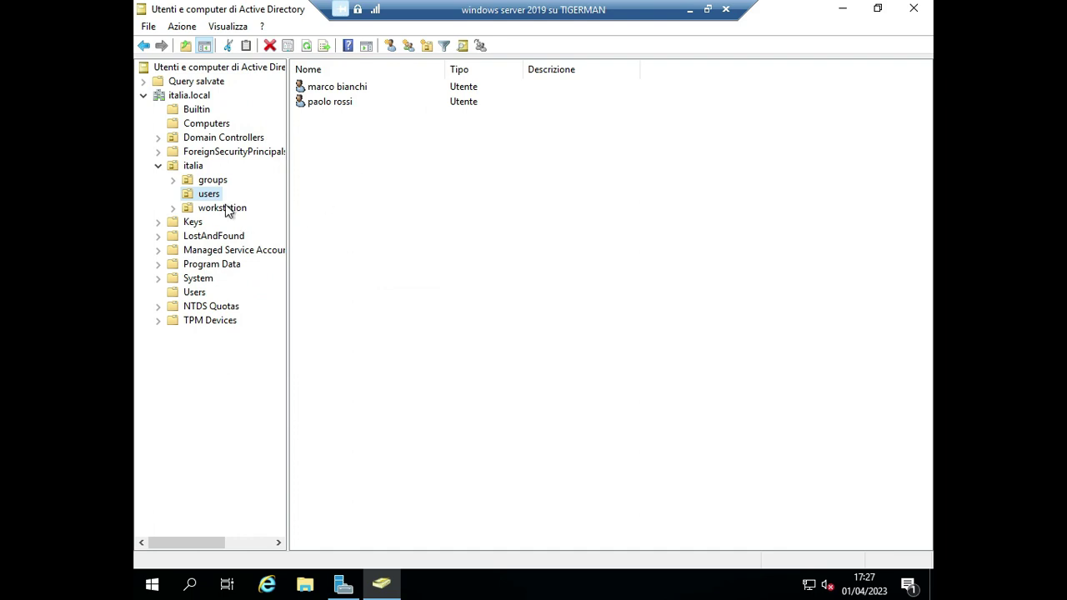
# Refresh italia/users with F5, select the returned account, then minimise the remote session window.
pyautogui.click(215, 182)
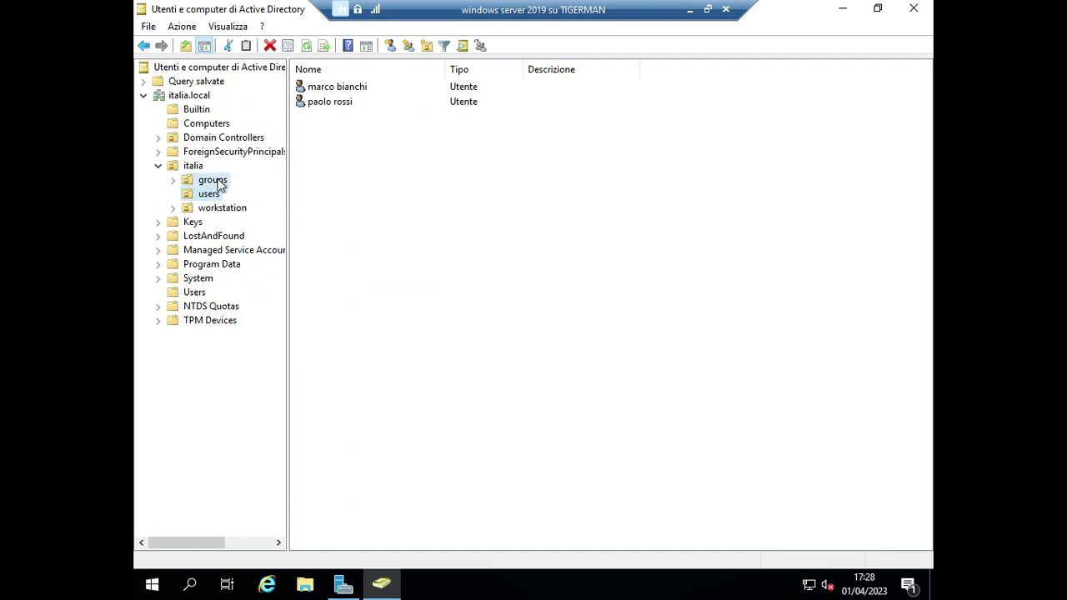
pyautogui.click(208, 193)
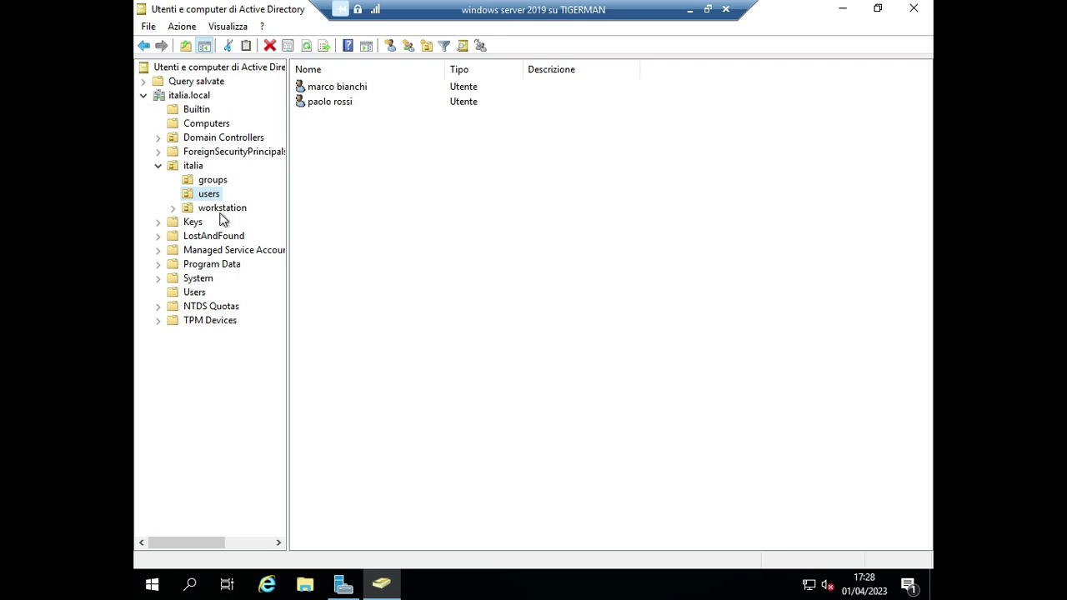
pyautogui.click(218, 207)
pyautogui.click(208, 193)
pyautogui.press('F5')
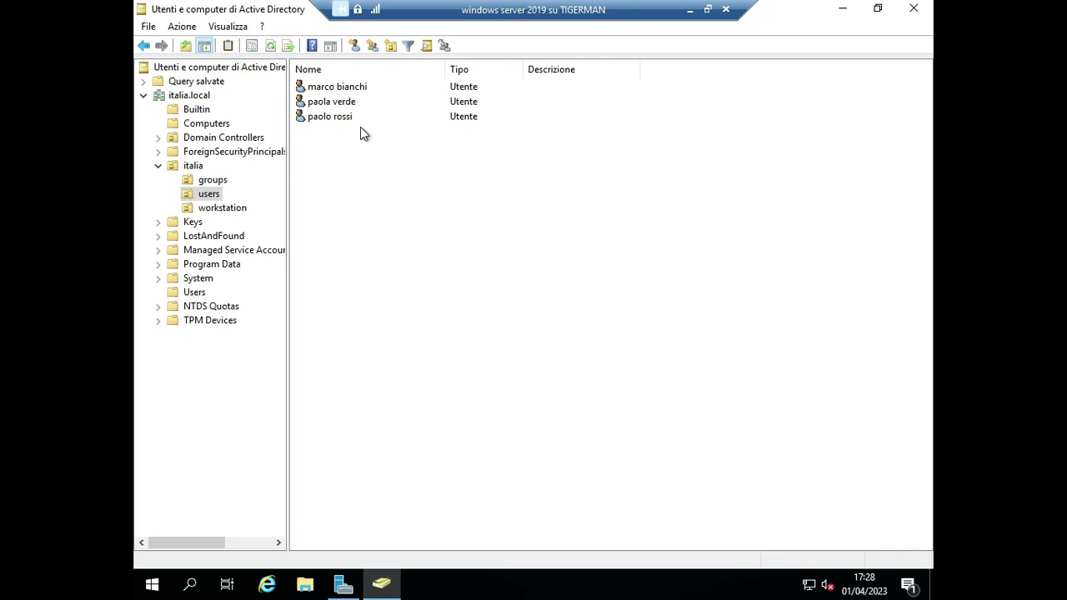
pyautogui.click(343, 103)
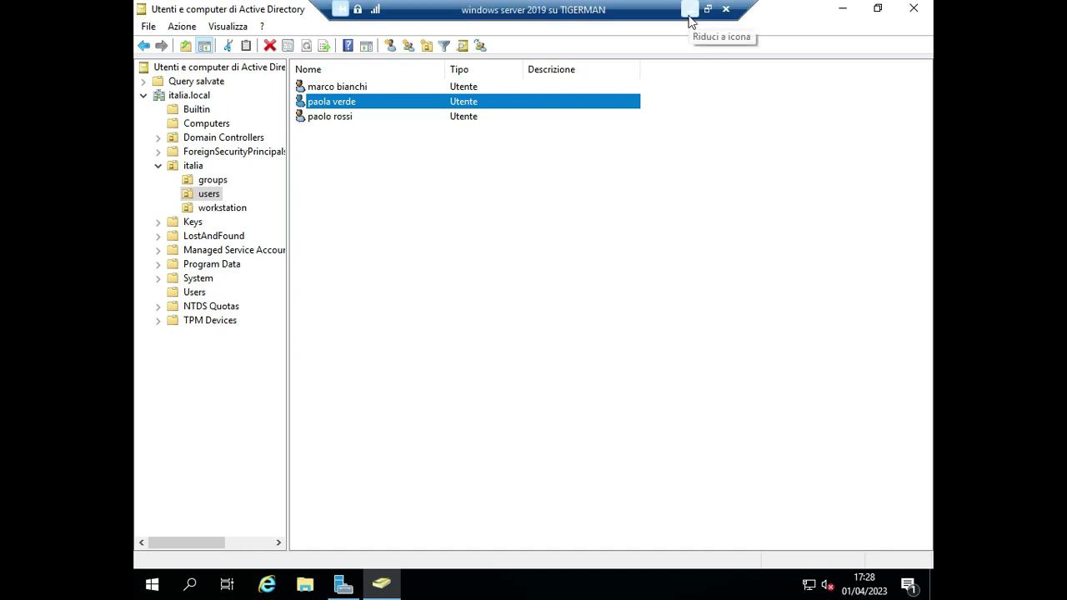
pyautogui.click(689, 10)
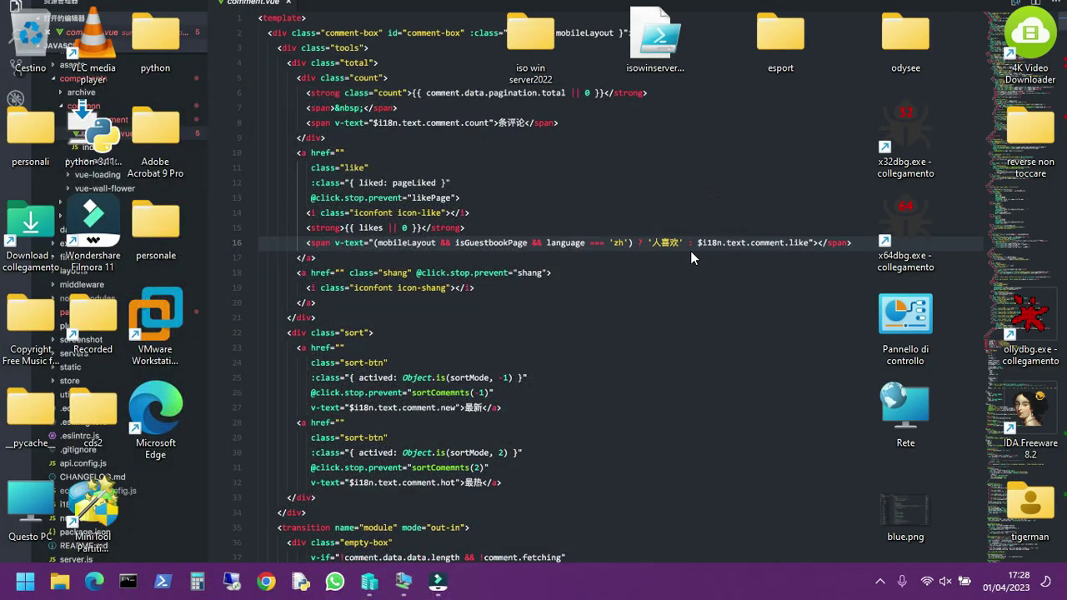